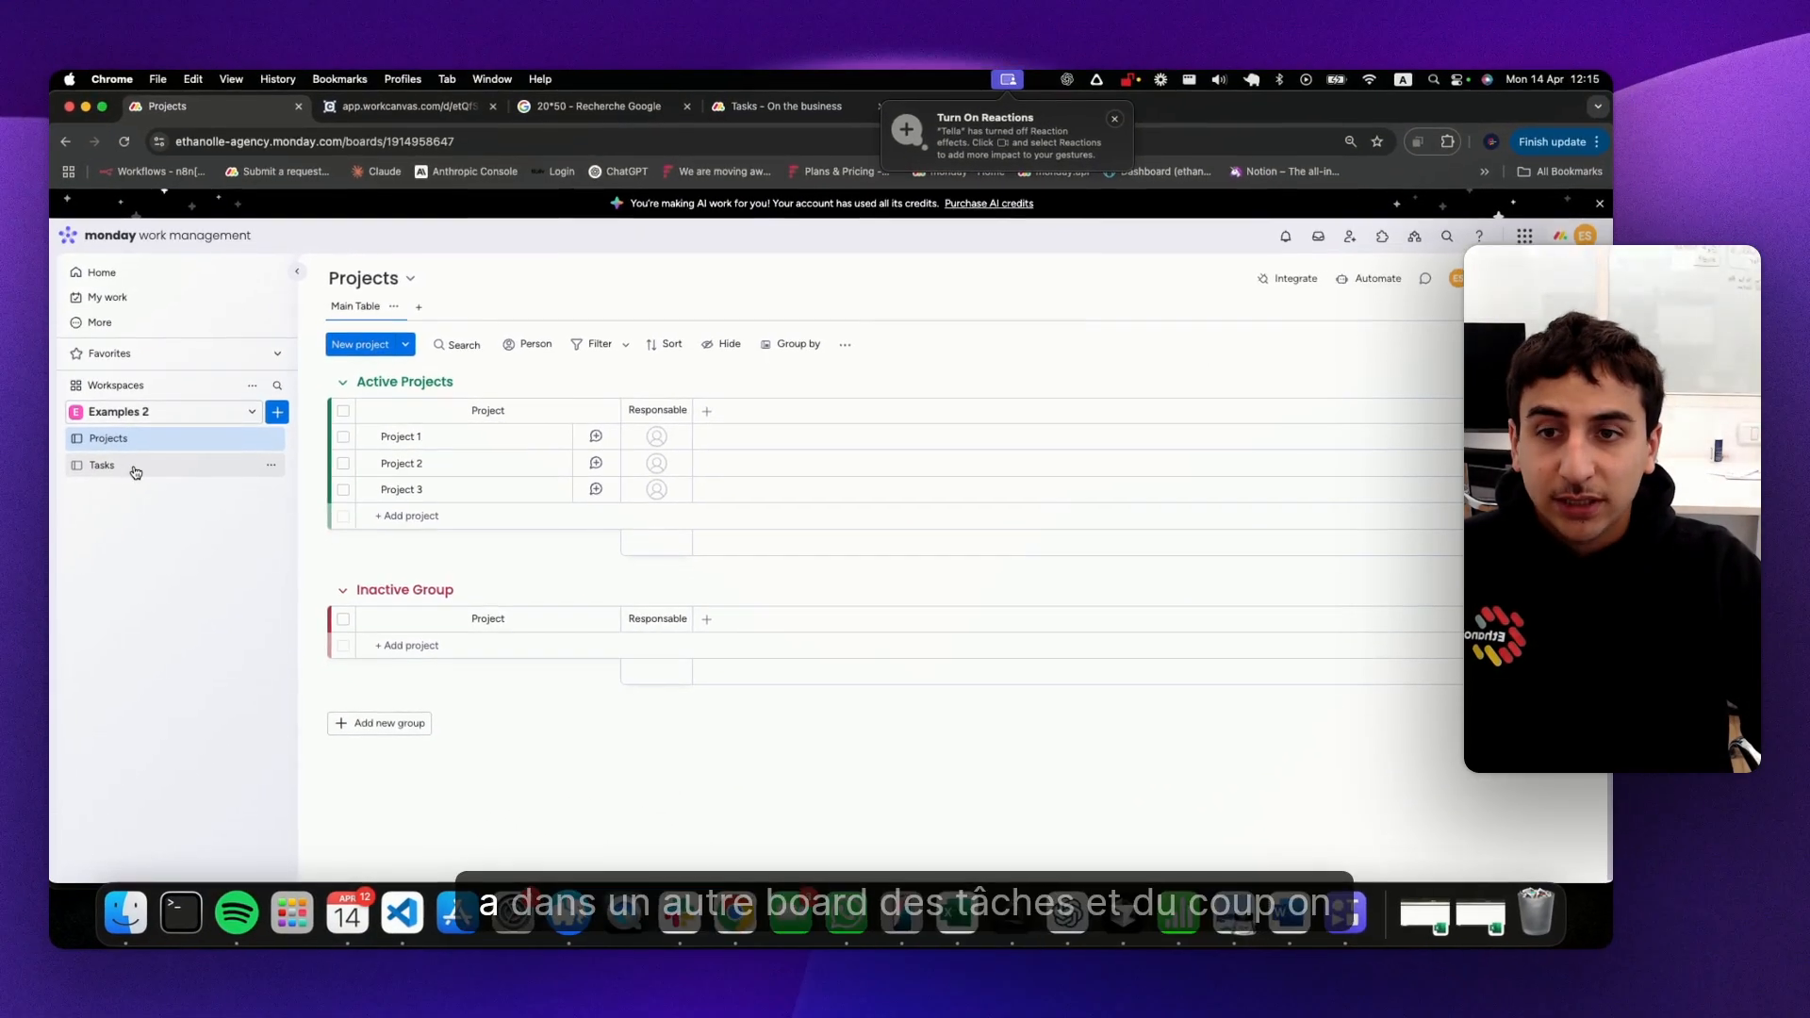
- Look over the Tasks board and return to the Projects board
click(126, 471)
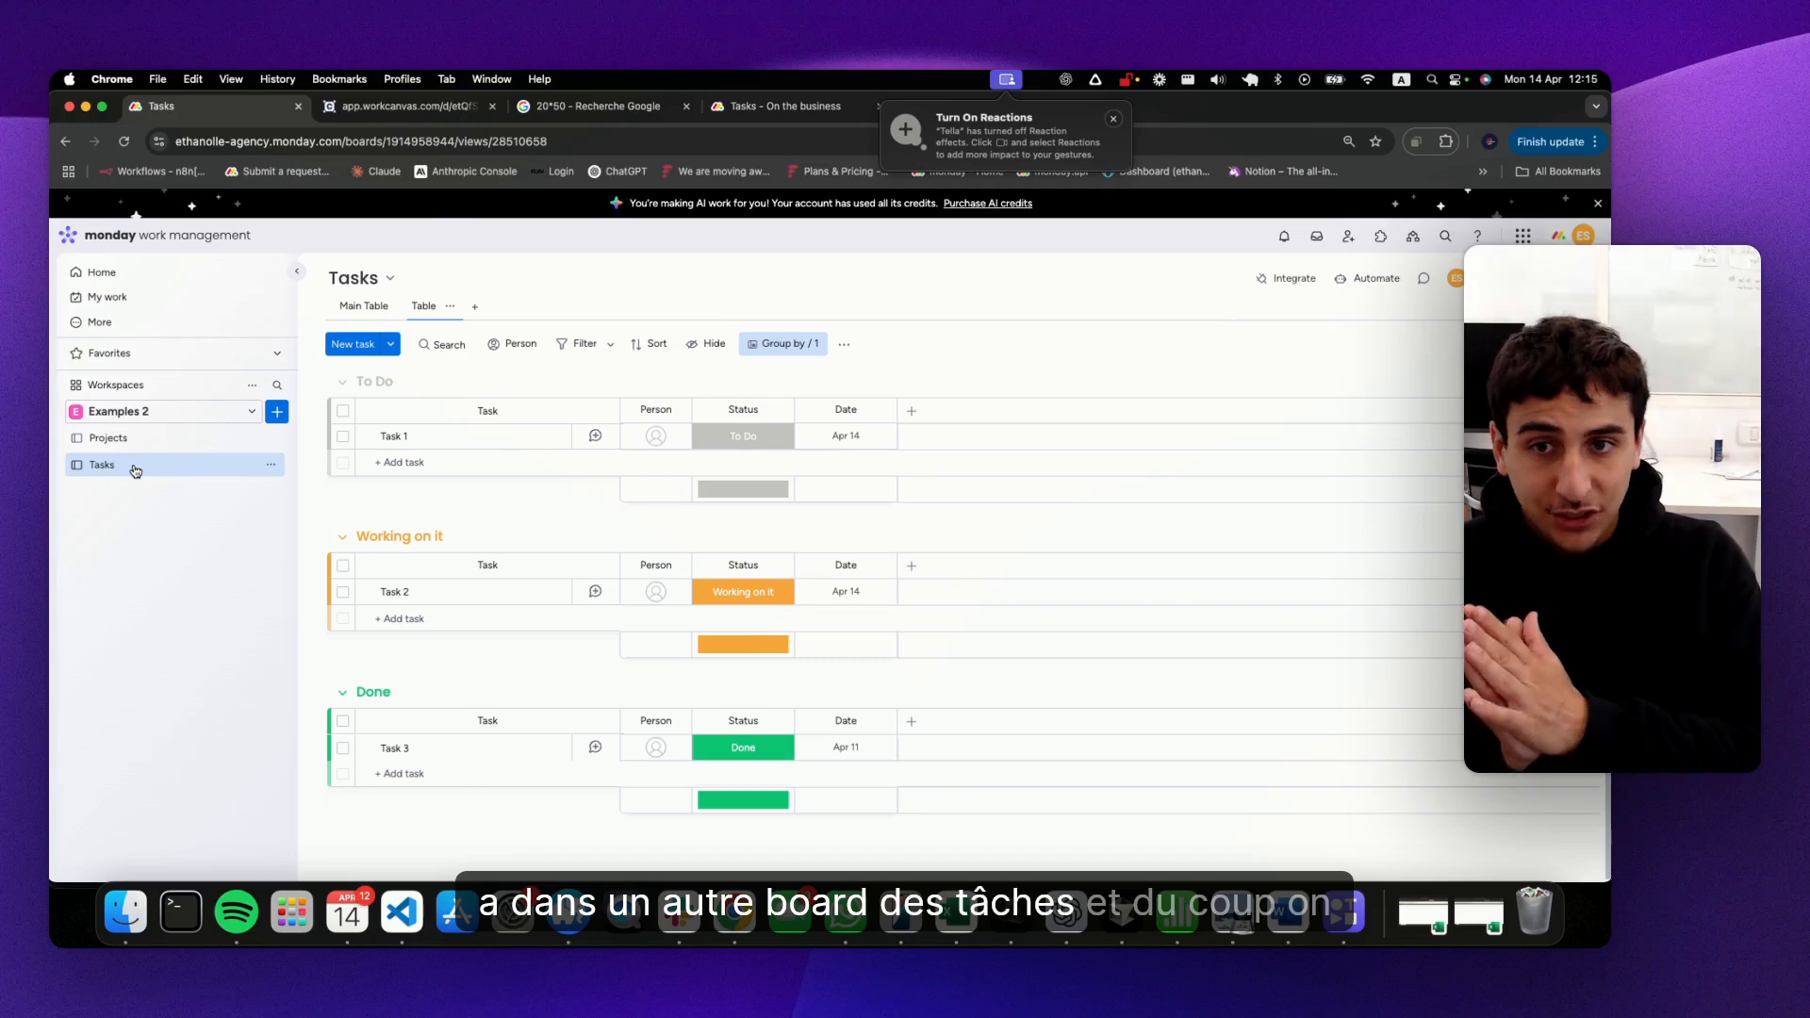
click(127, 446)
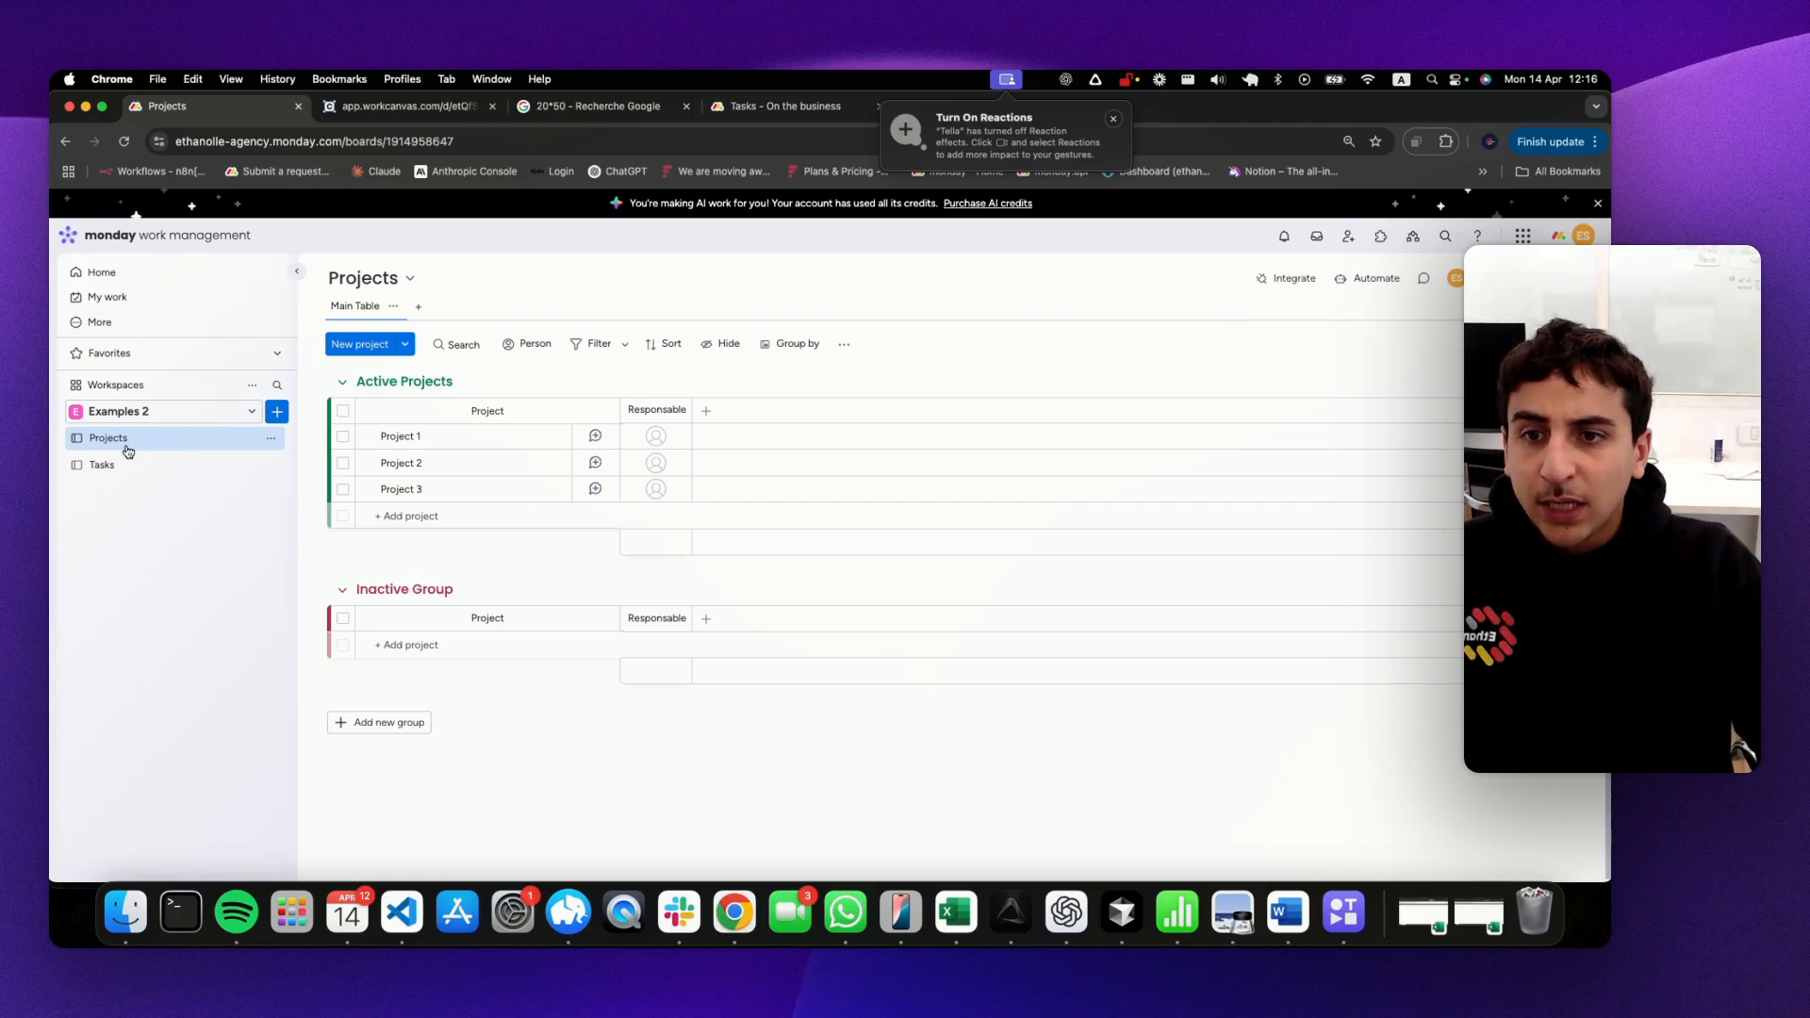
click(705, 413)
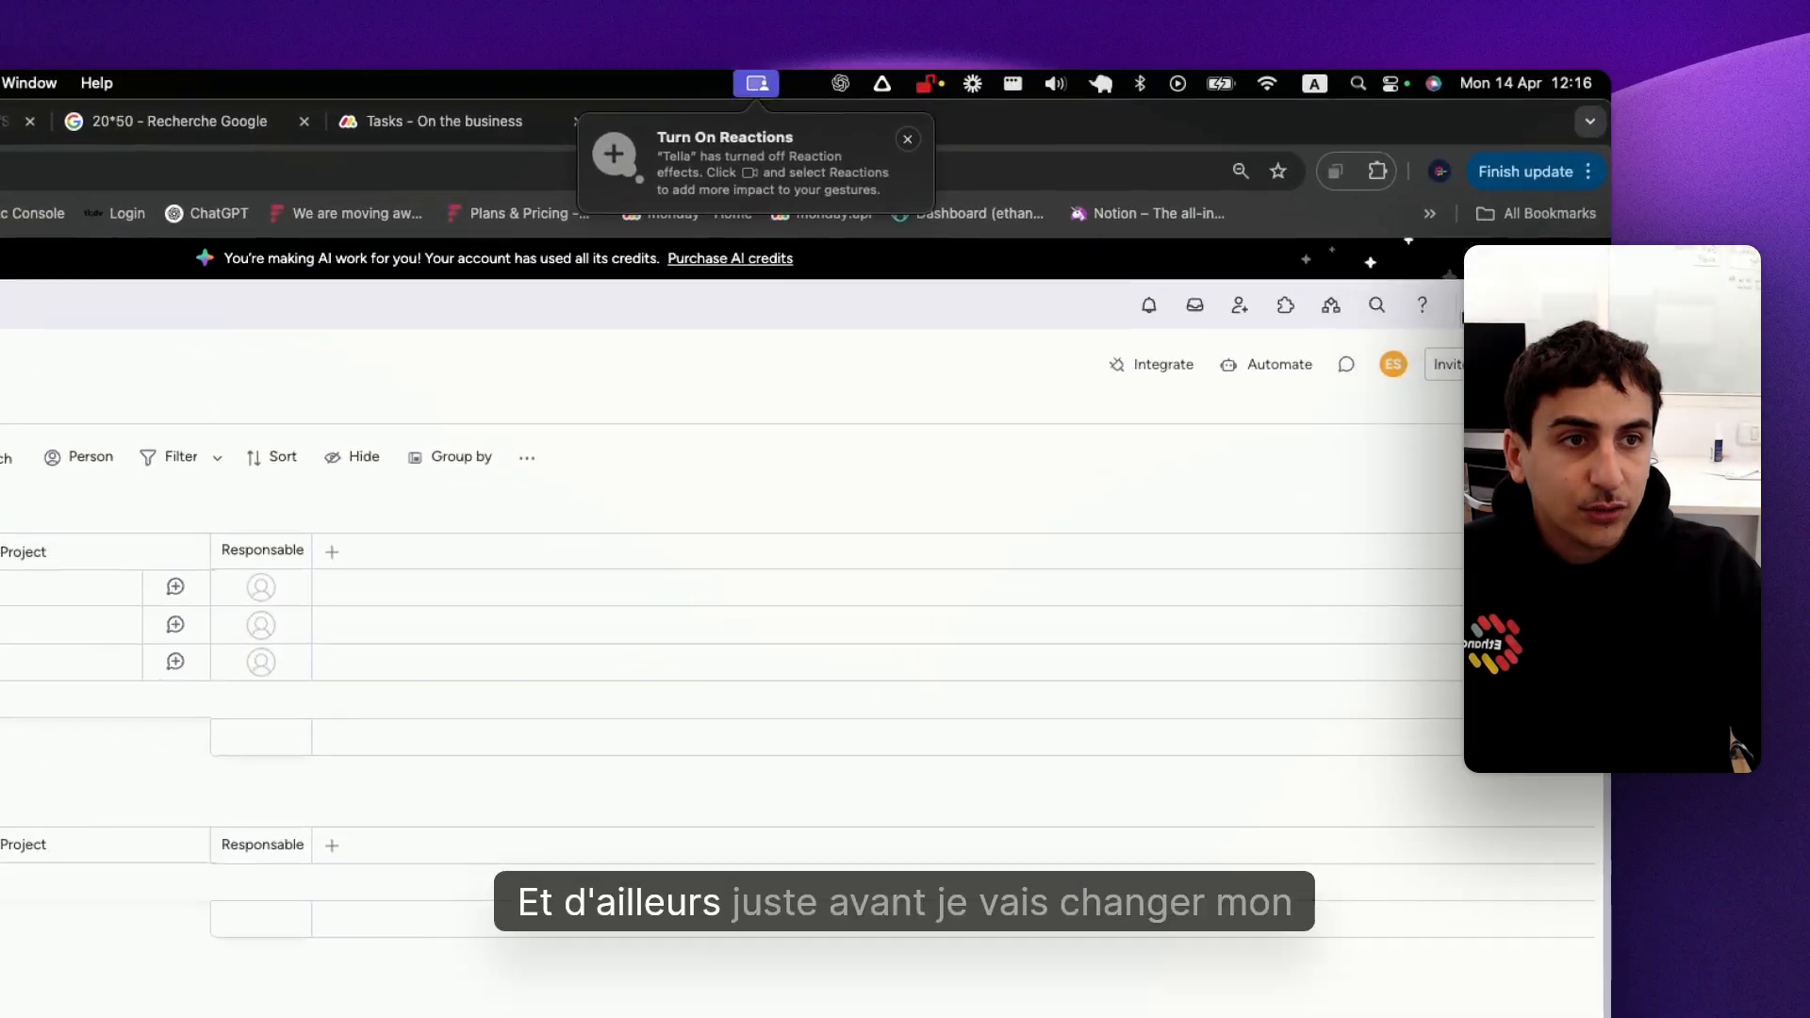
- Change the display language to French in the profile's language and region settings
click(1583, 235)
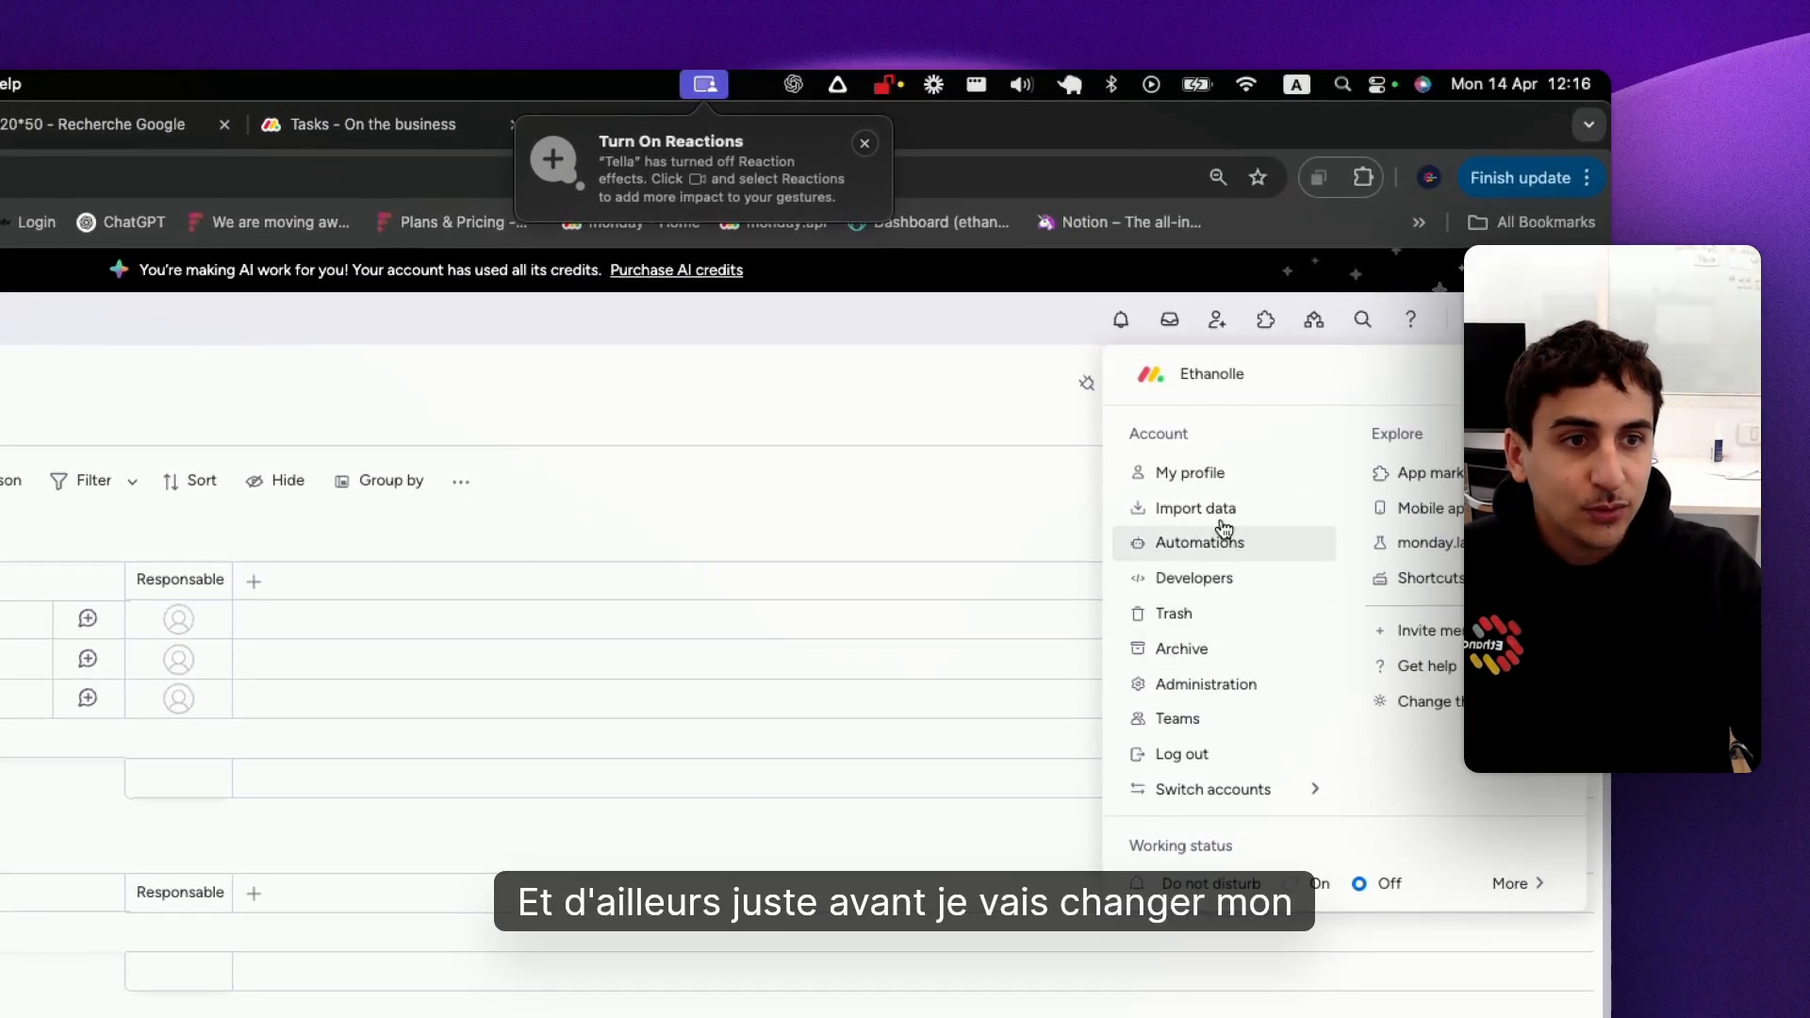
click(1221, 474)
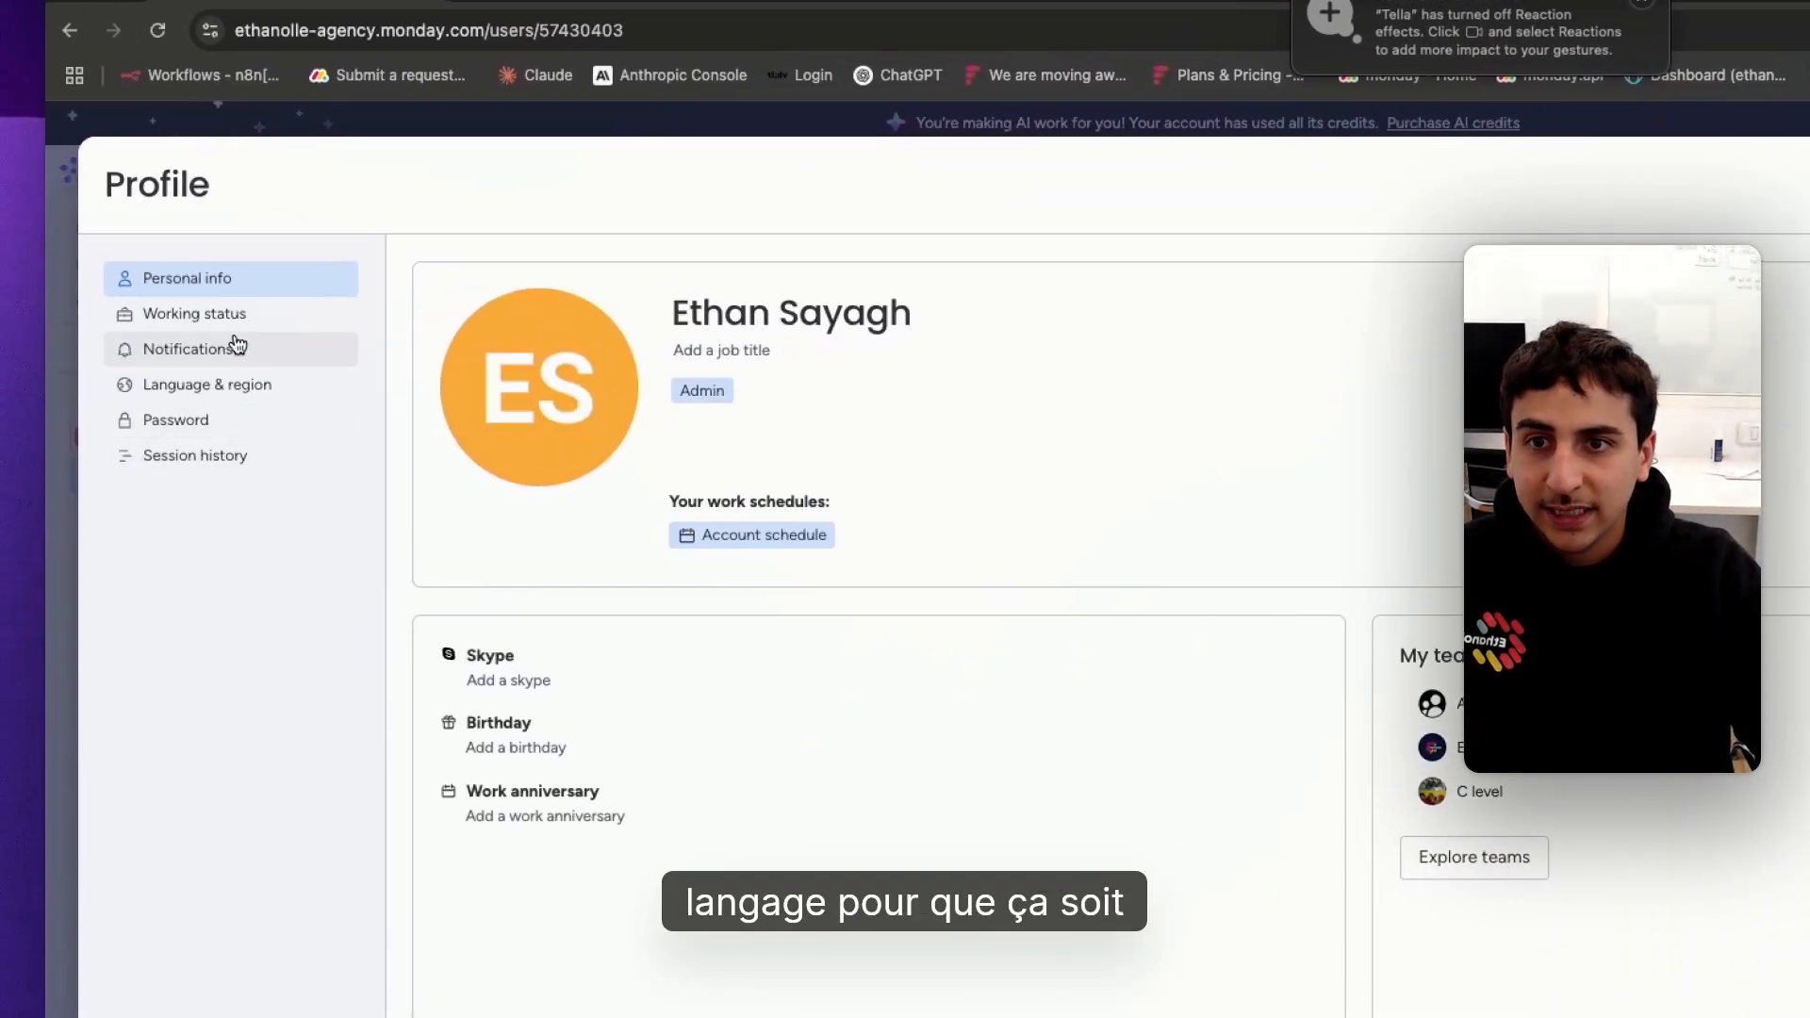
click(184, 350)
click(264, 279)
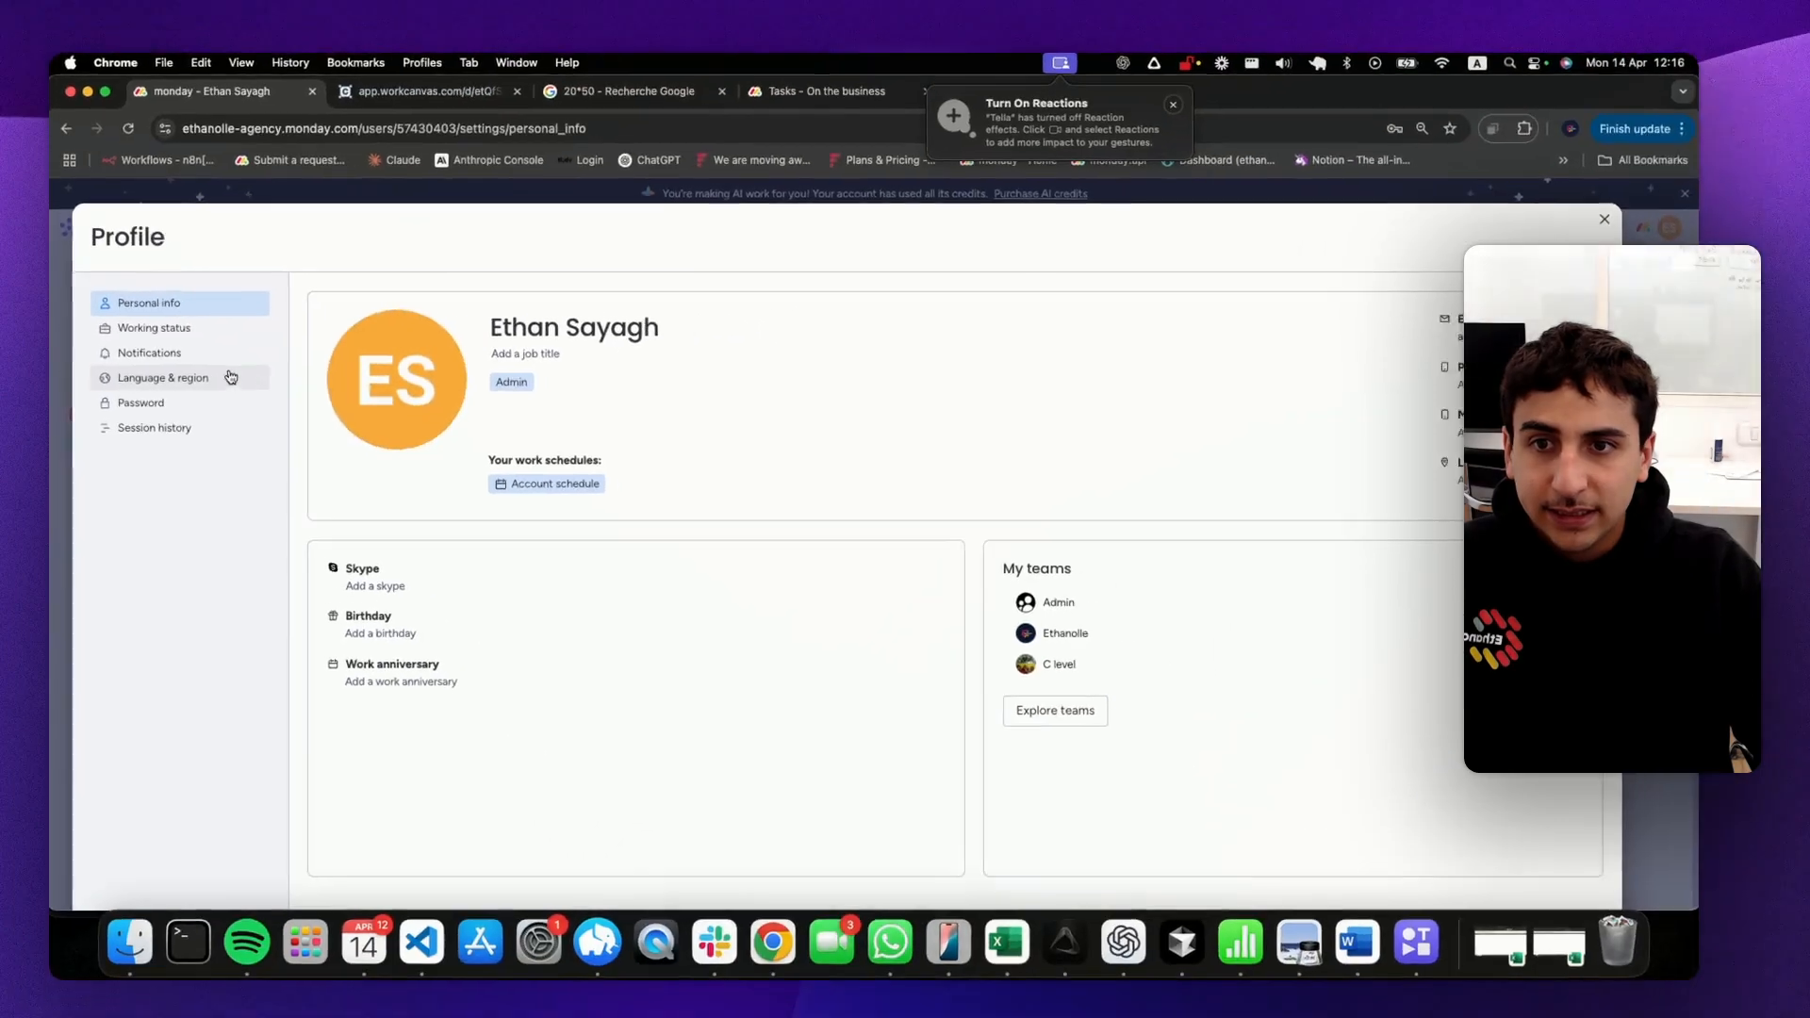
click(211, 383)
click(666, 388)
click(325, 442)
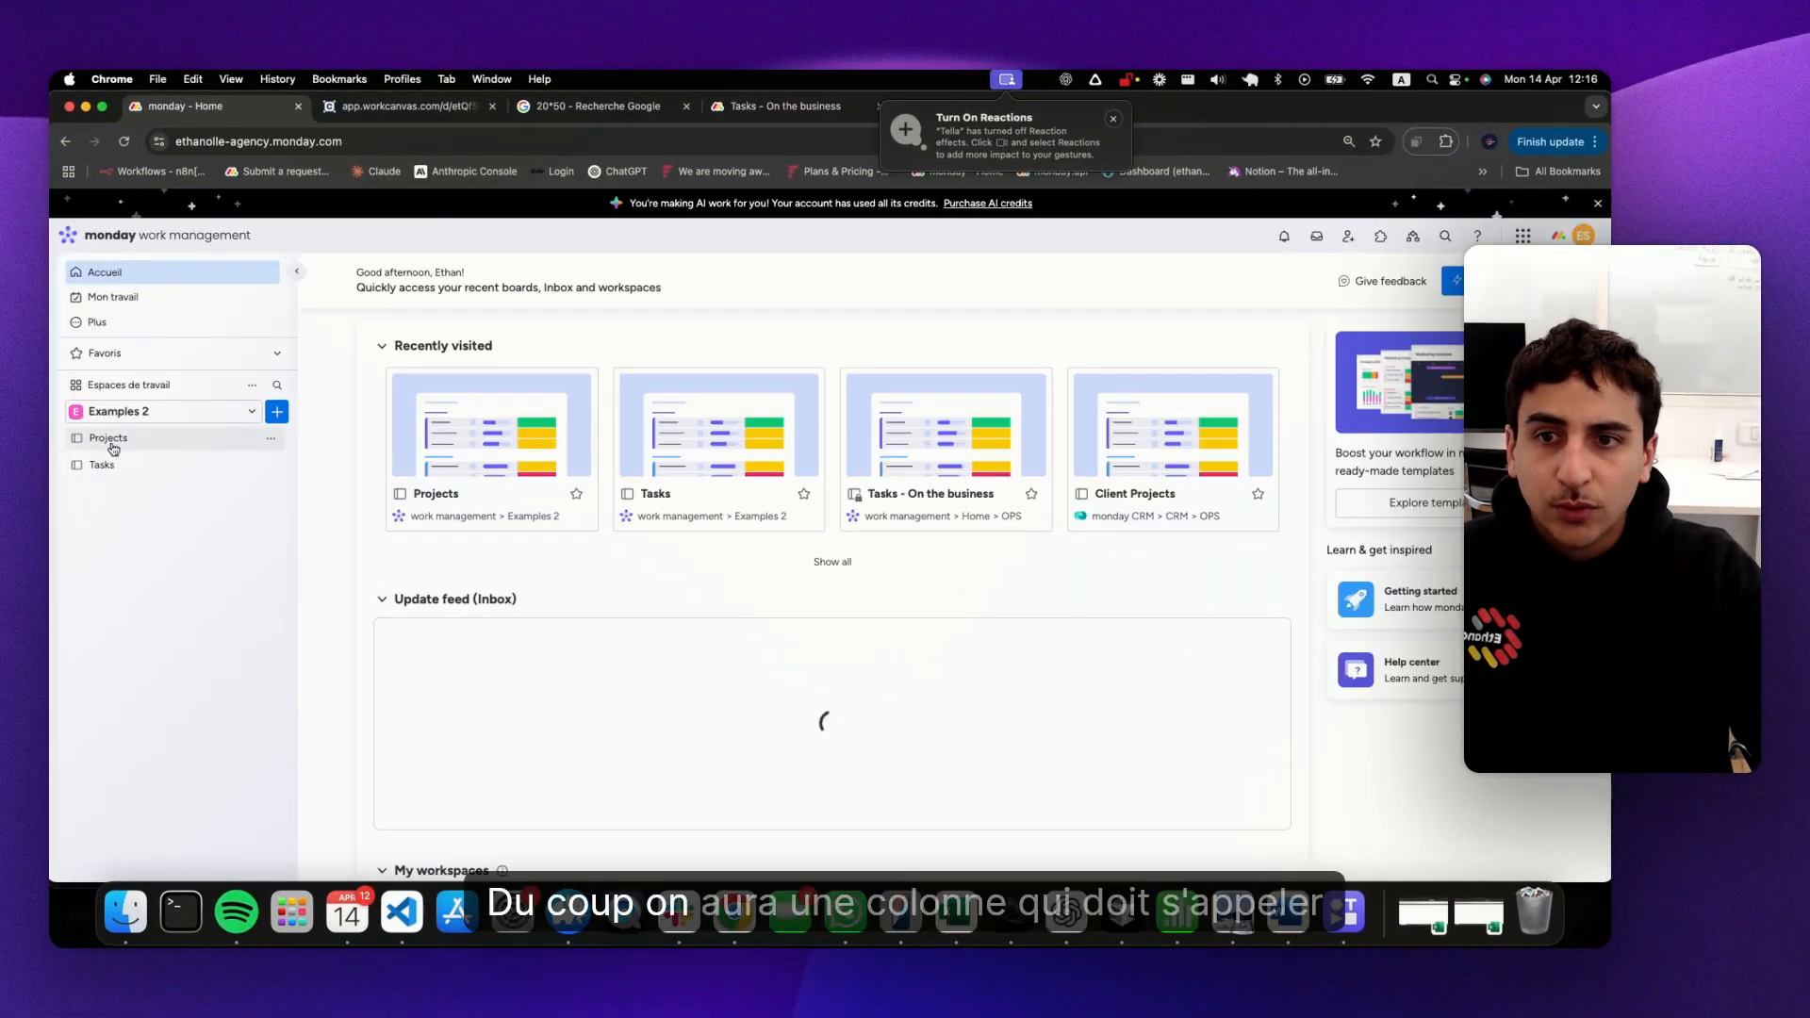
- Add a Connect boards column to the Projects board of the Examples 2 workspace
click(127, 433)
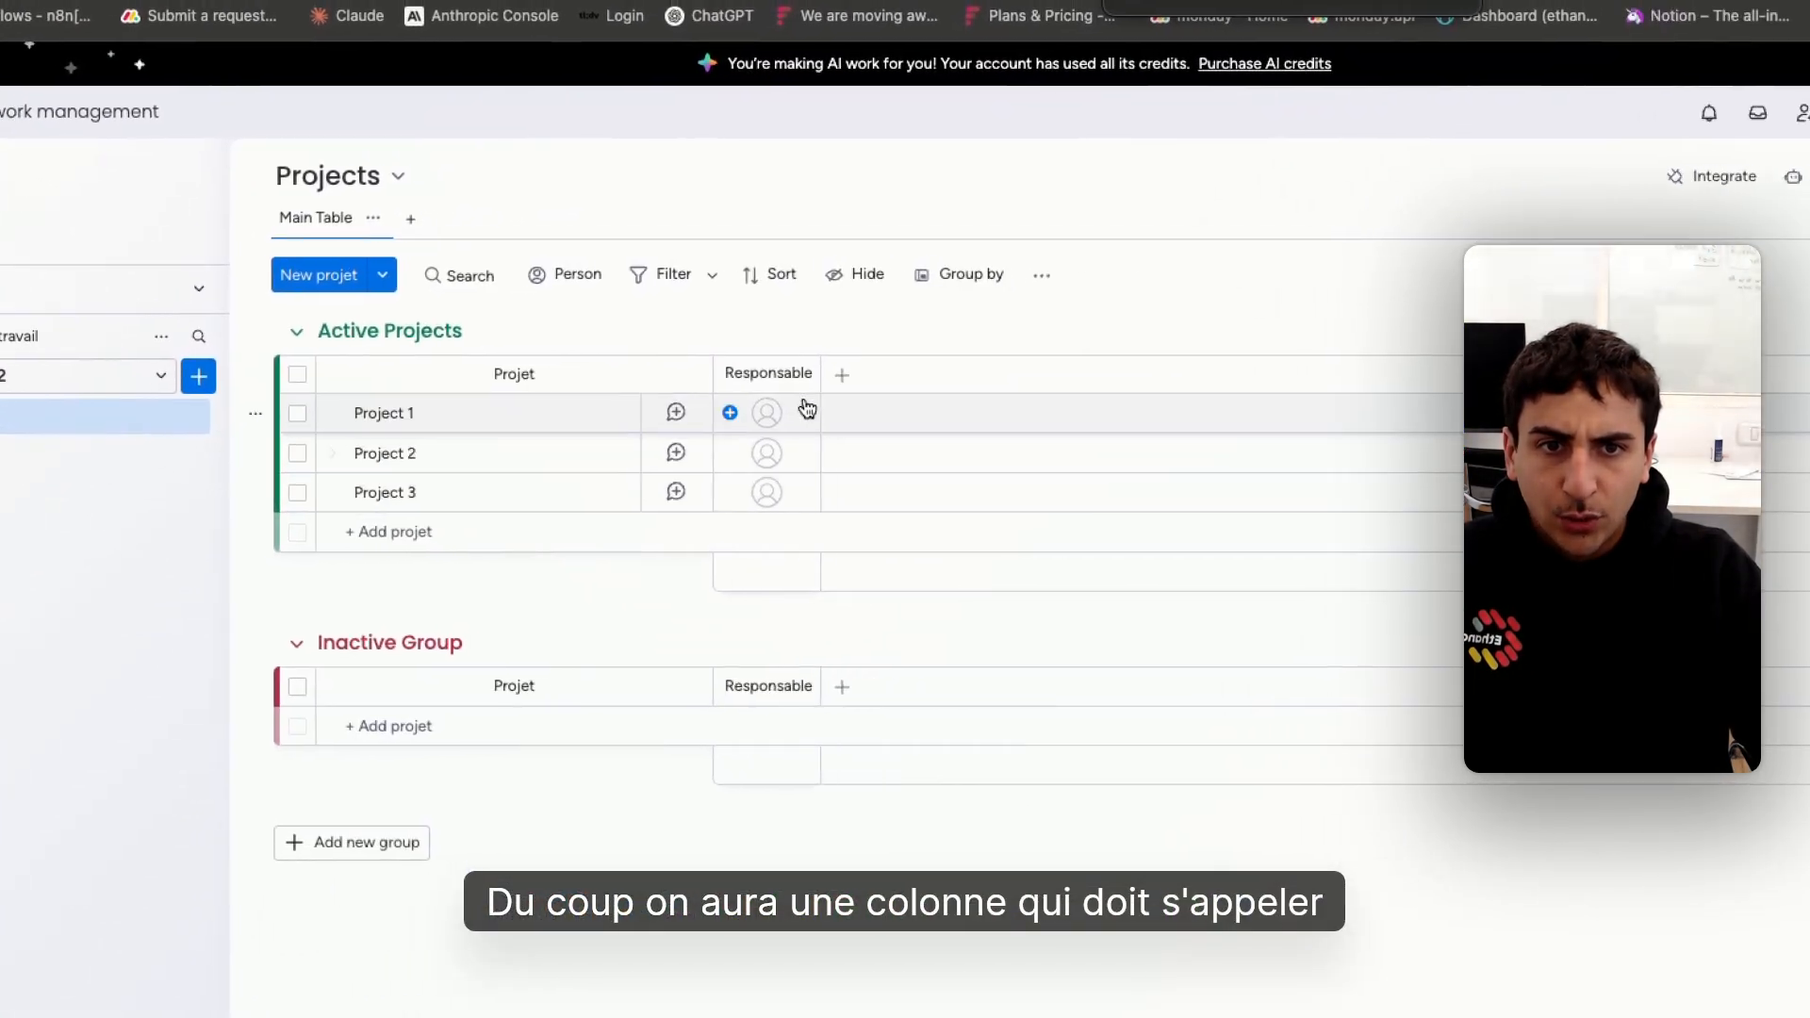
click(971, 378)
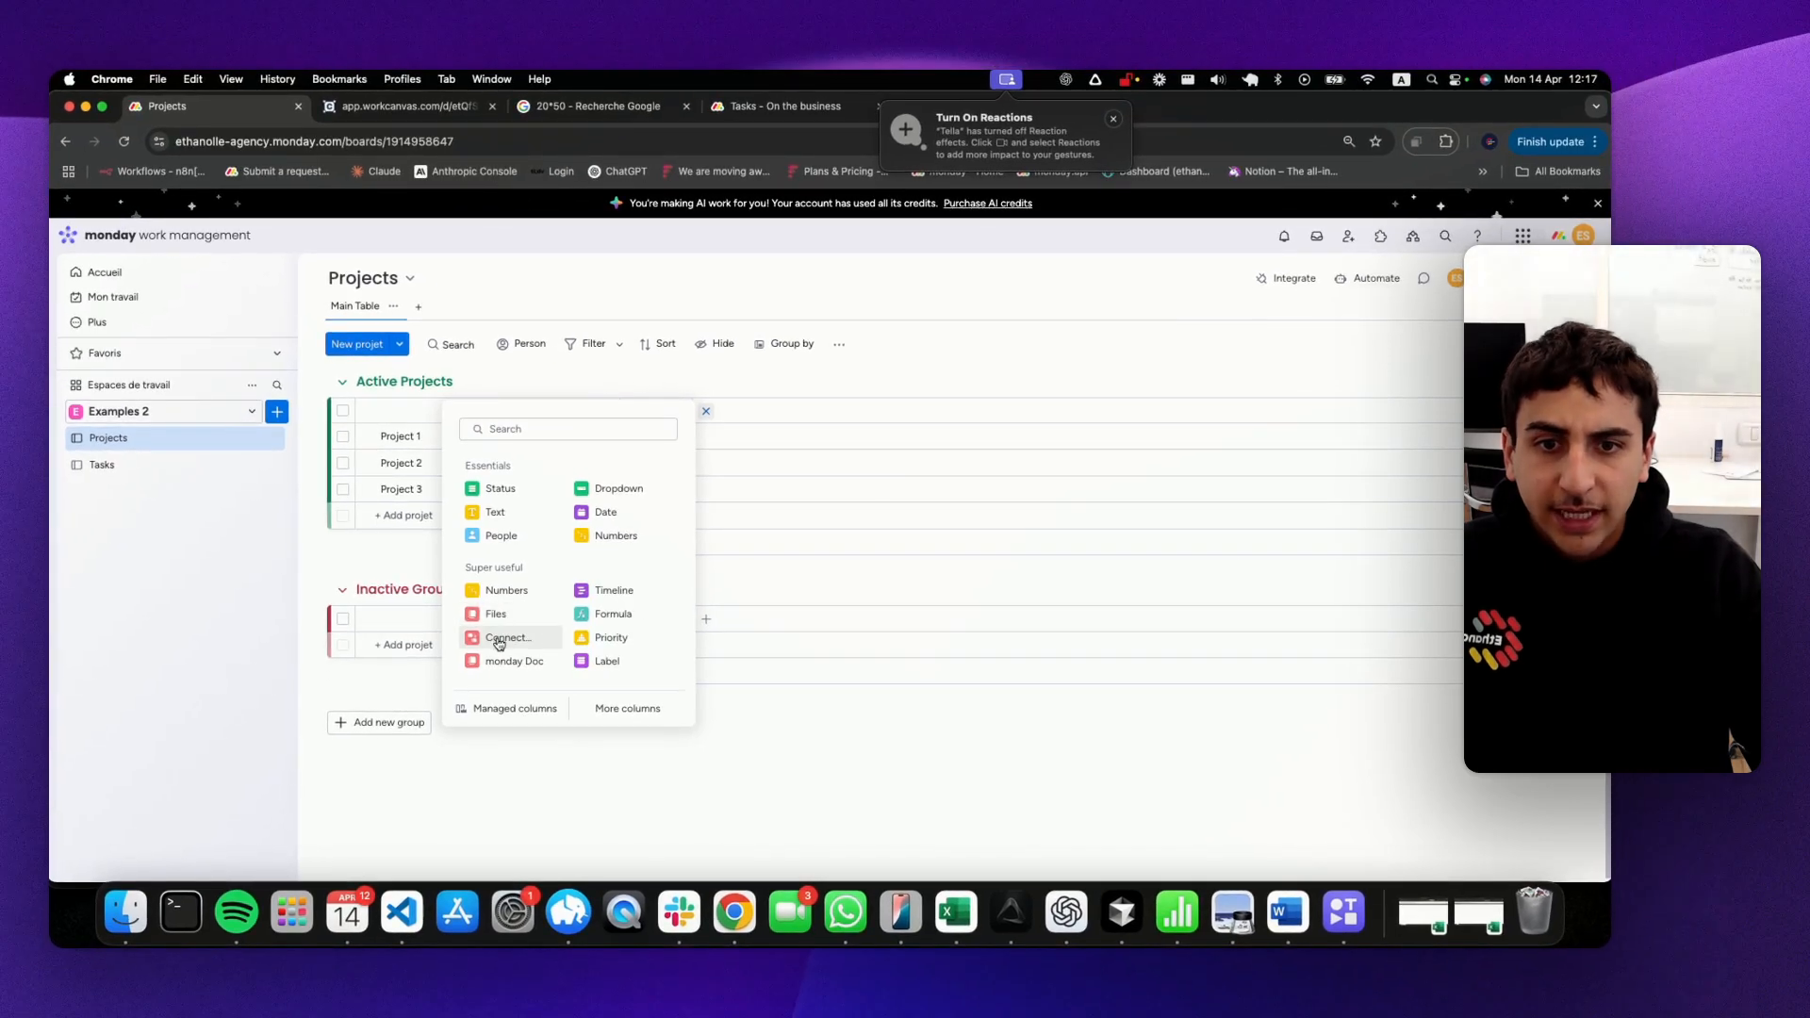
click(500, 638)
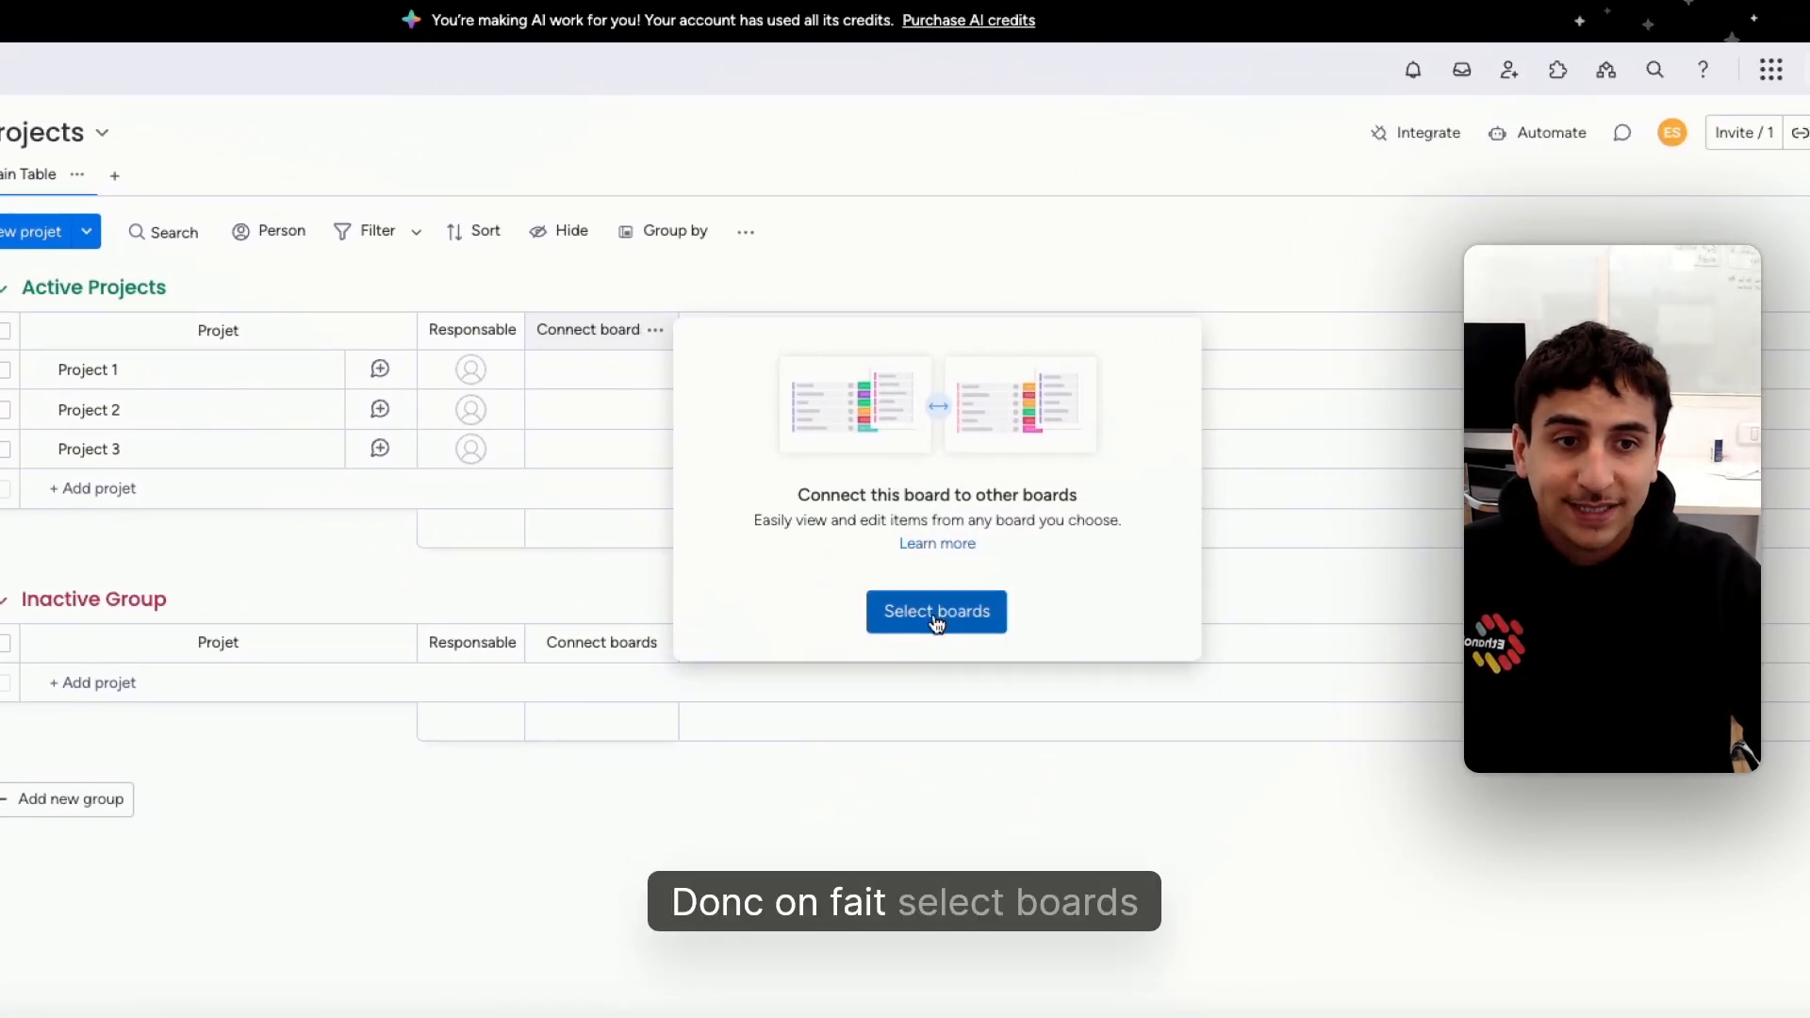
- Connect the new column to the Examples 2 Tasks board with a two-way connection, skipping the mirror column, and check the Tasks board
click(936, 622)
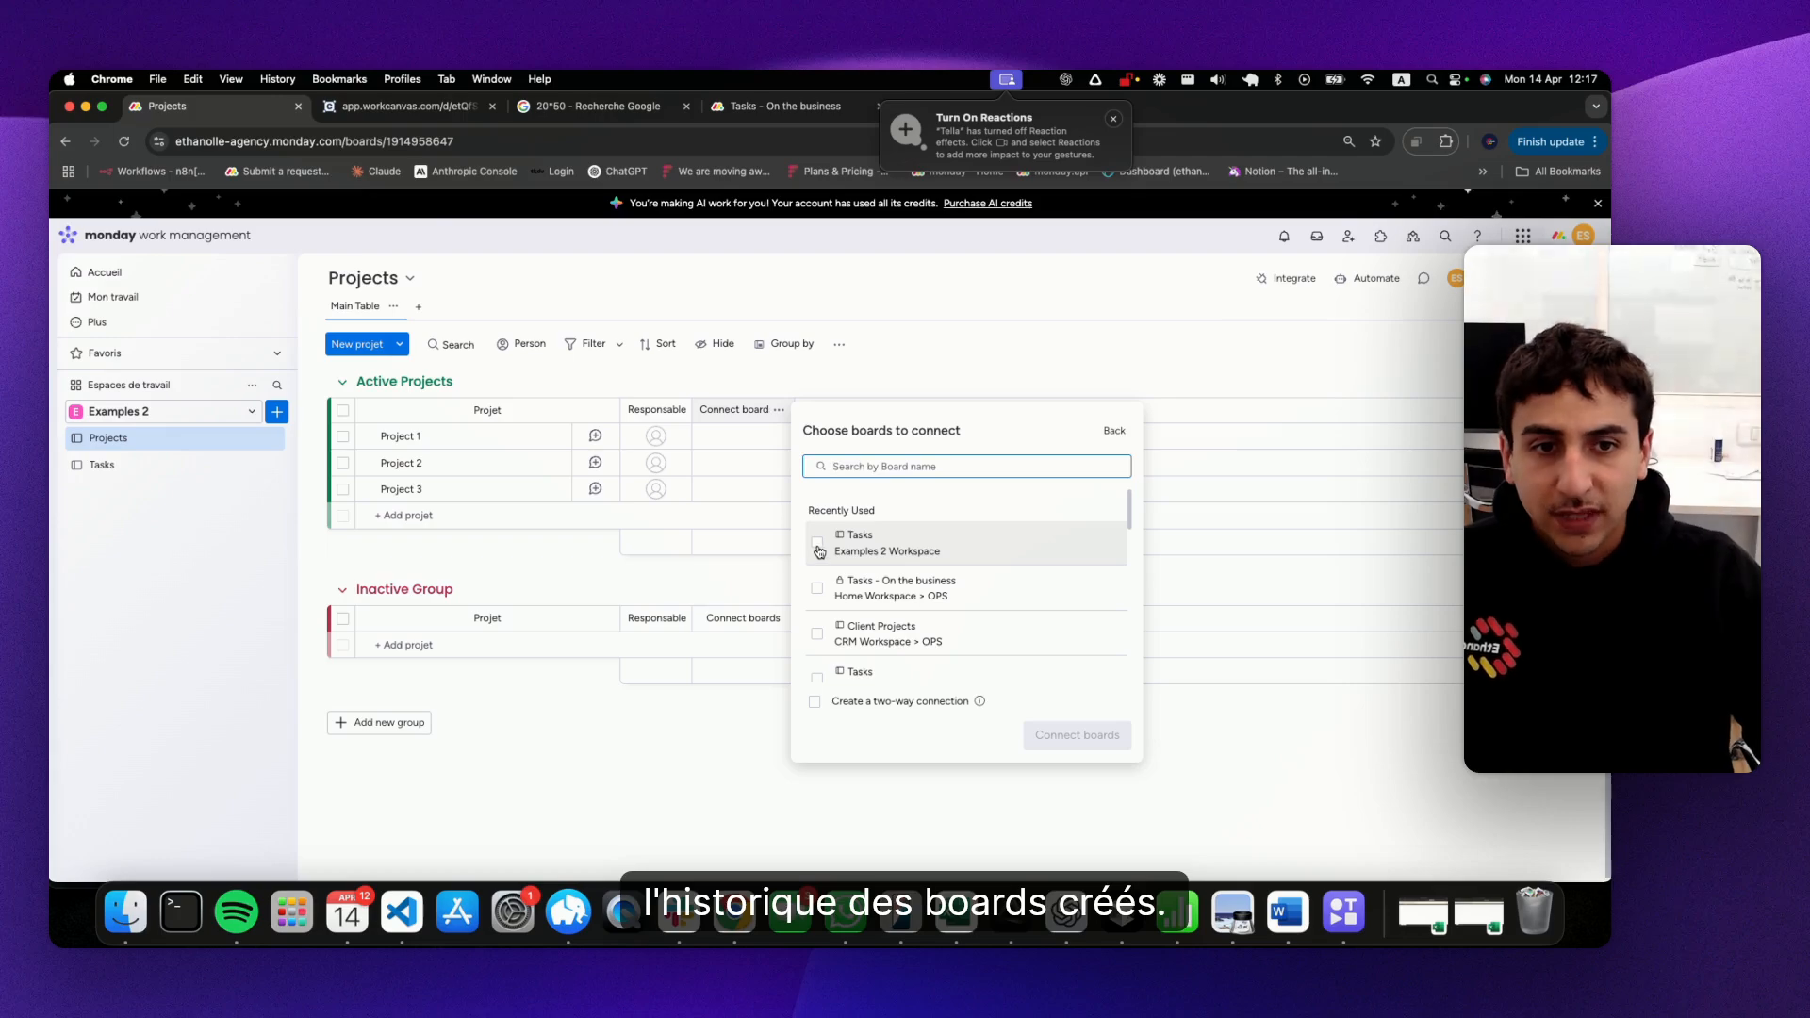
click(818, 547)
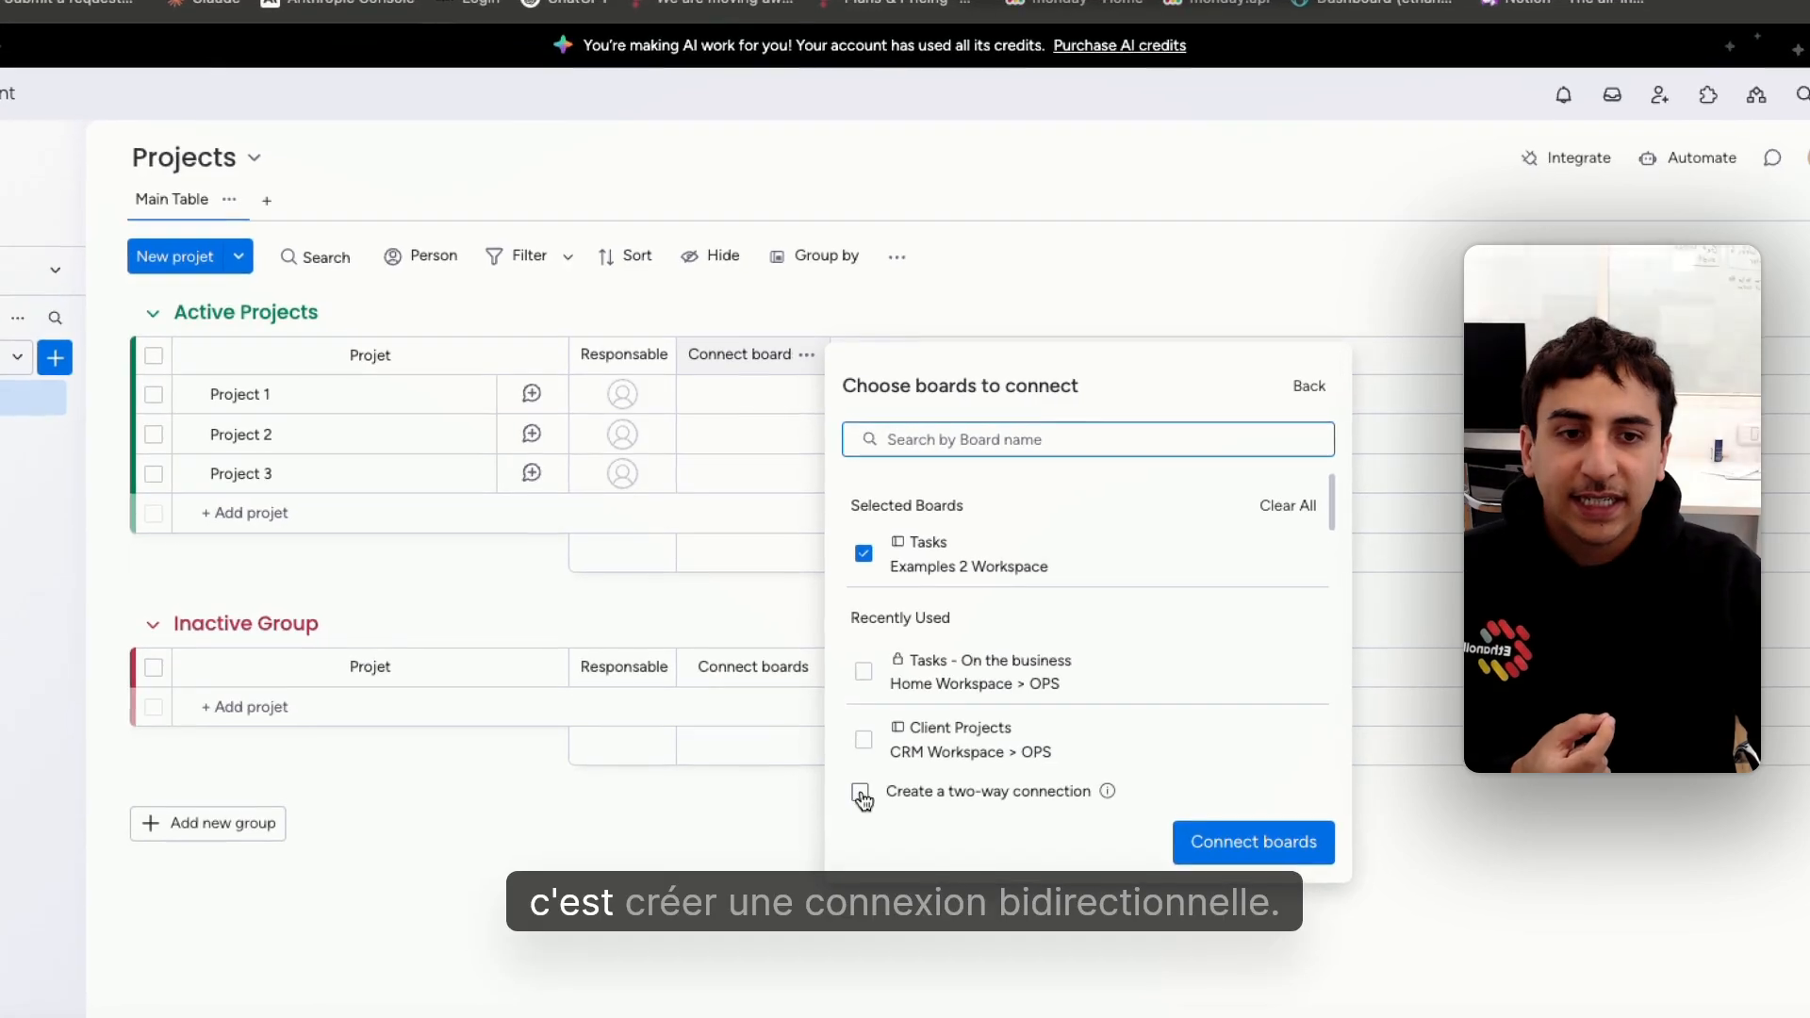
click(861, 795)
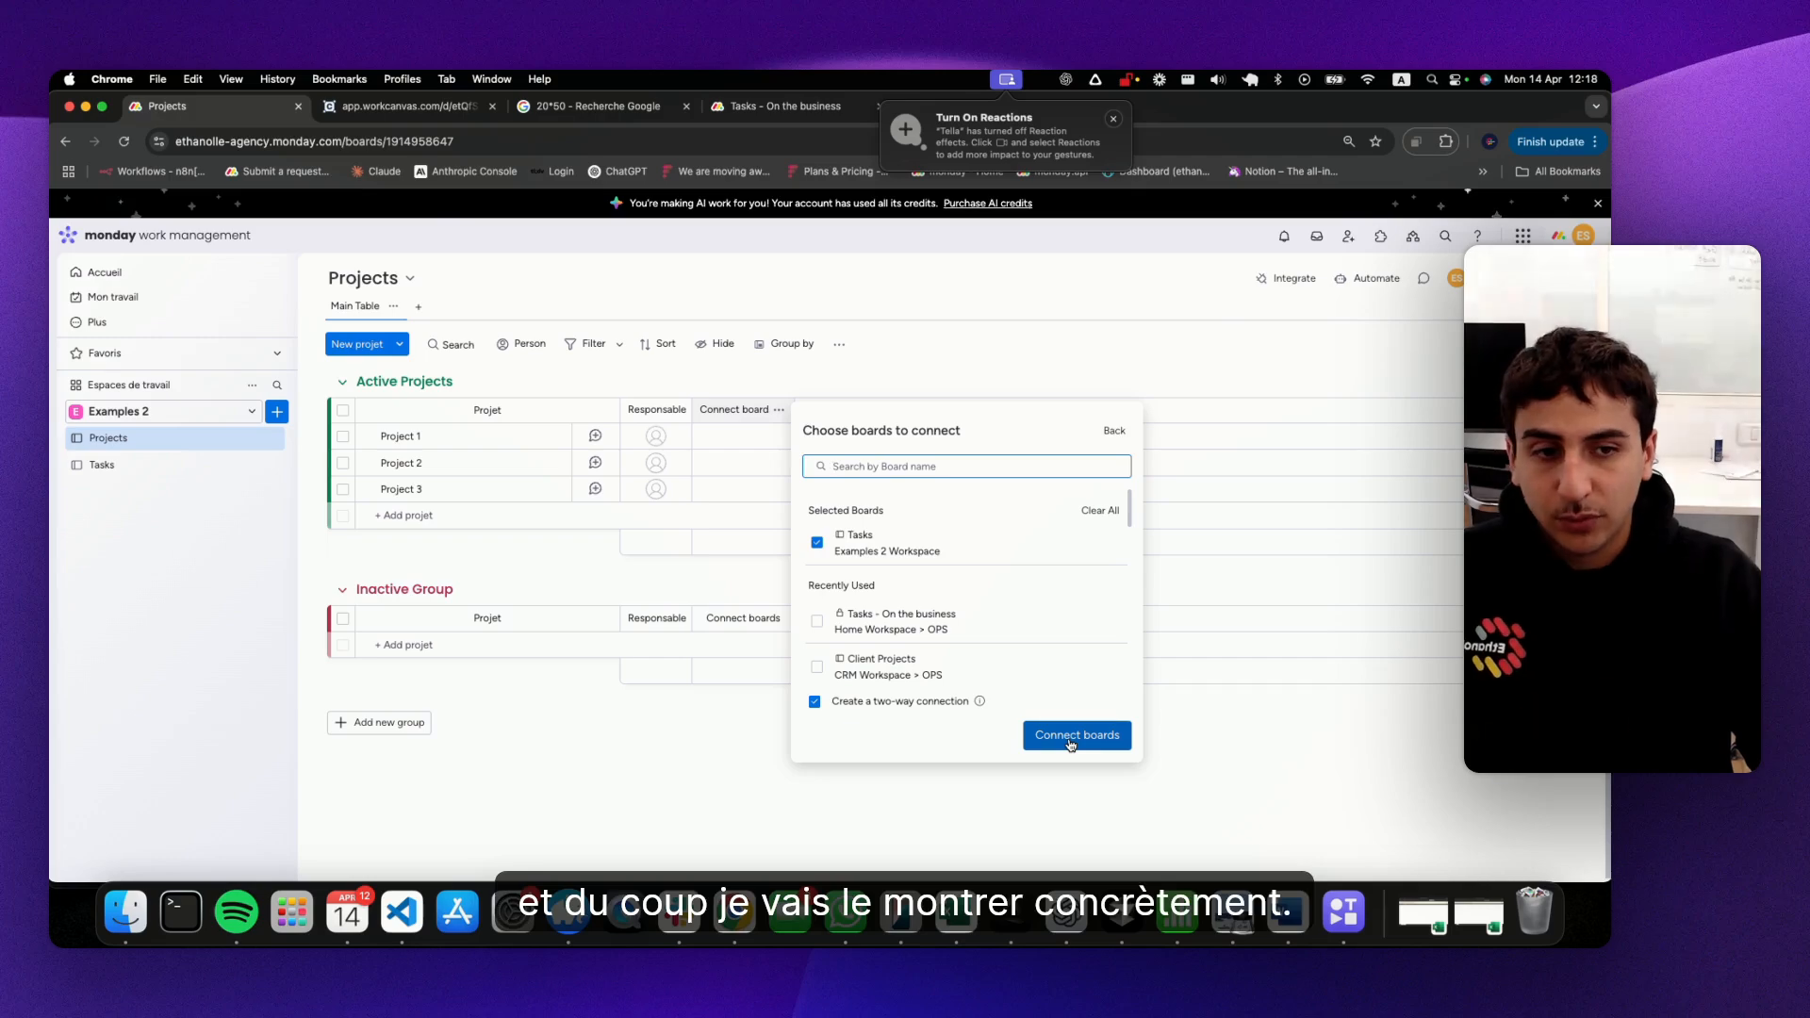
click(1071, 744)
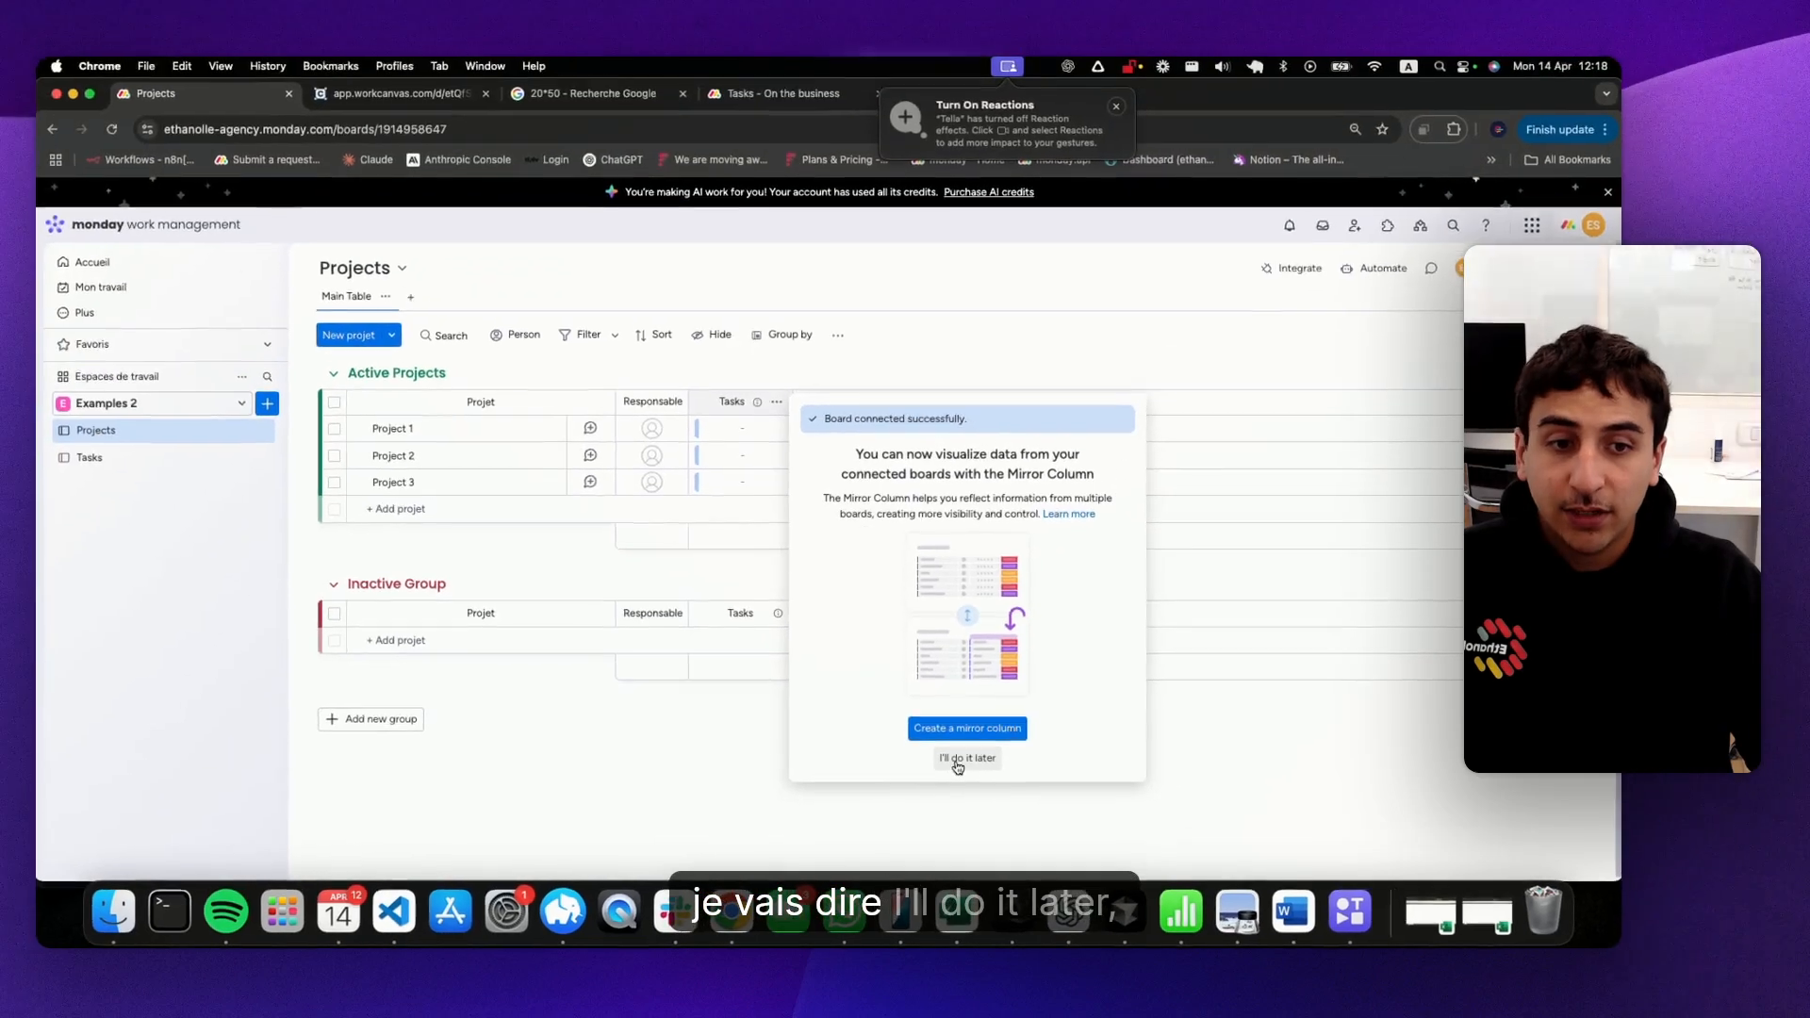
click(961, 766)
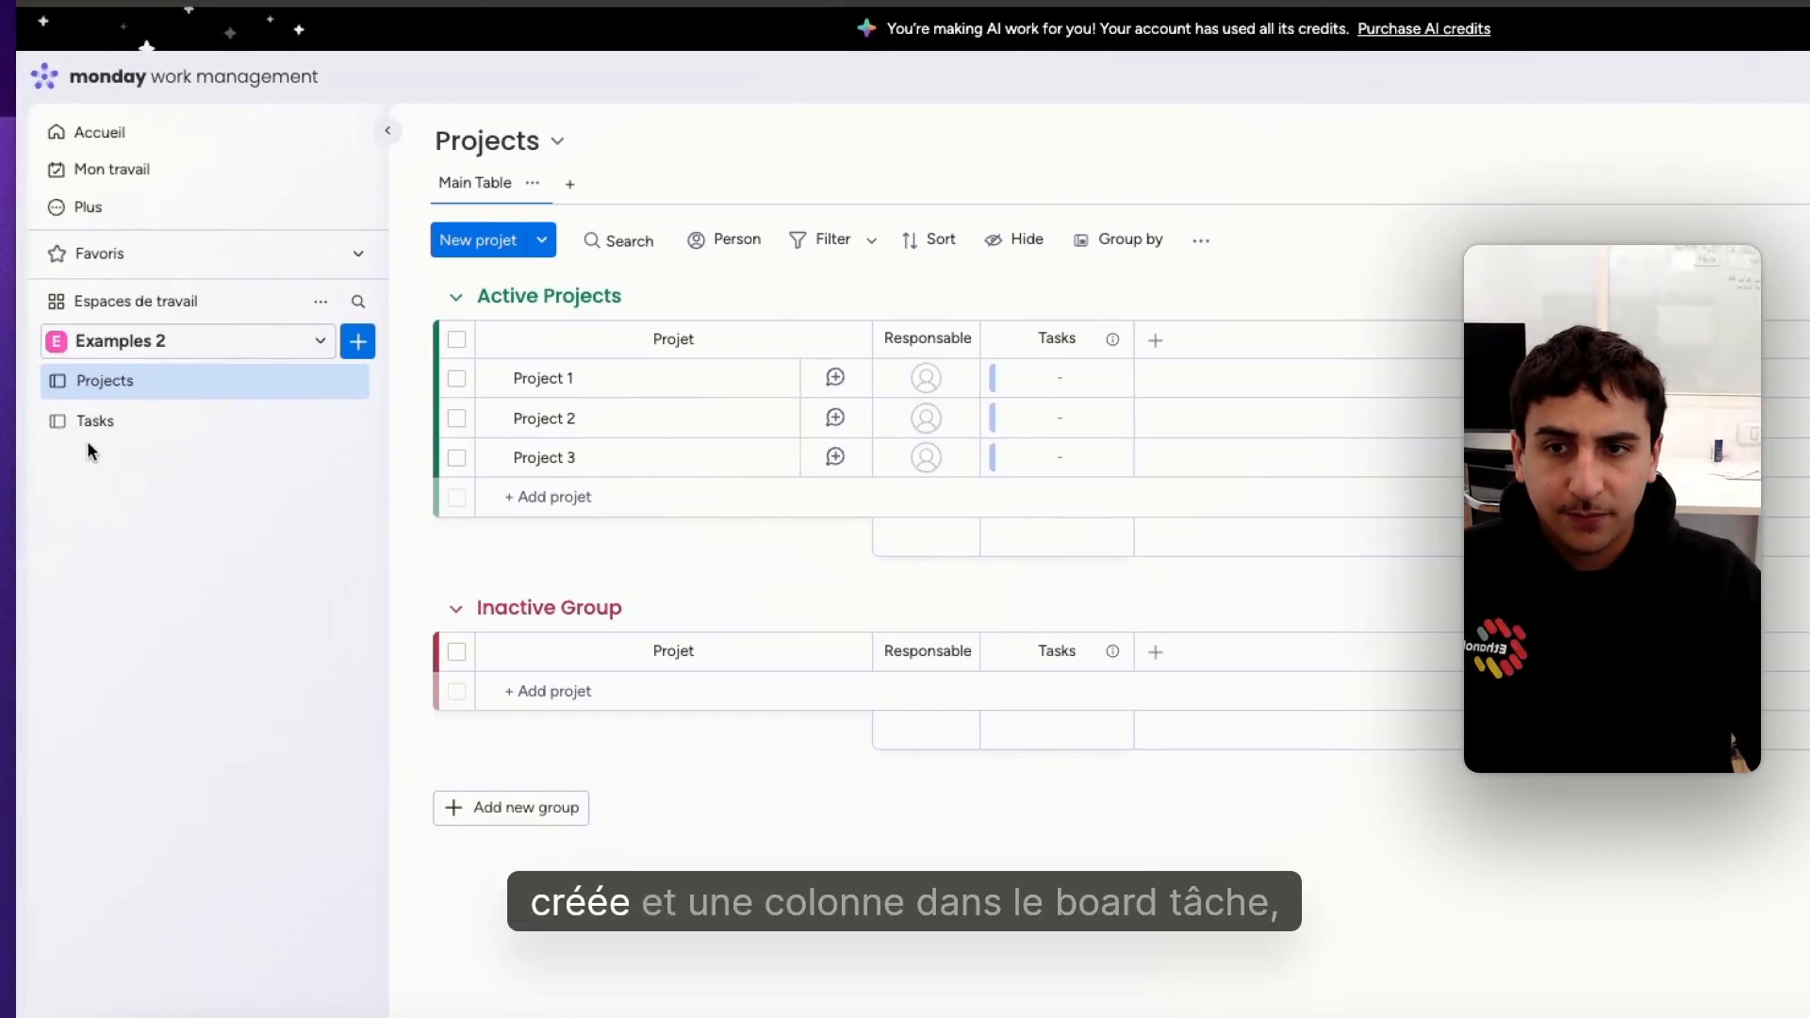
click(97, 422)
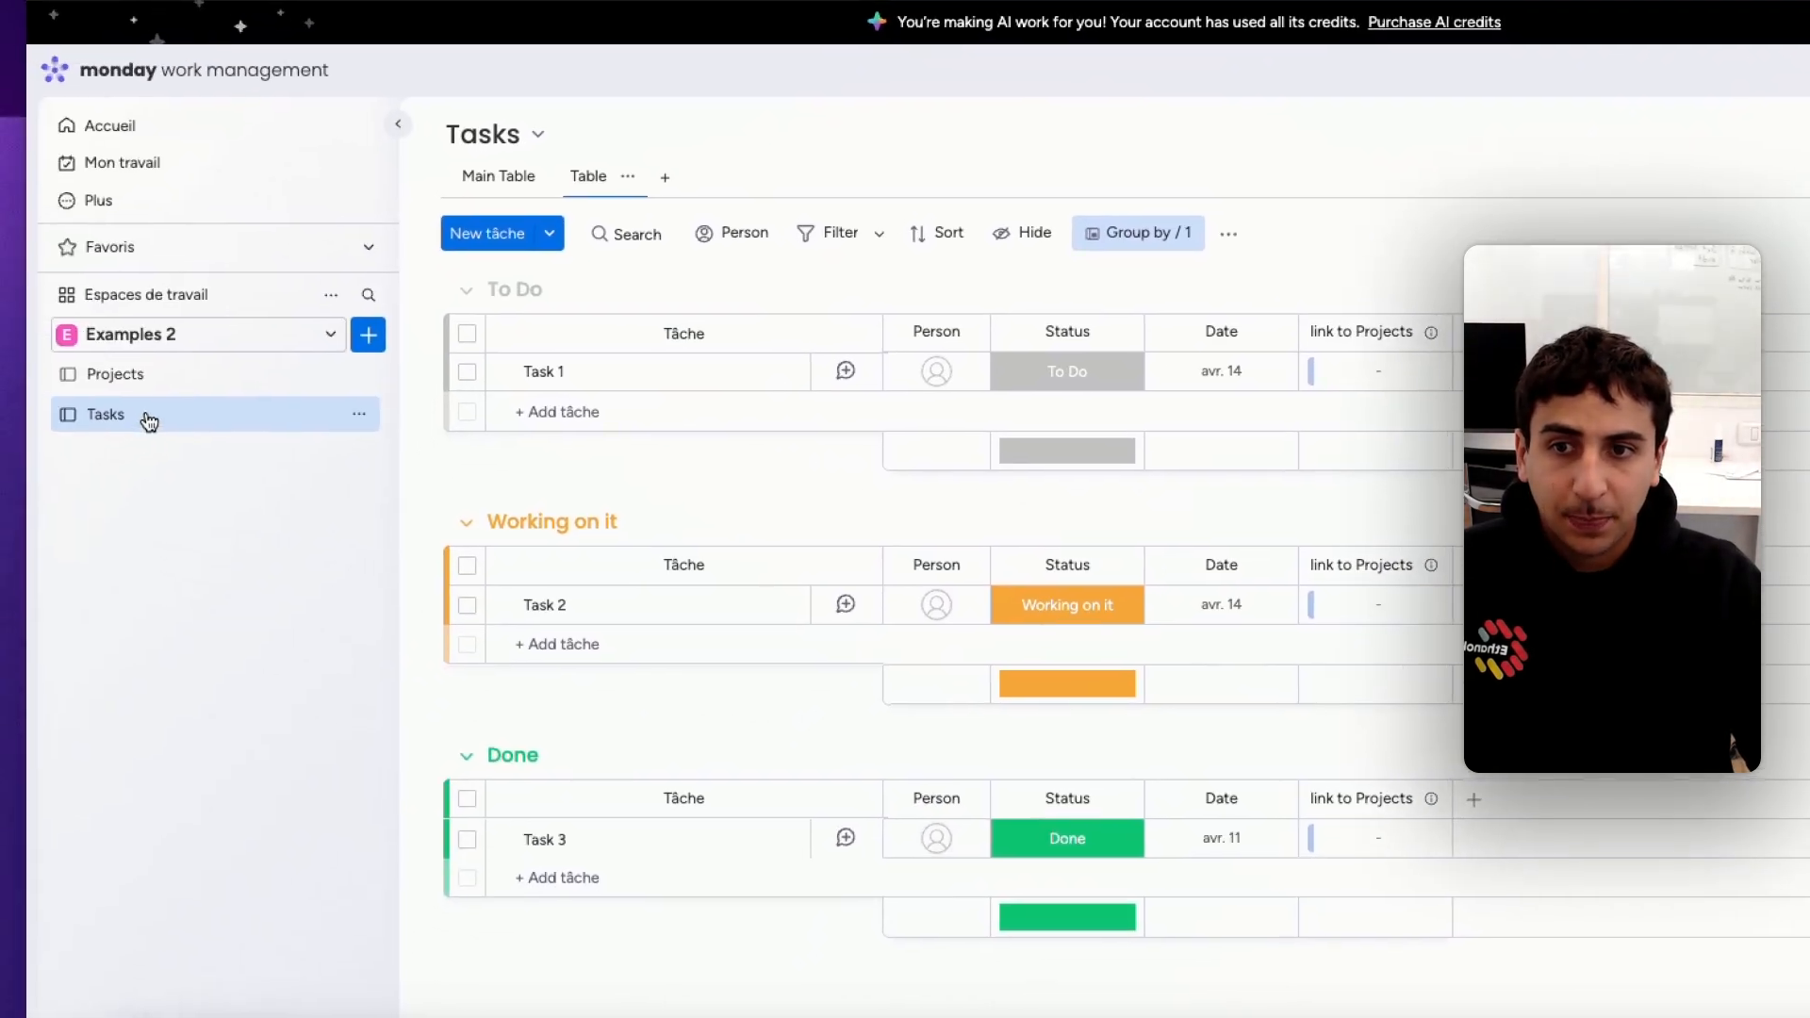
click(141, 377)
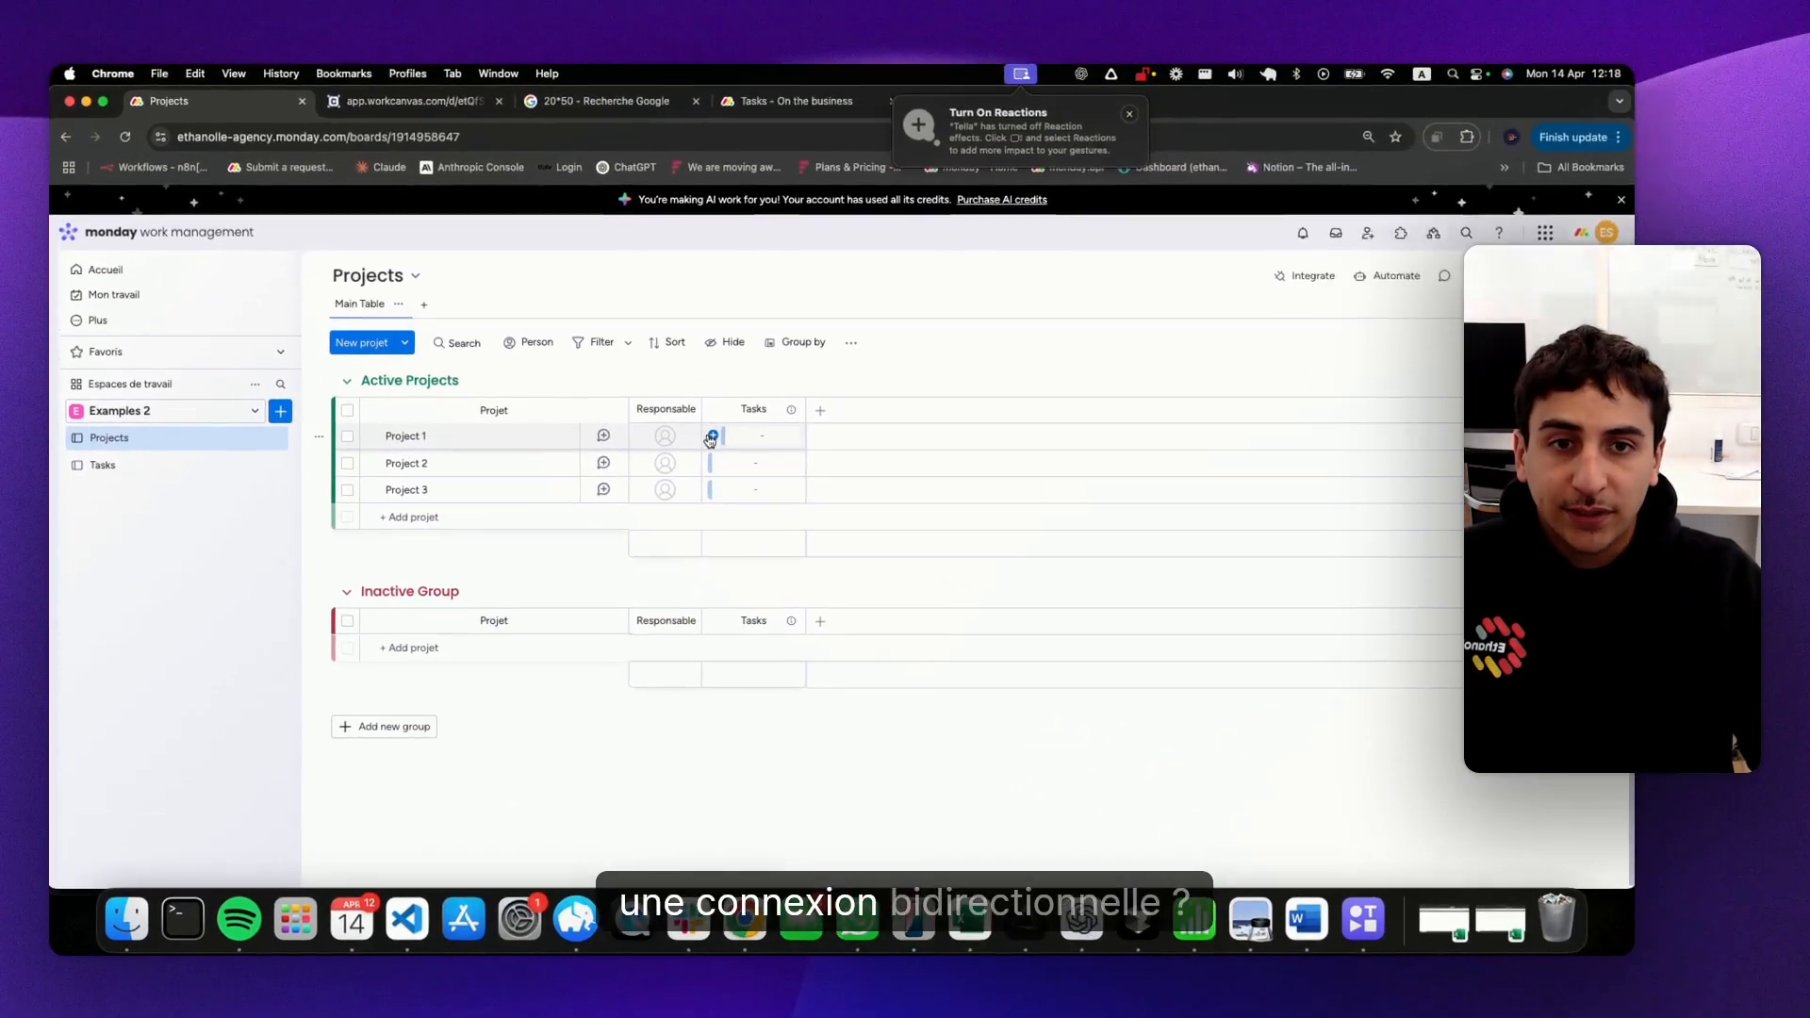
- Link Task 1 to Project 1 in the Tasks column and check the link from the Tasks board
click(1025, 438)
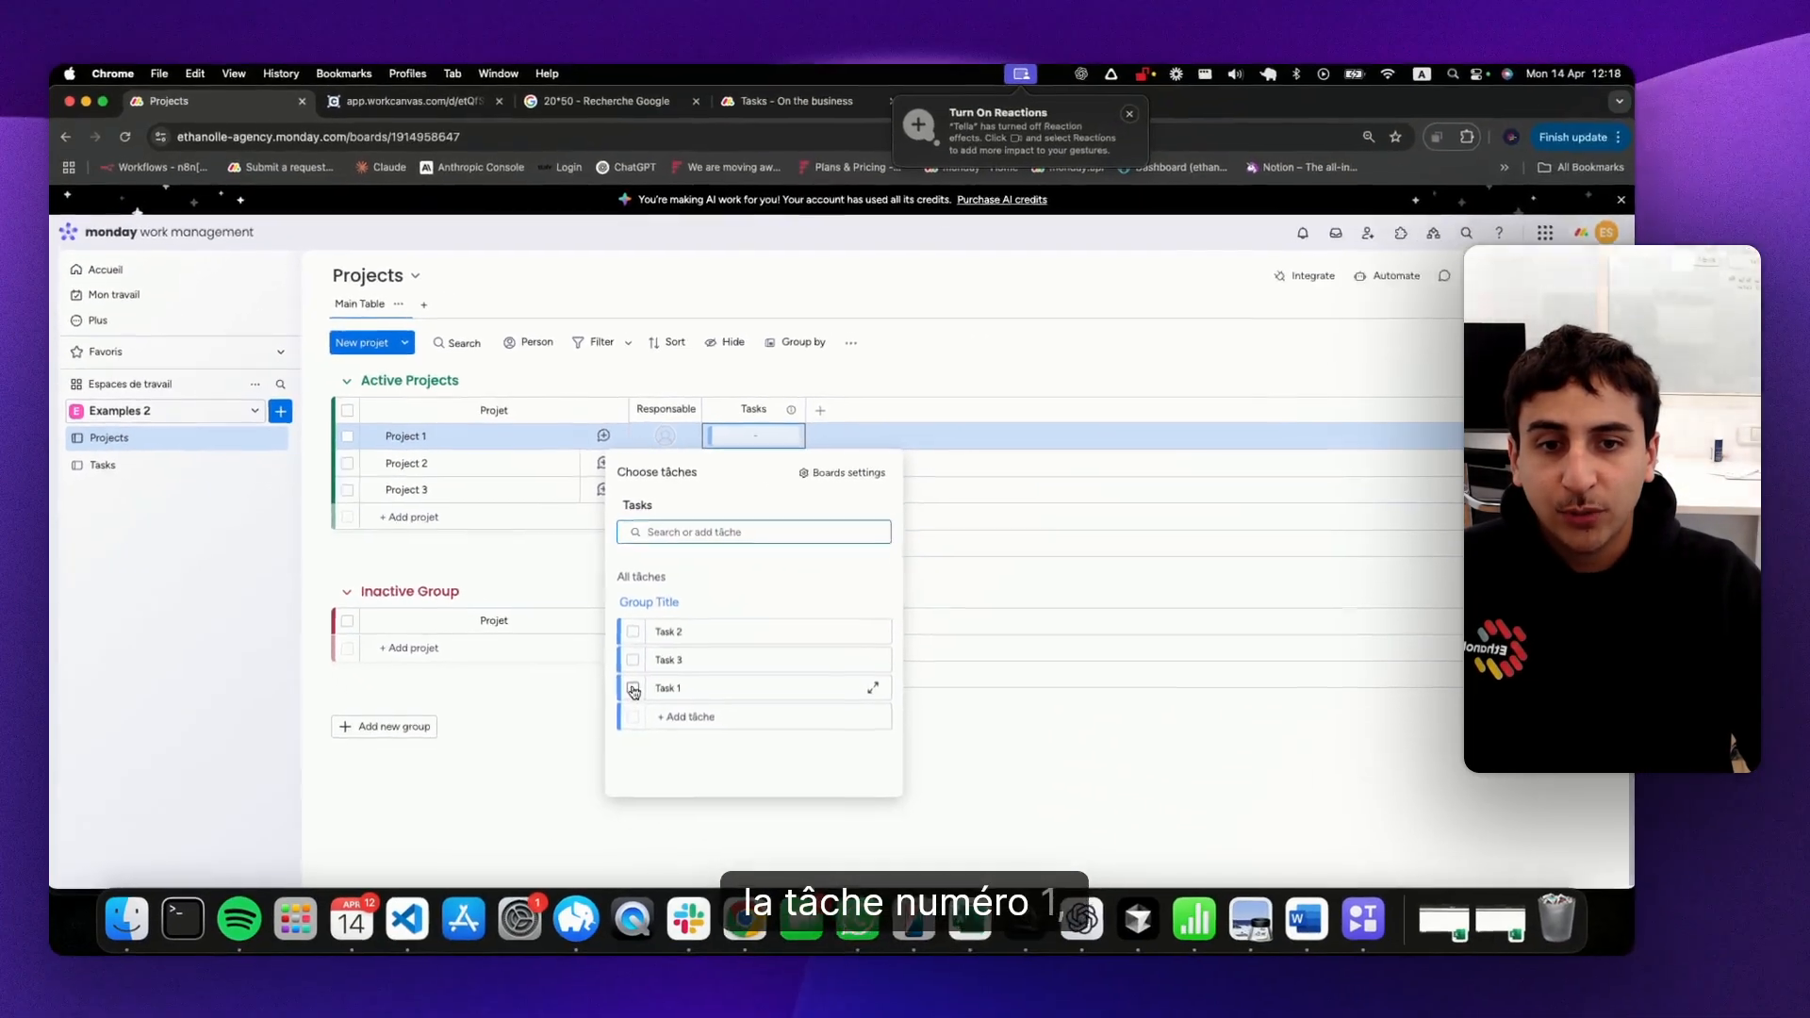
click(952, 806)
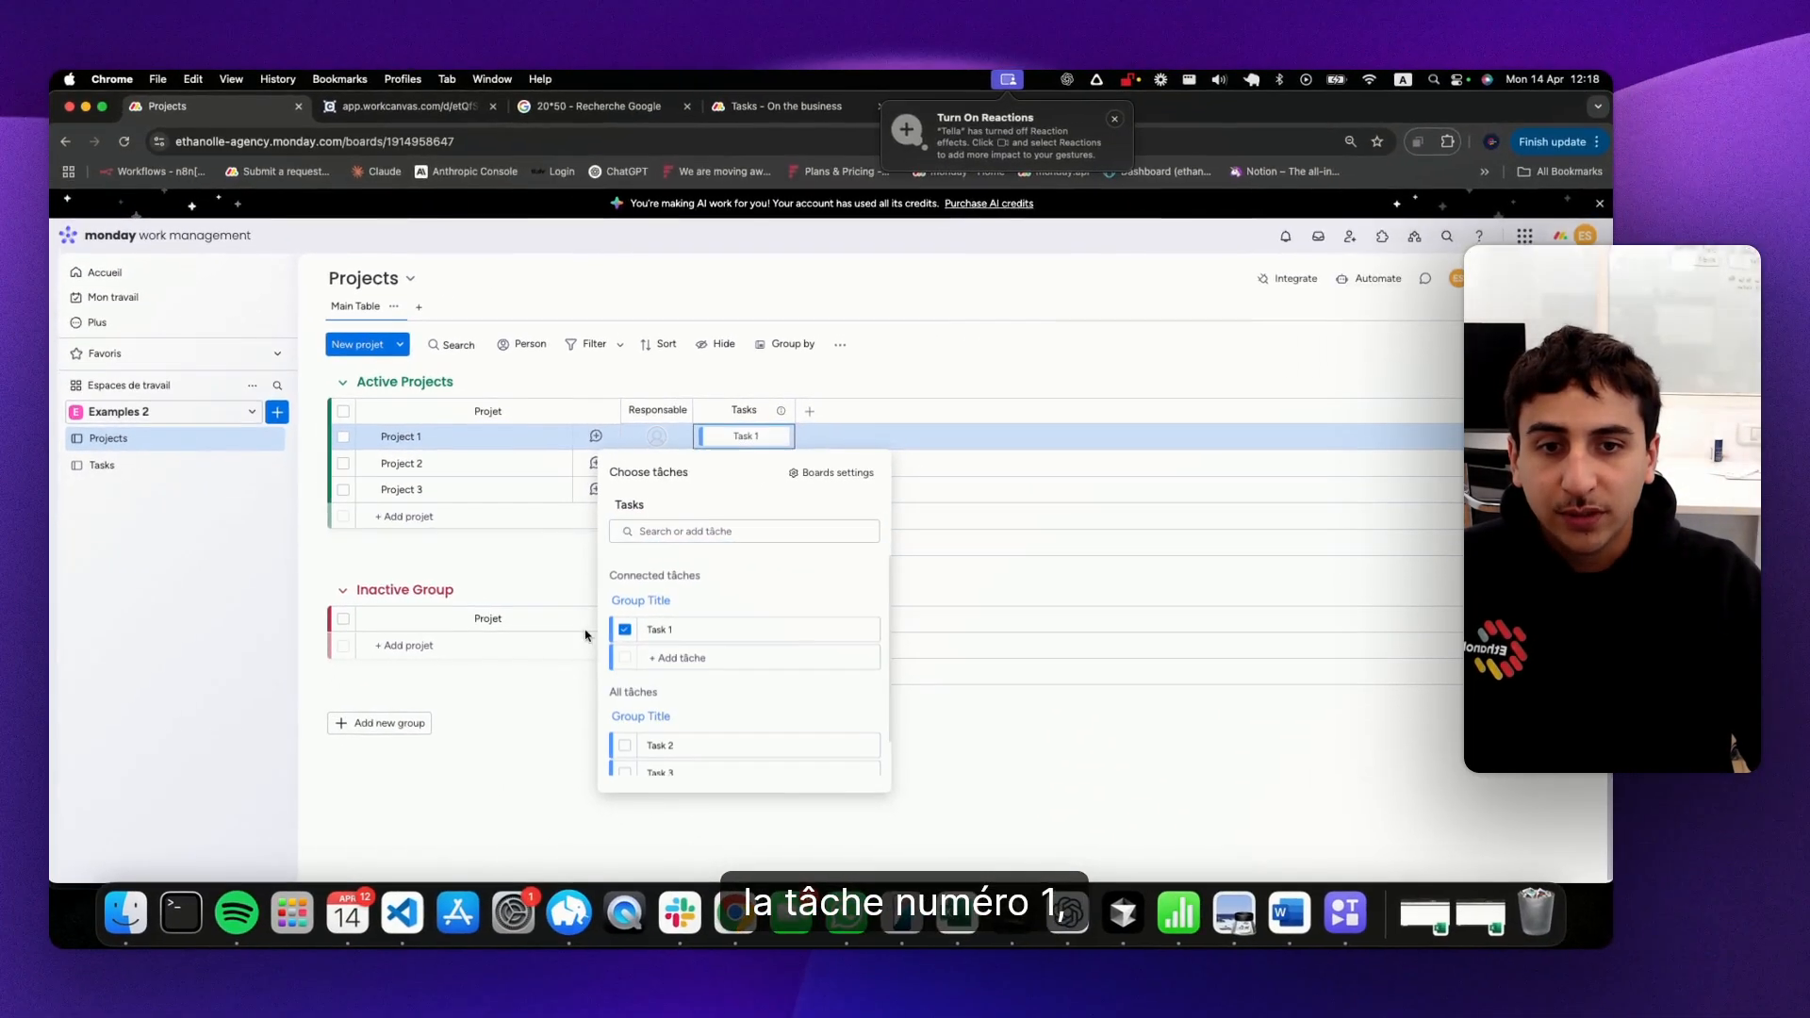
click(540, 559)
click(119, 468)
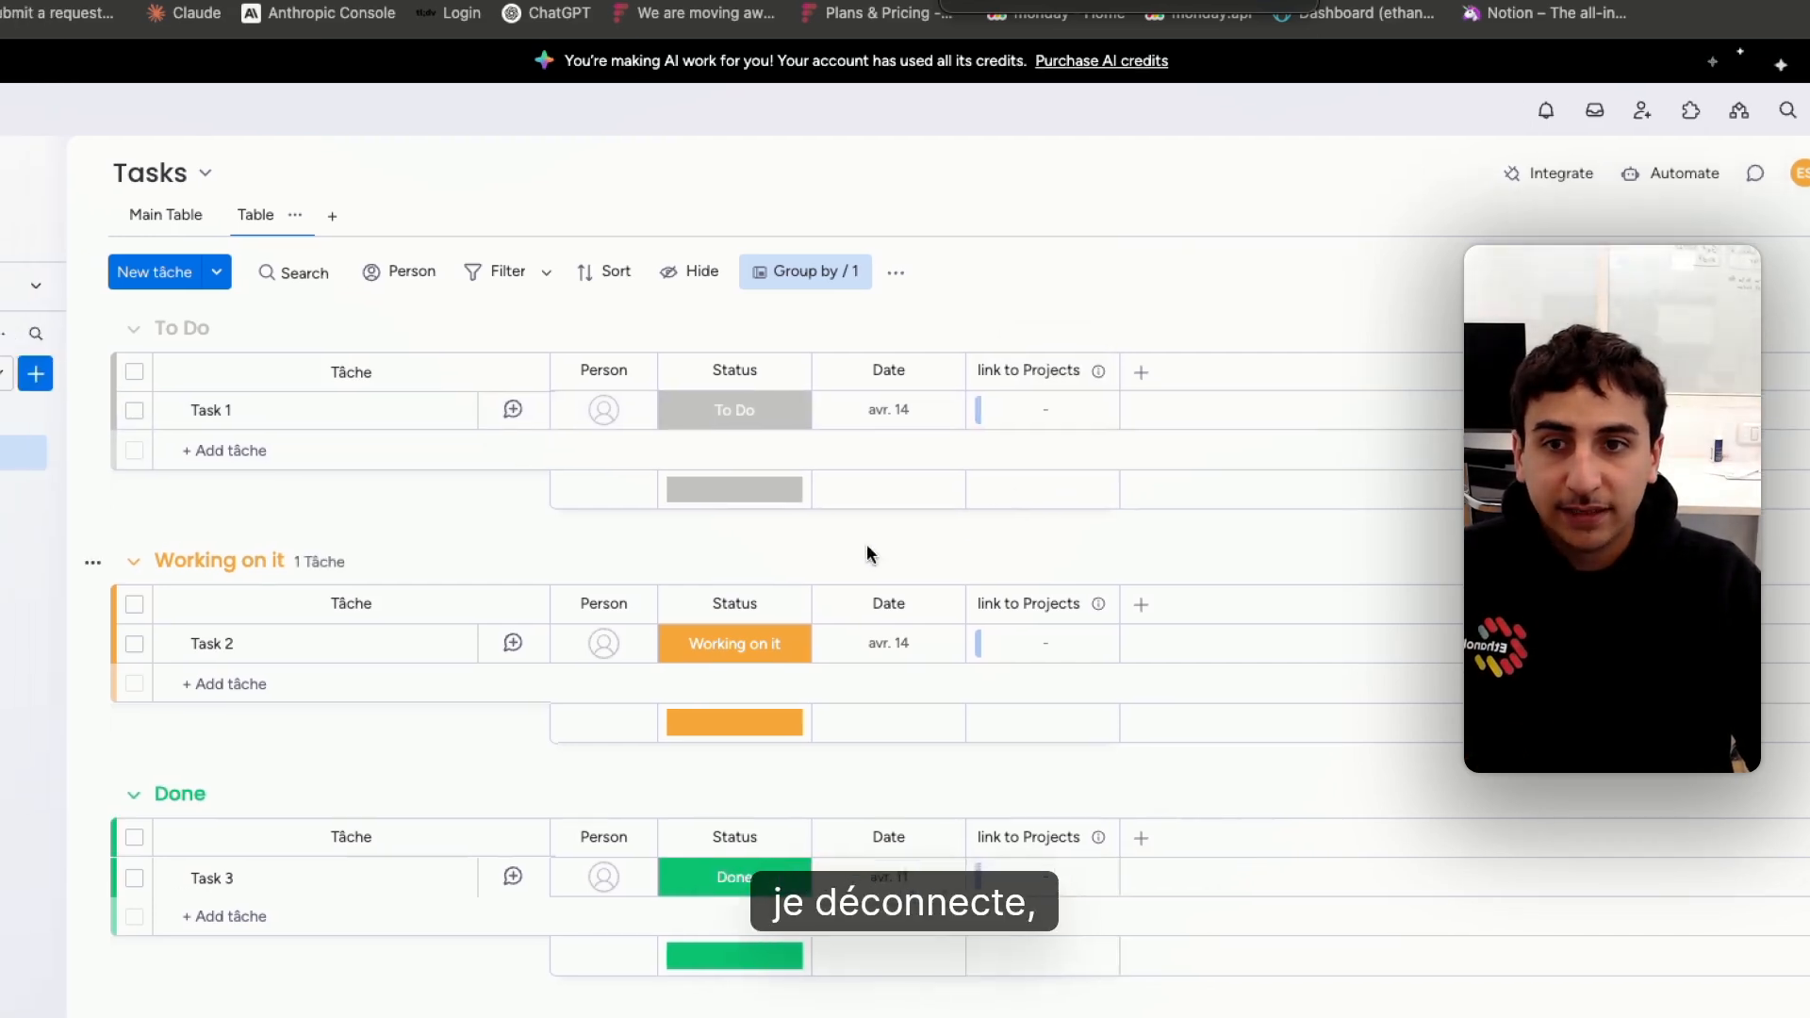
click(151, 430)
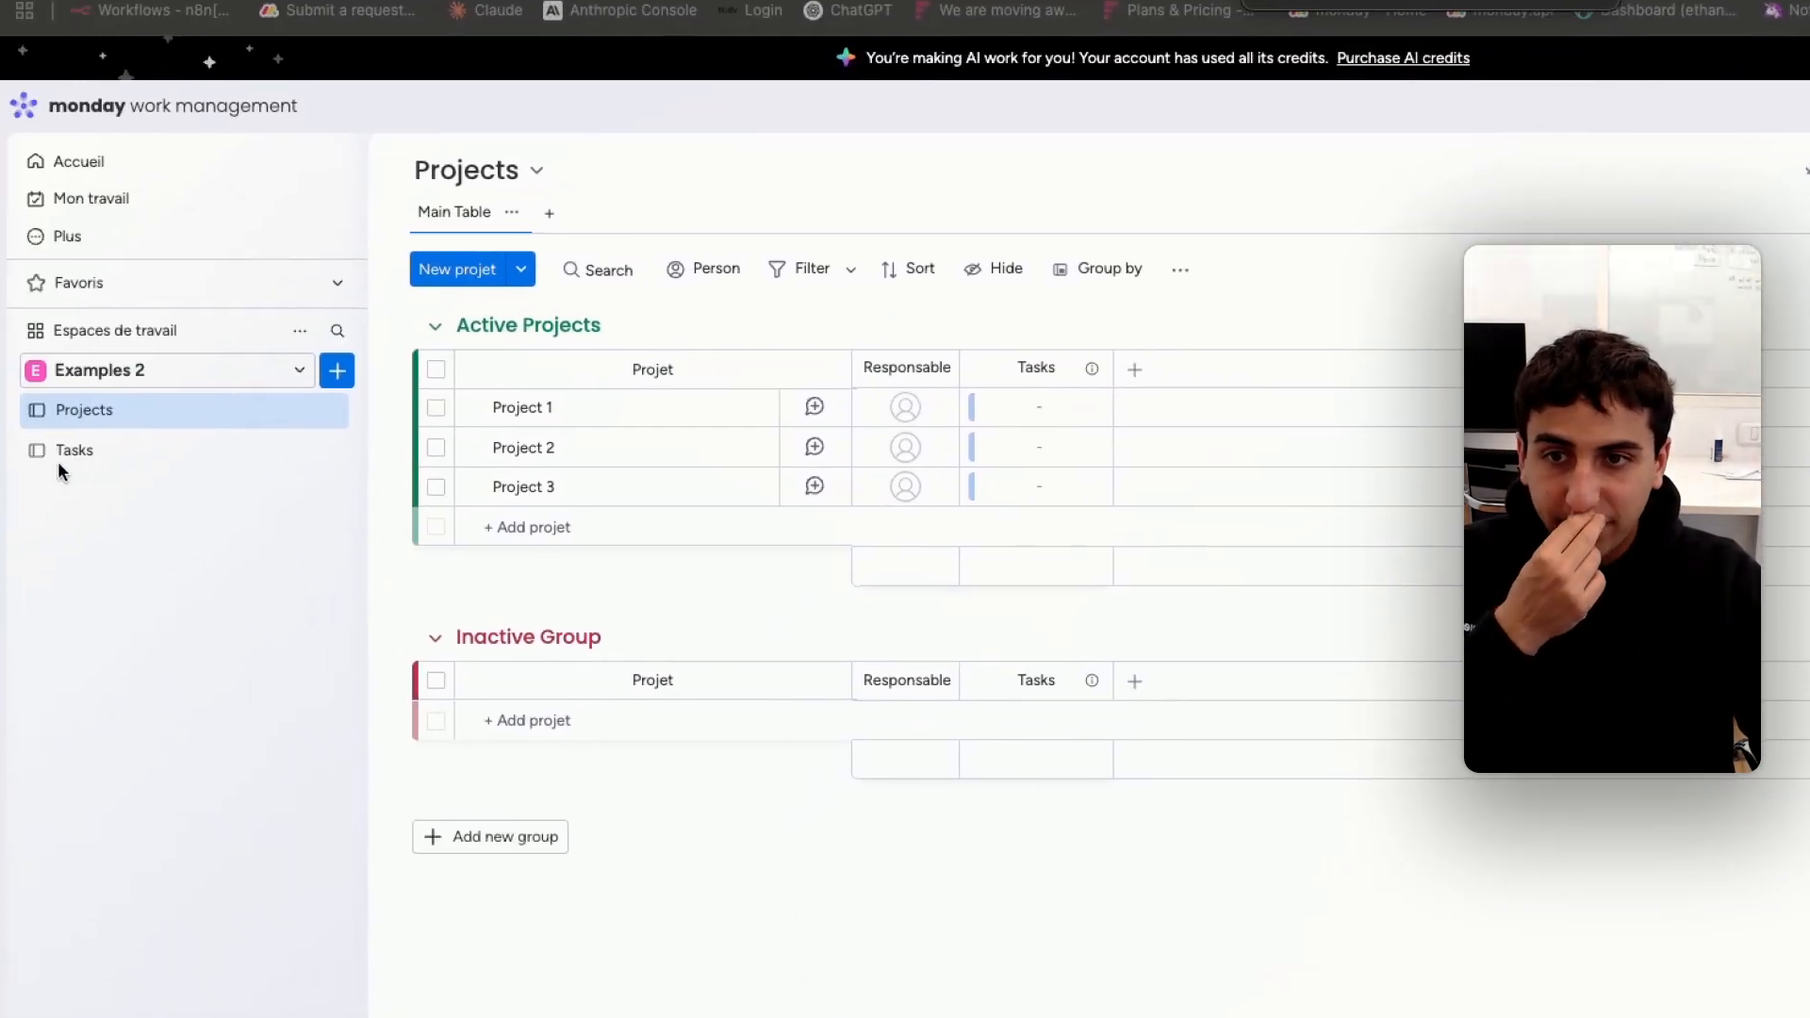
- On the Tasks board, try linking Project 1 to Task 1 and search the linkable projects for "Proj"
click(90, 448)
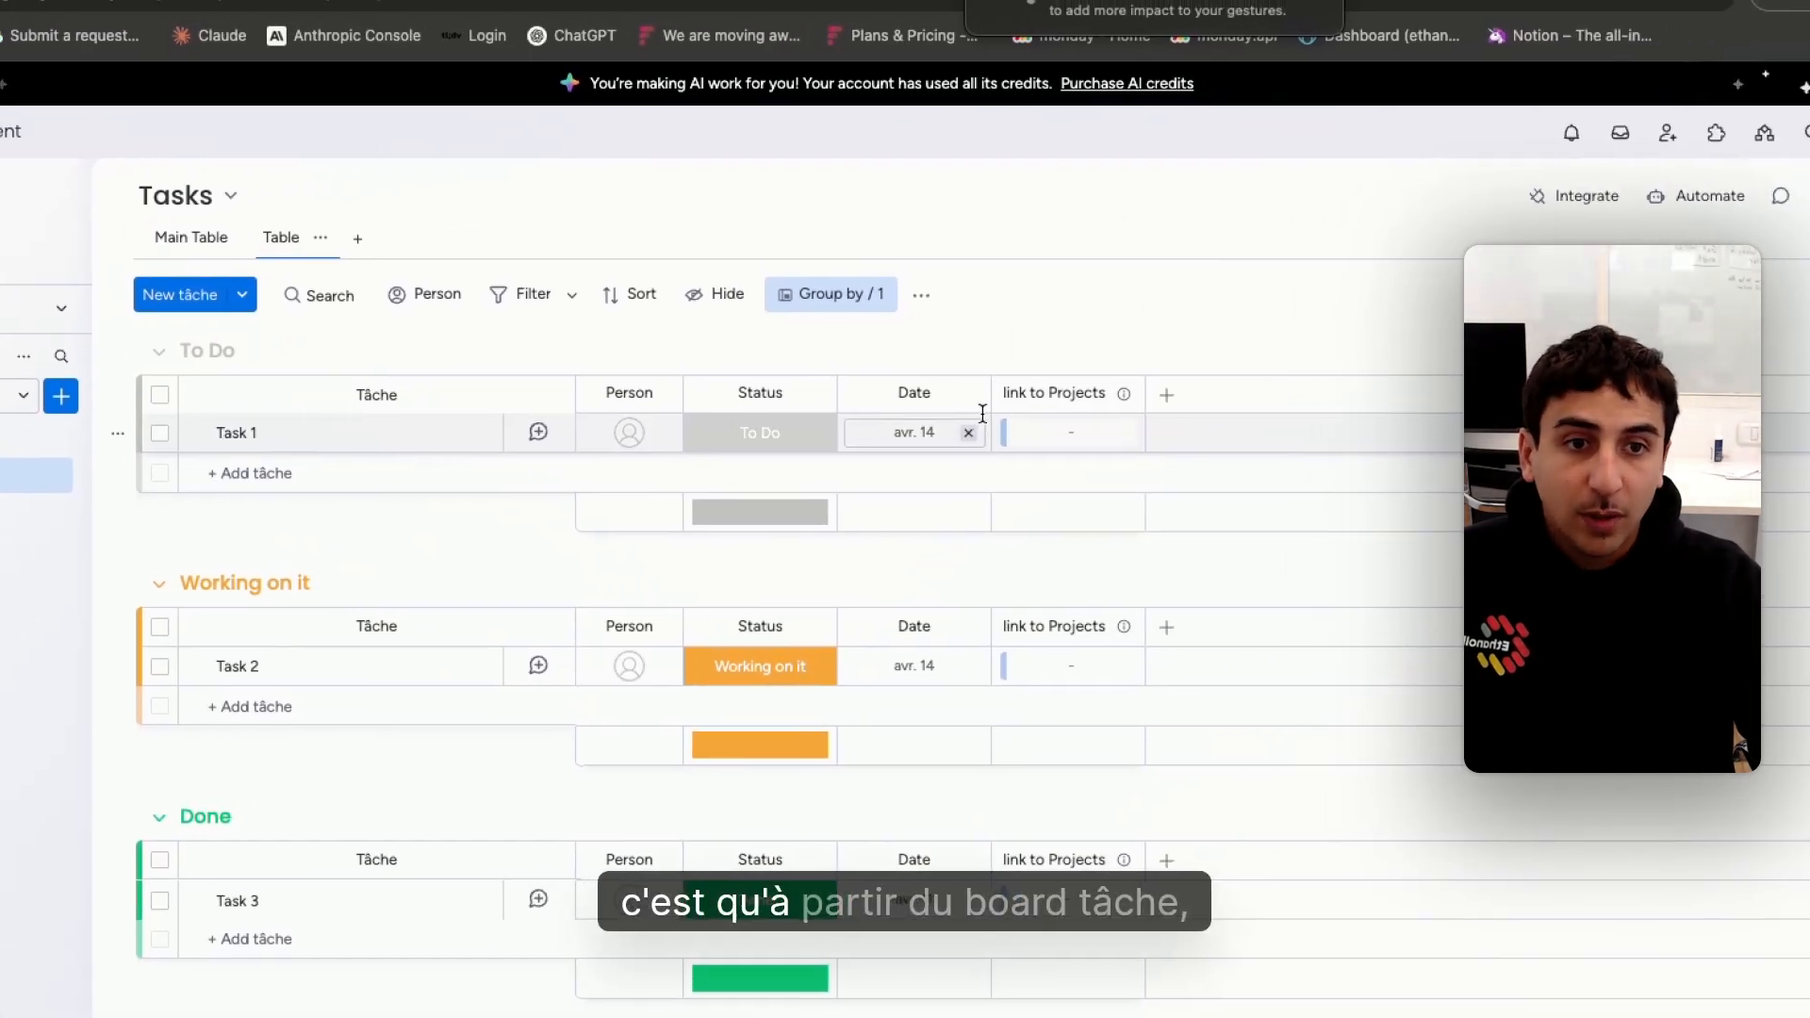
click(993, 434)
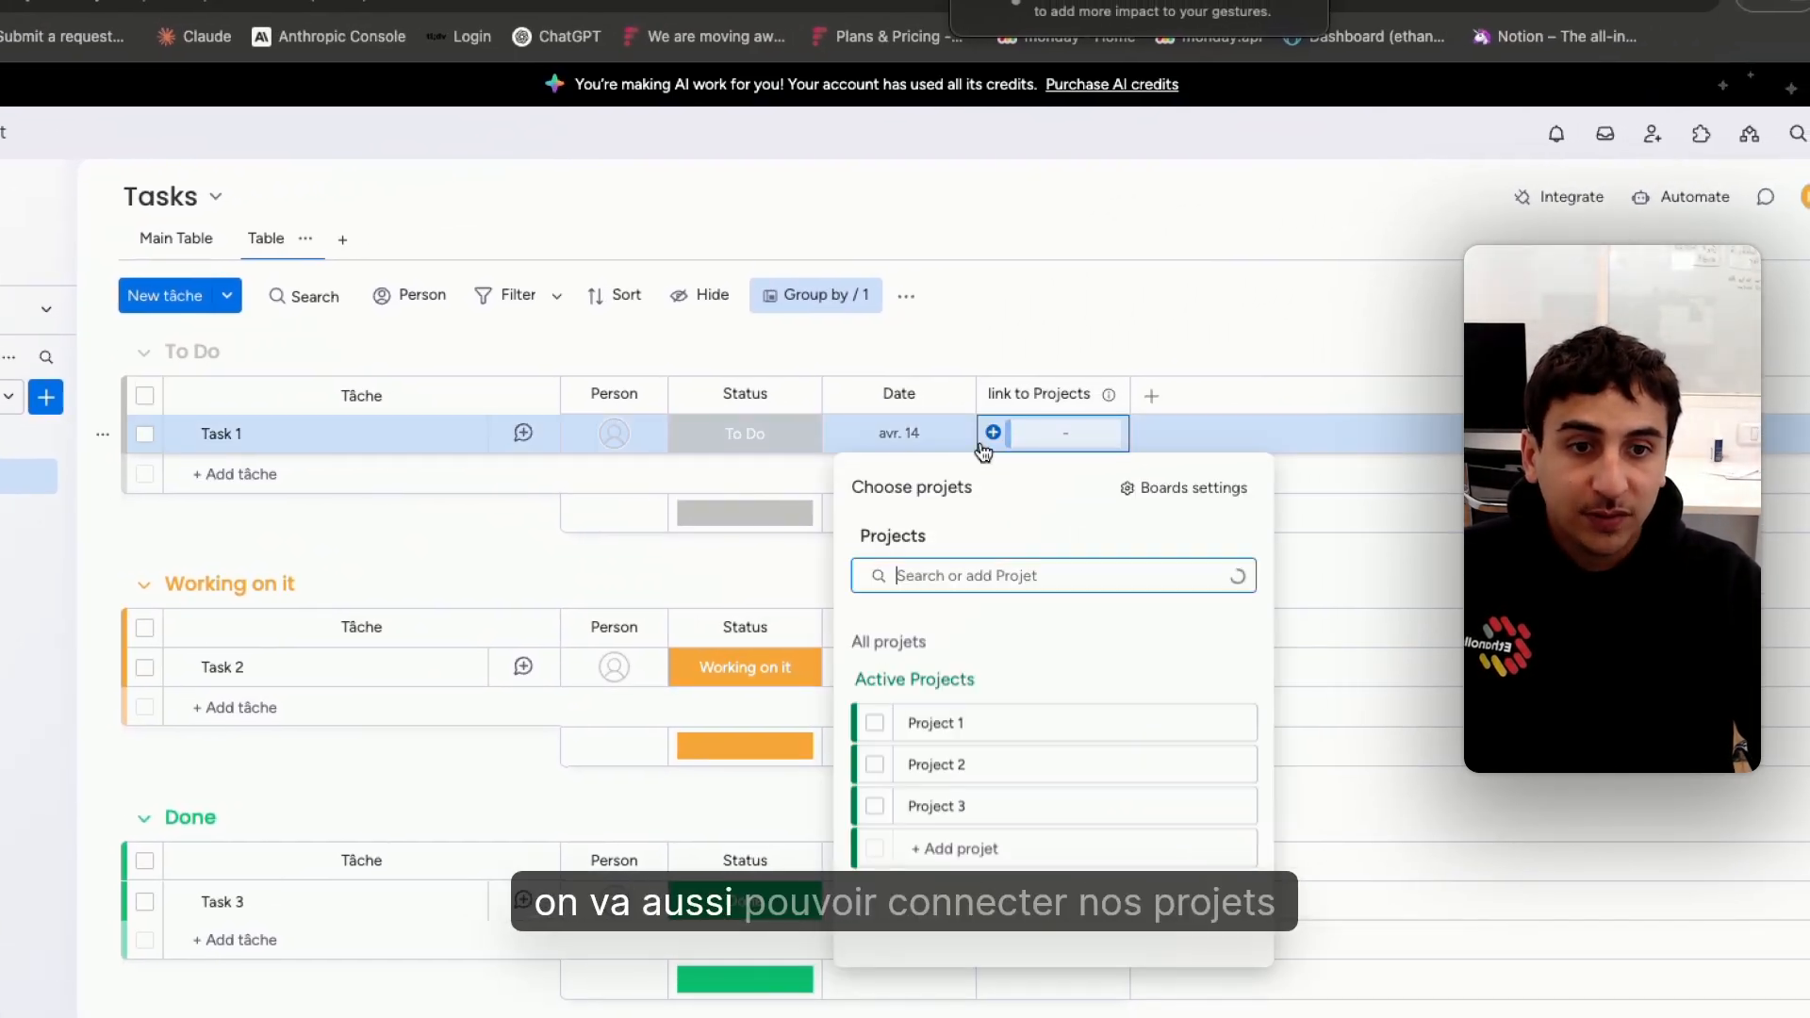
click(874, 724)
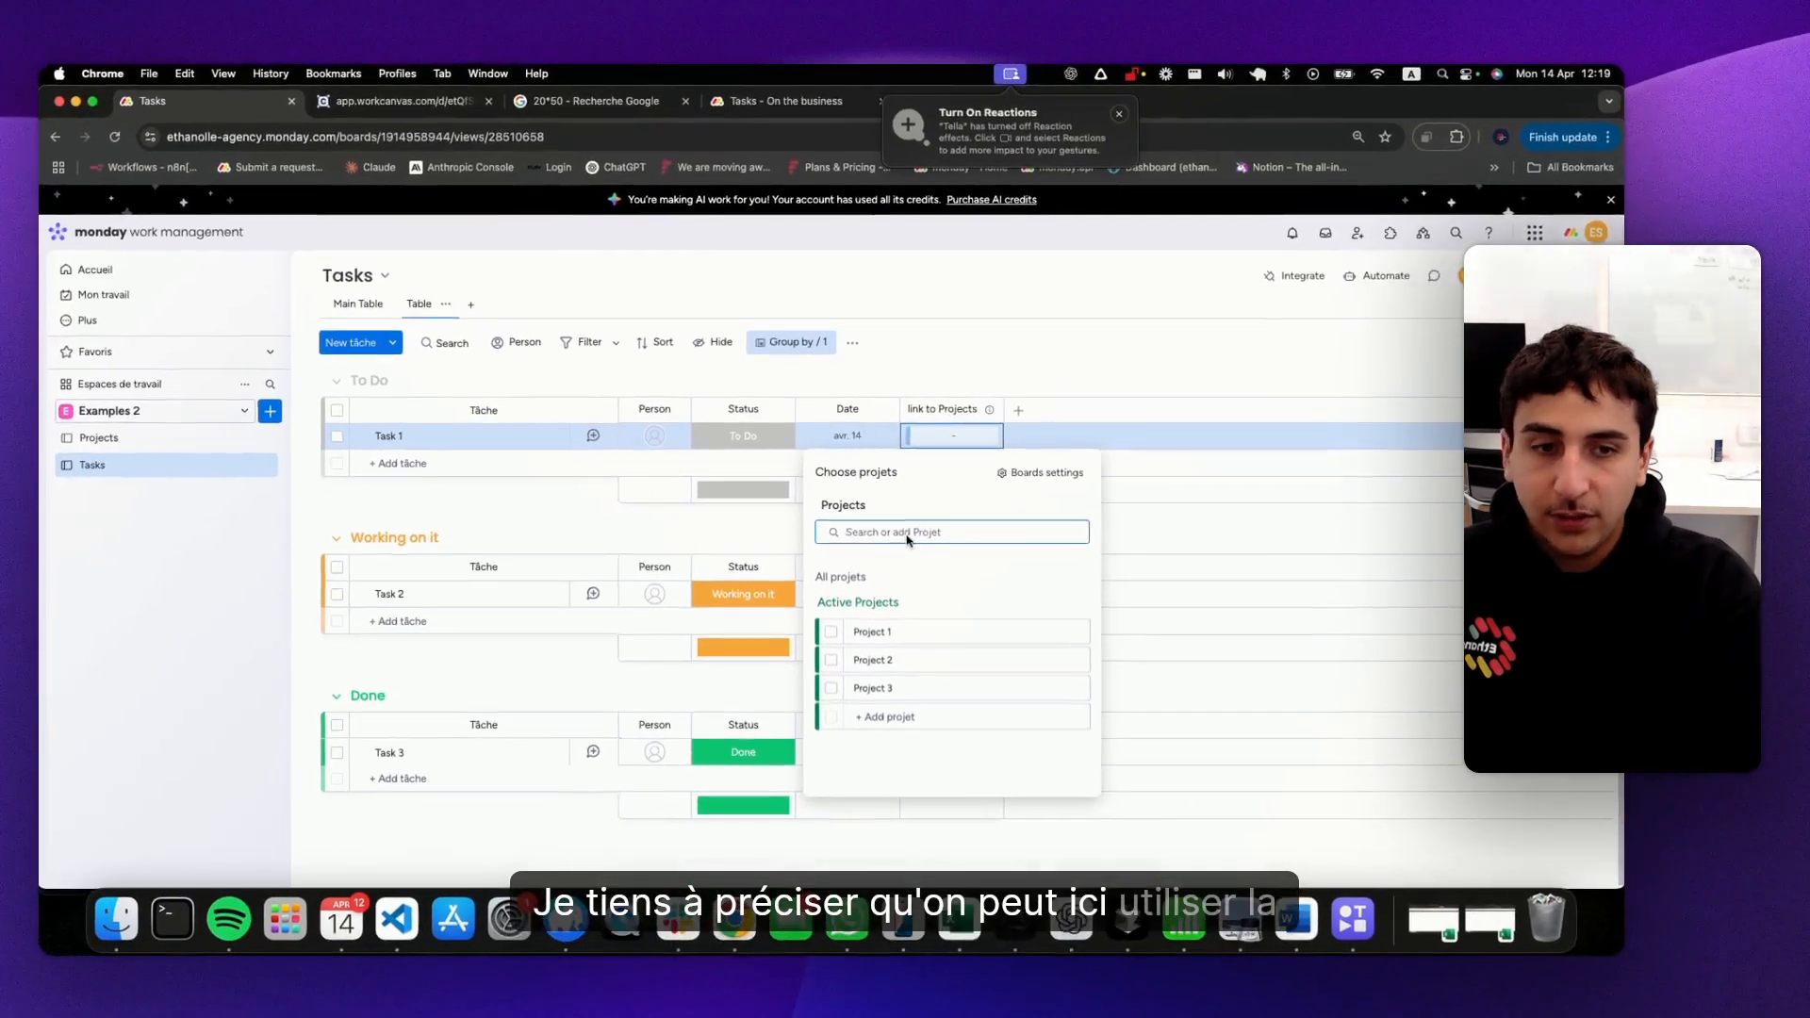
text(Proj)
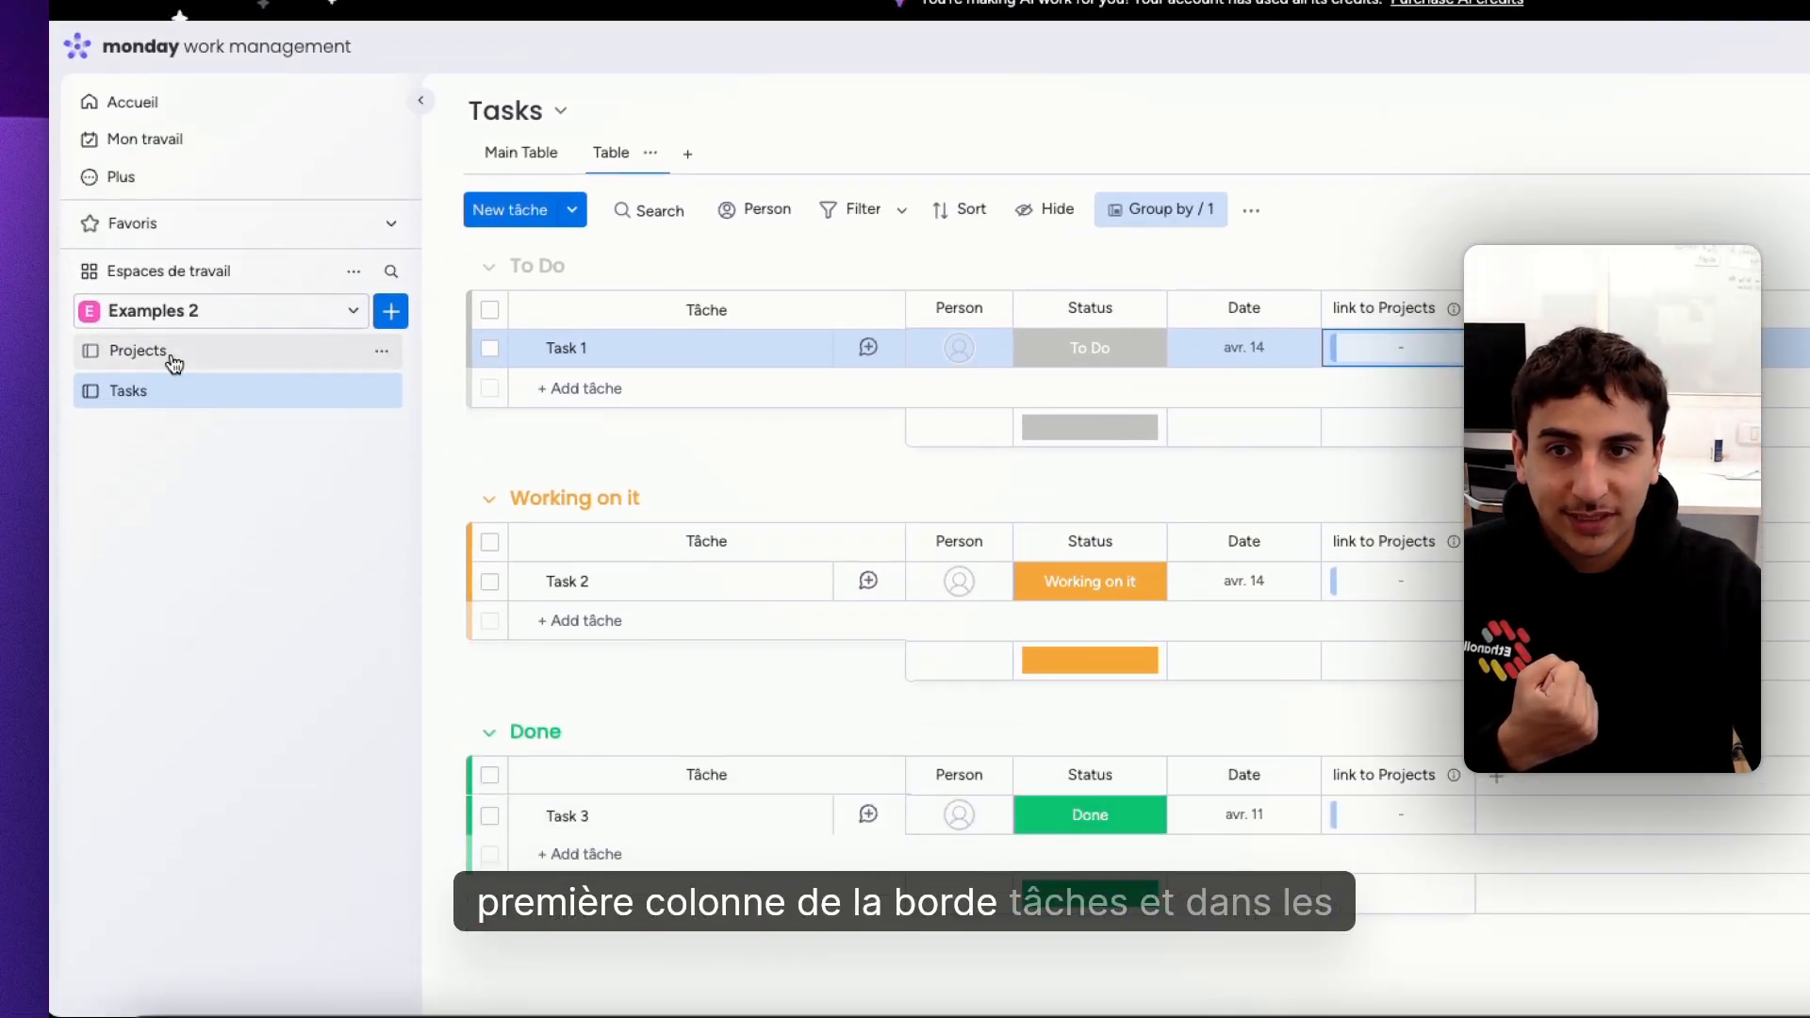
- Compare the projects that can be linked to Task 1 with the tasks that can be linked to Project 1
click(172, 358)
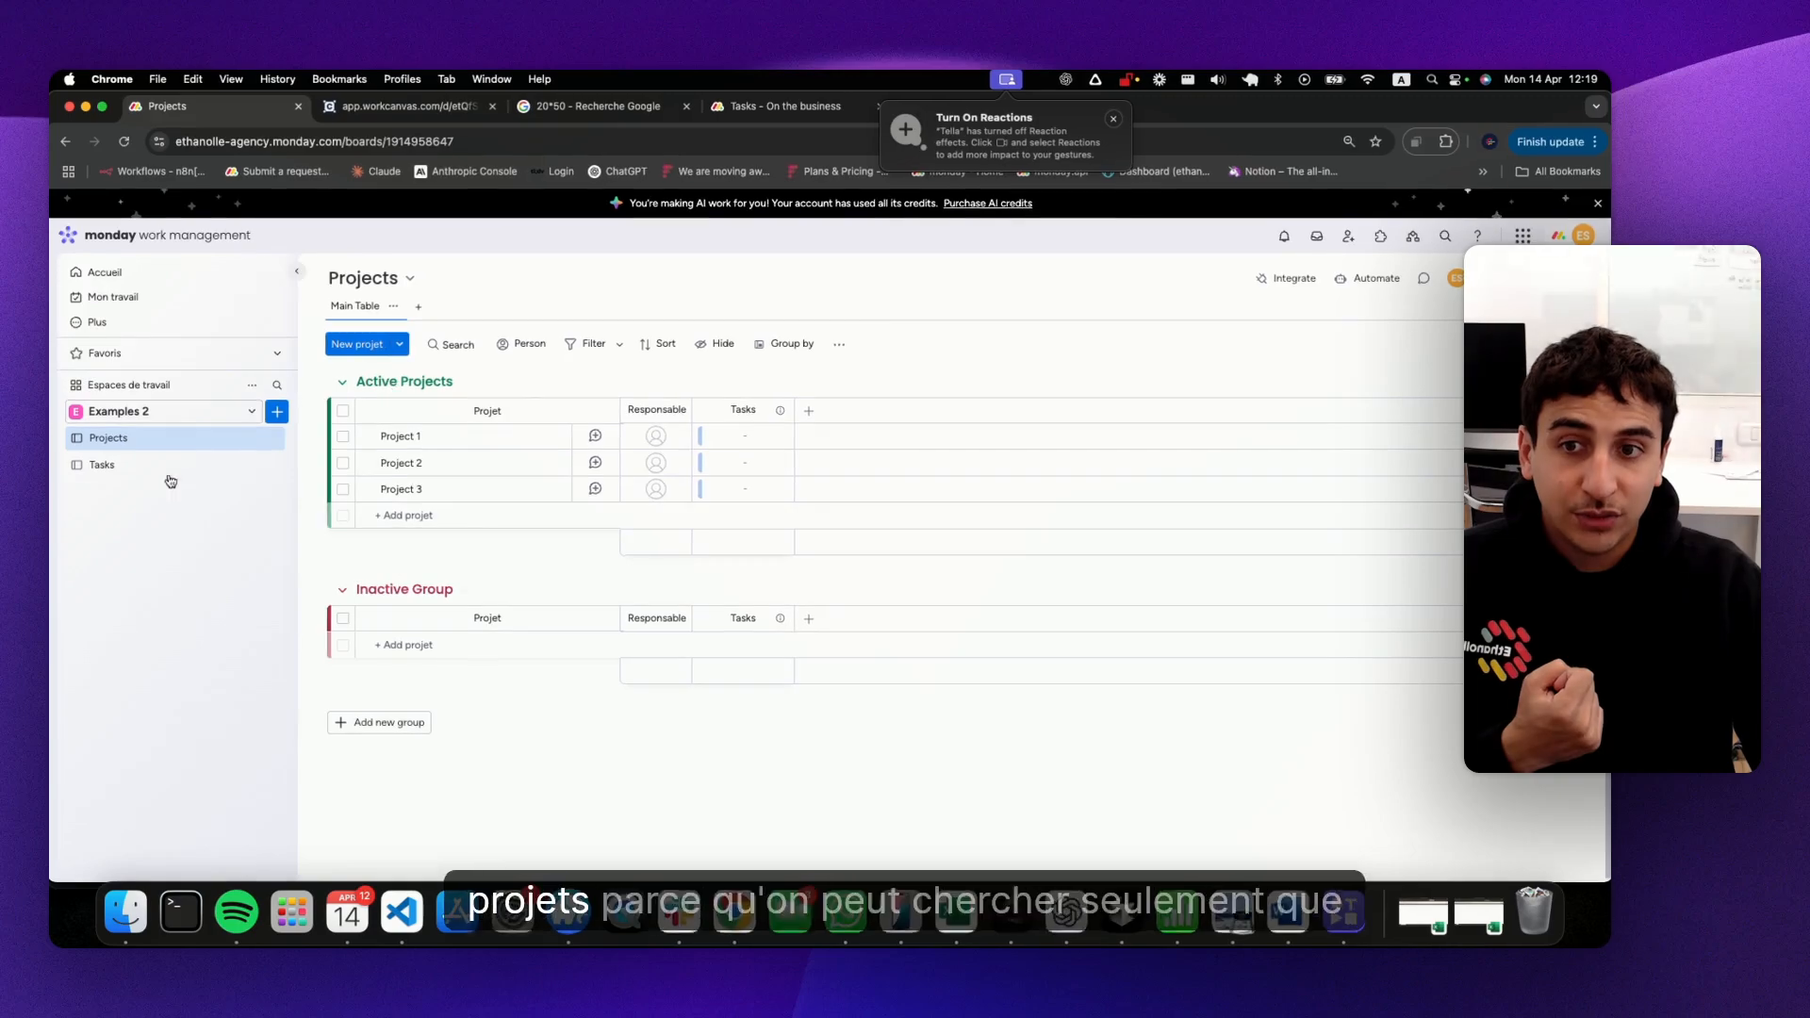
click(169, 476)
click(910, 444)
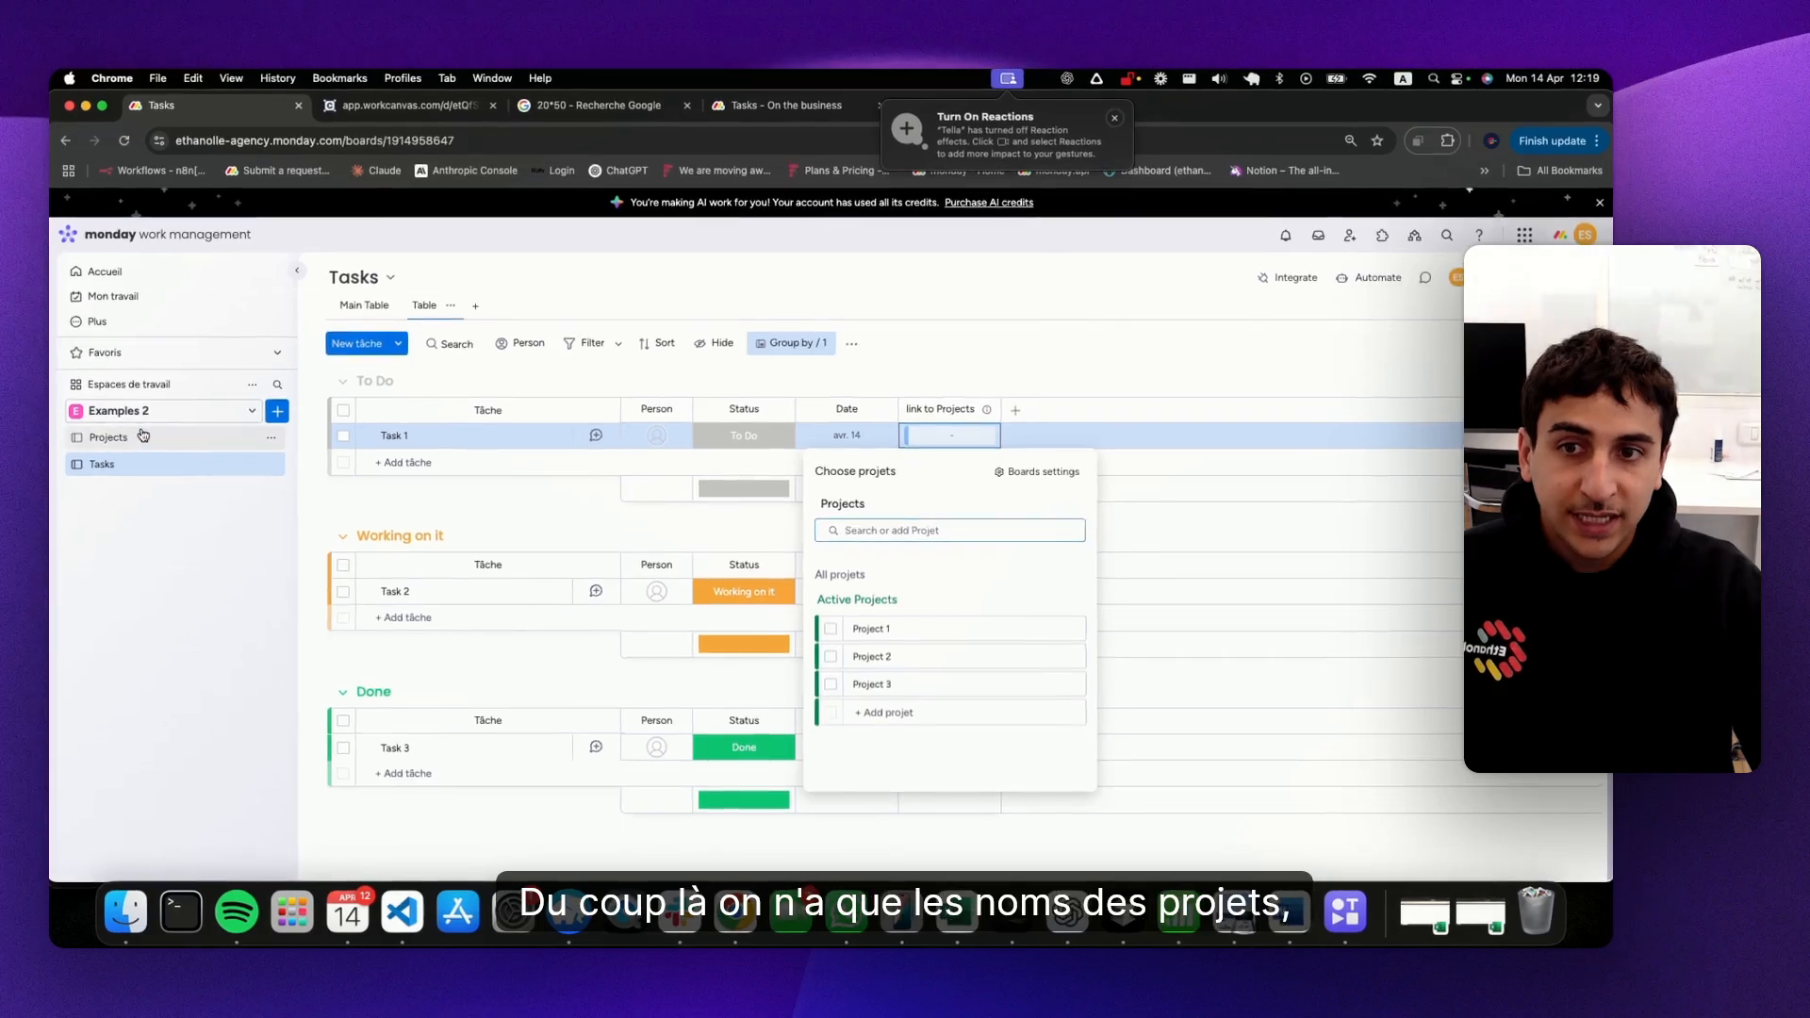
click(143, 436)
click(697, 437)
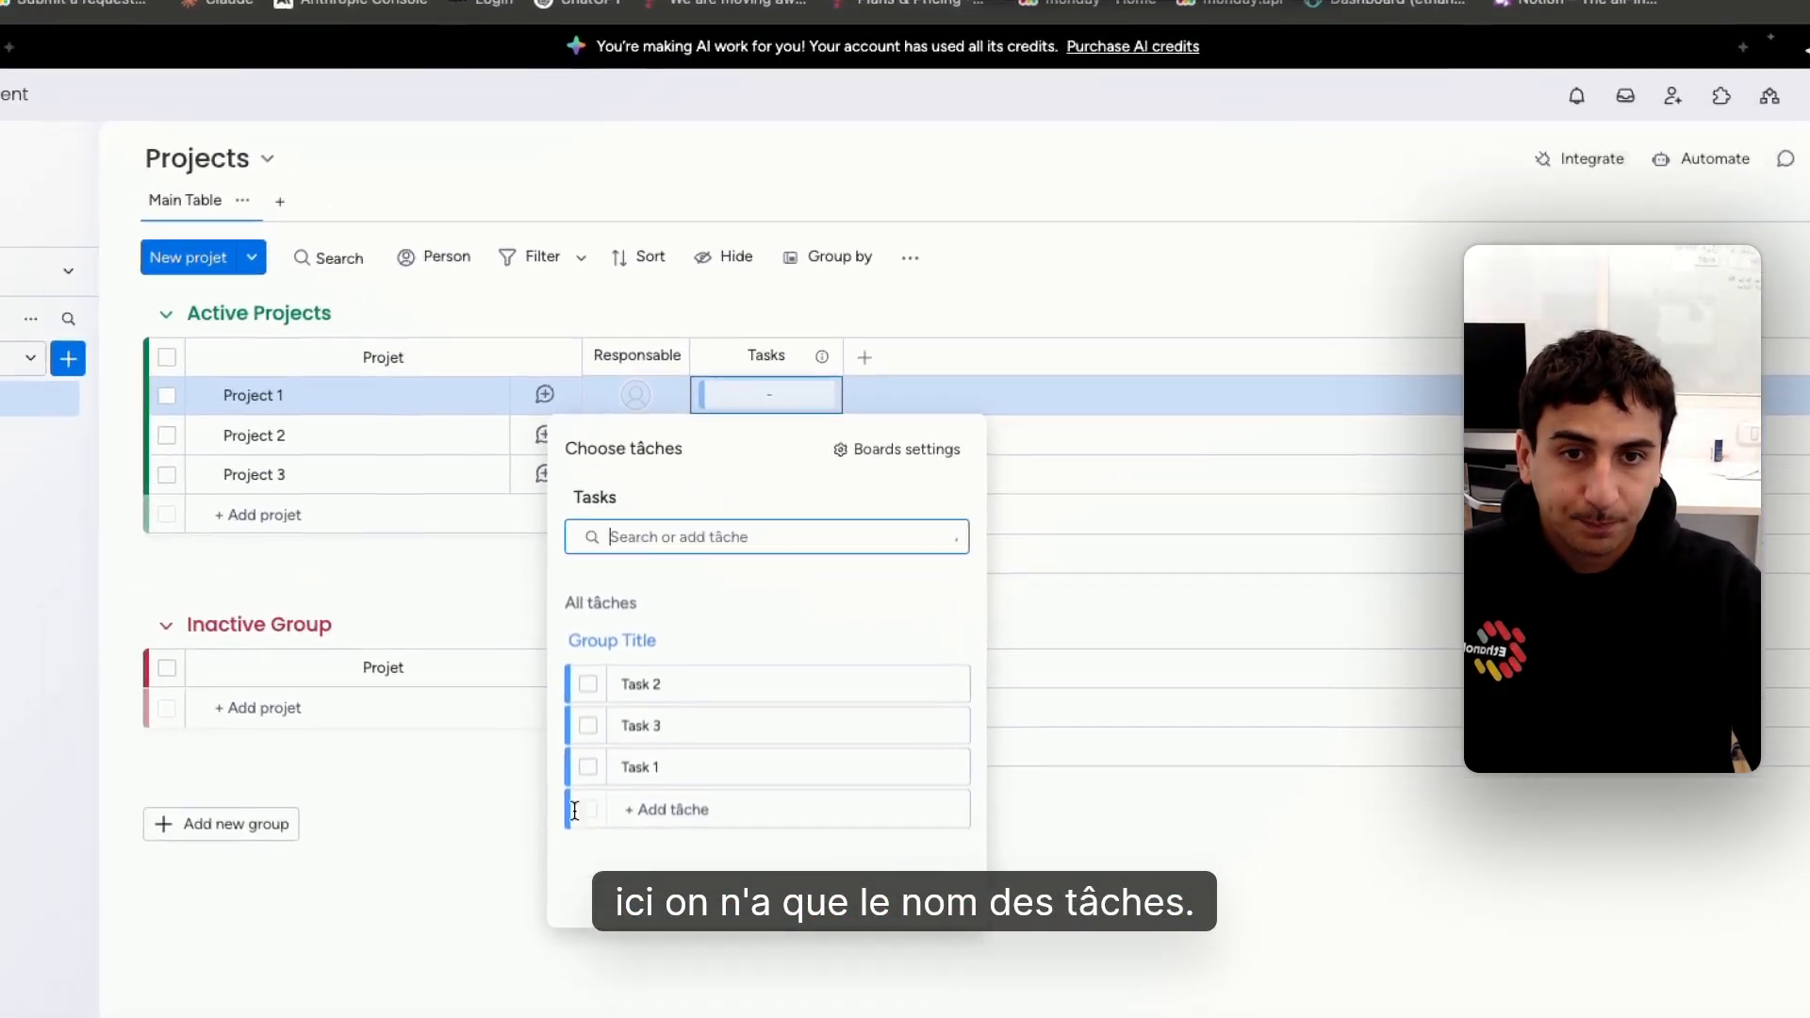
click(434, 766)
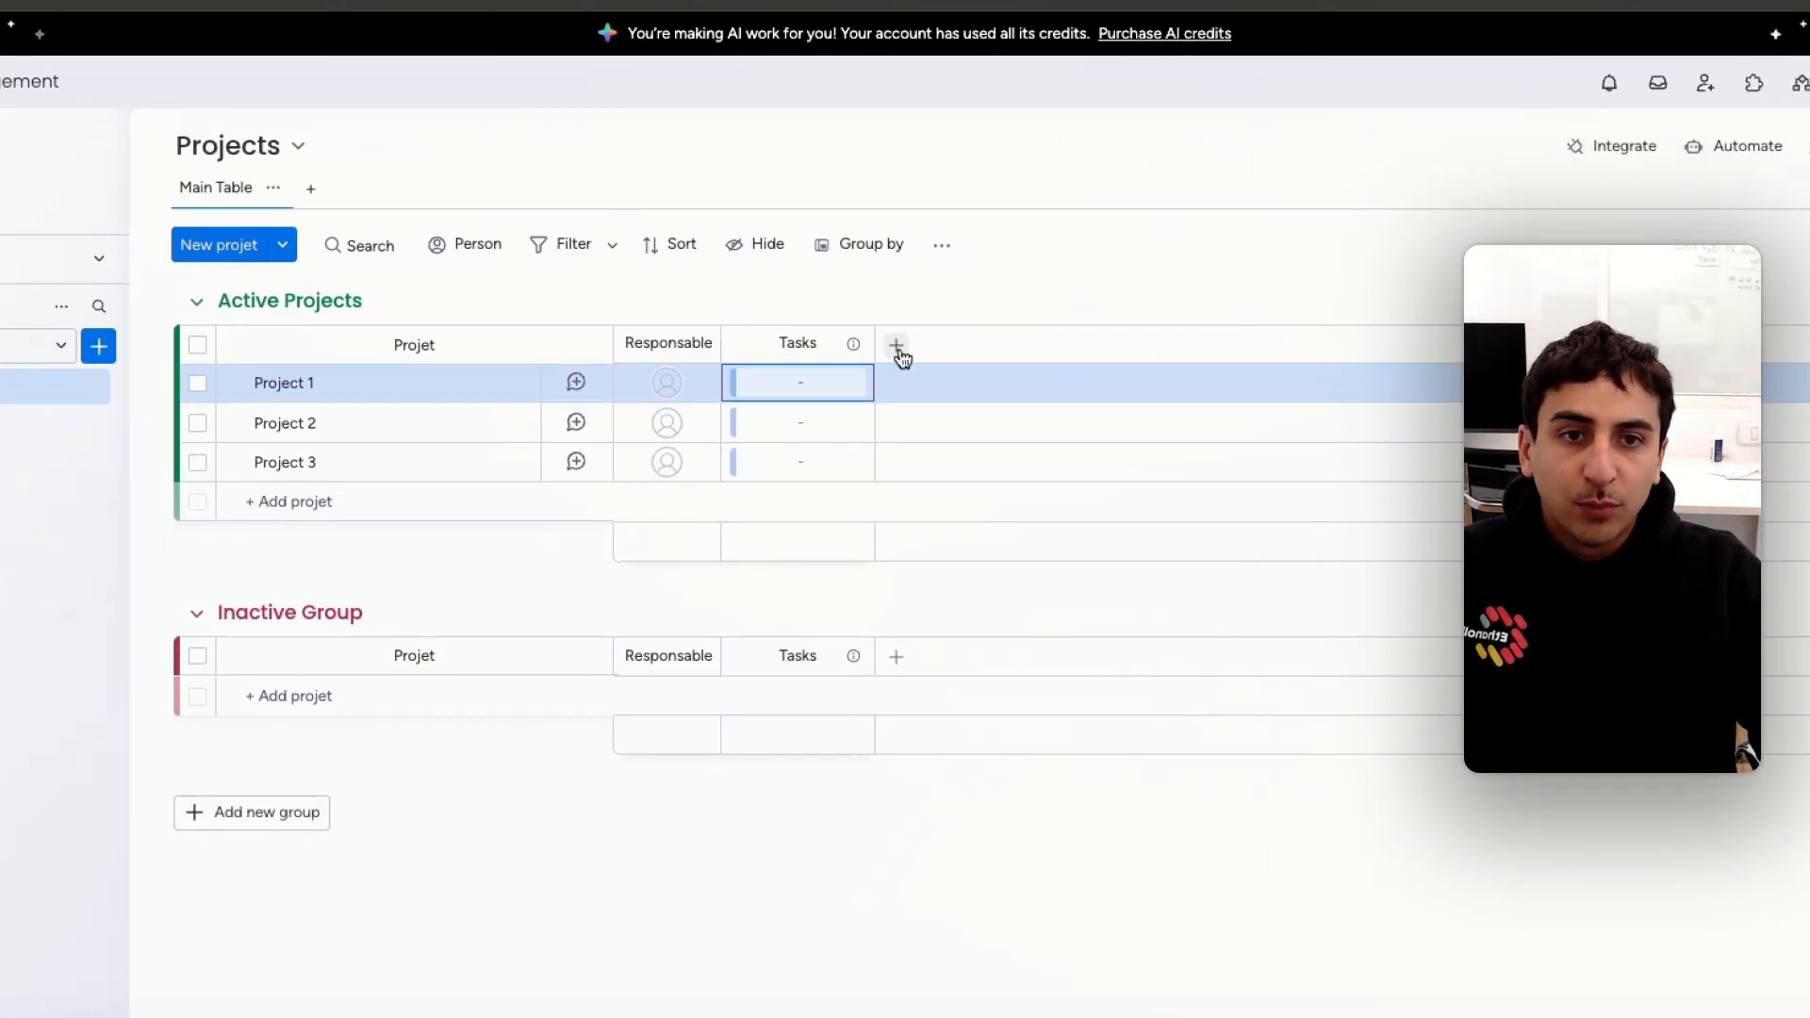
- Add a Mirror column to the Projects board showing the connected tasks' Status, and view the Status column on the Tasks board
click(1188, 468)
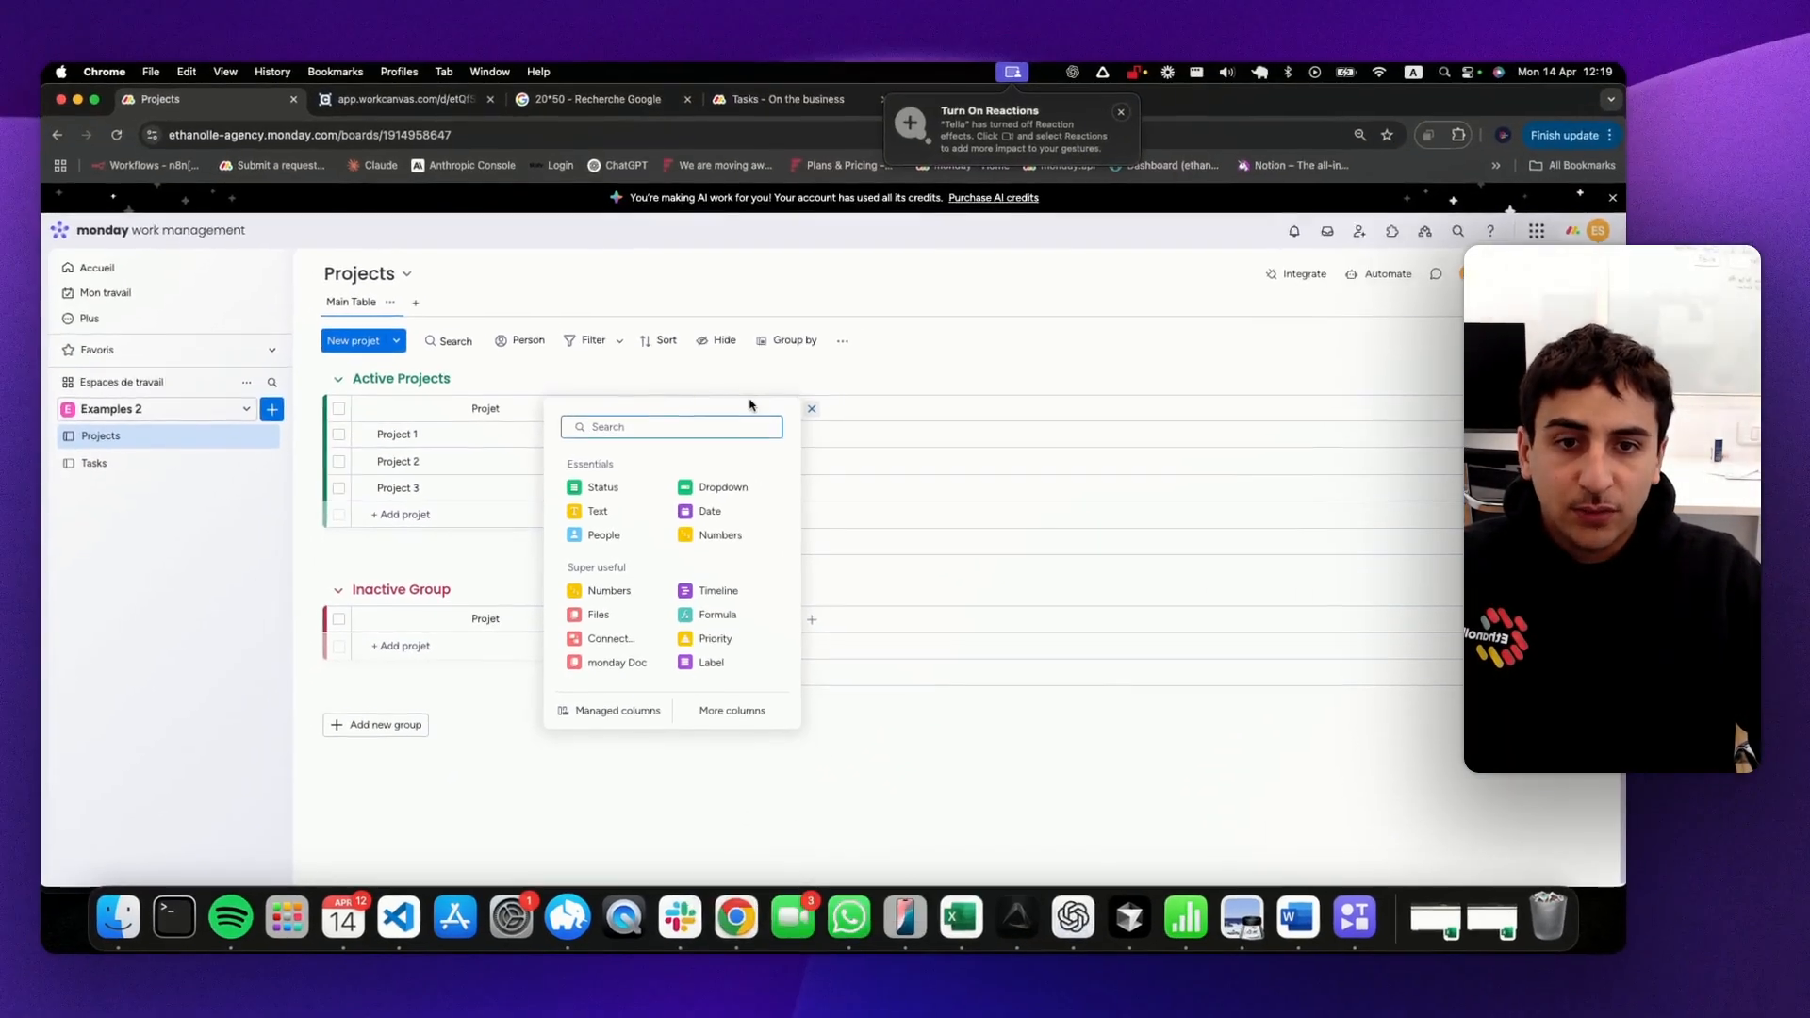
text(mir)
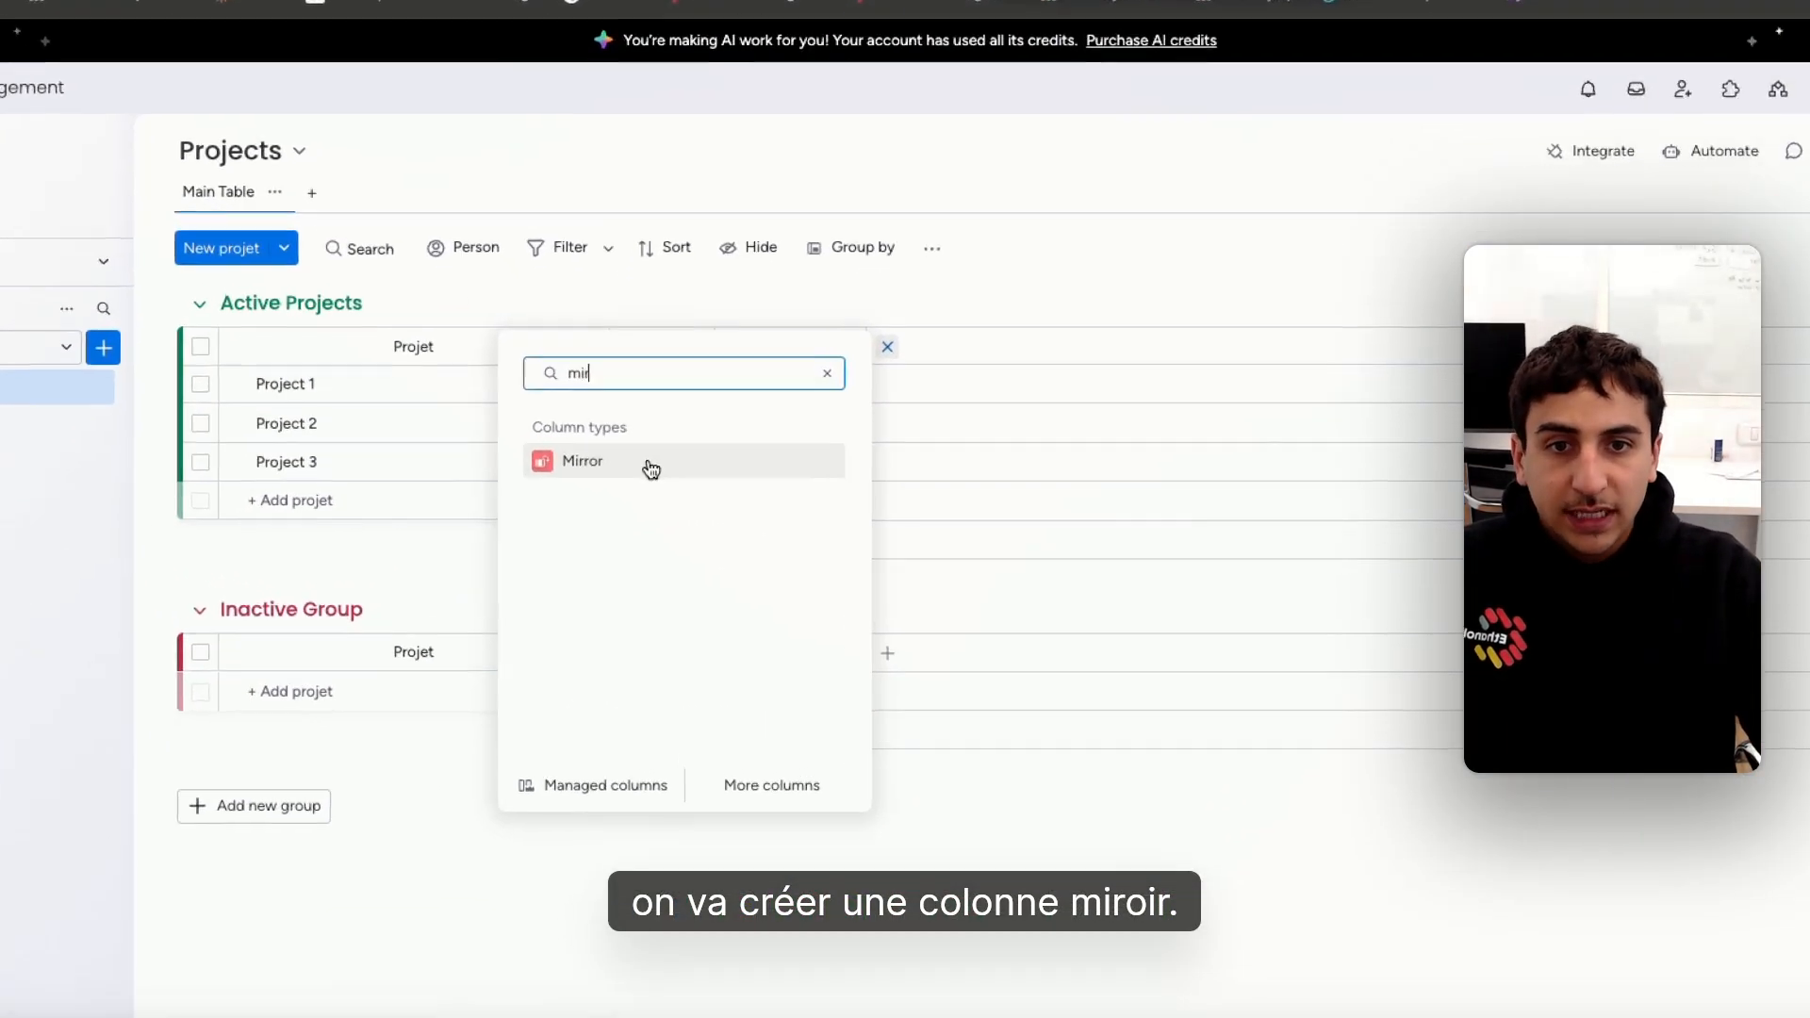
click(602, 488)
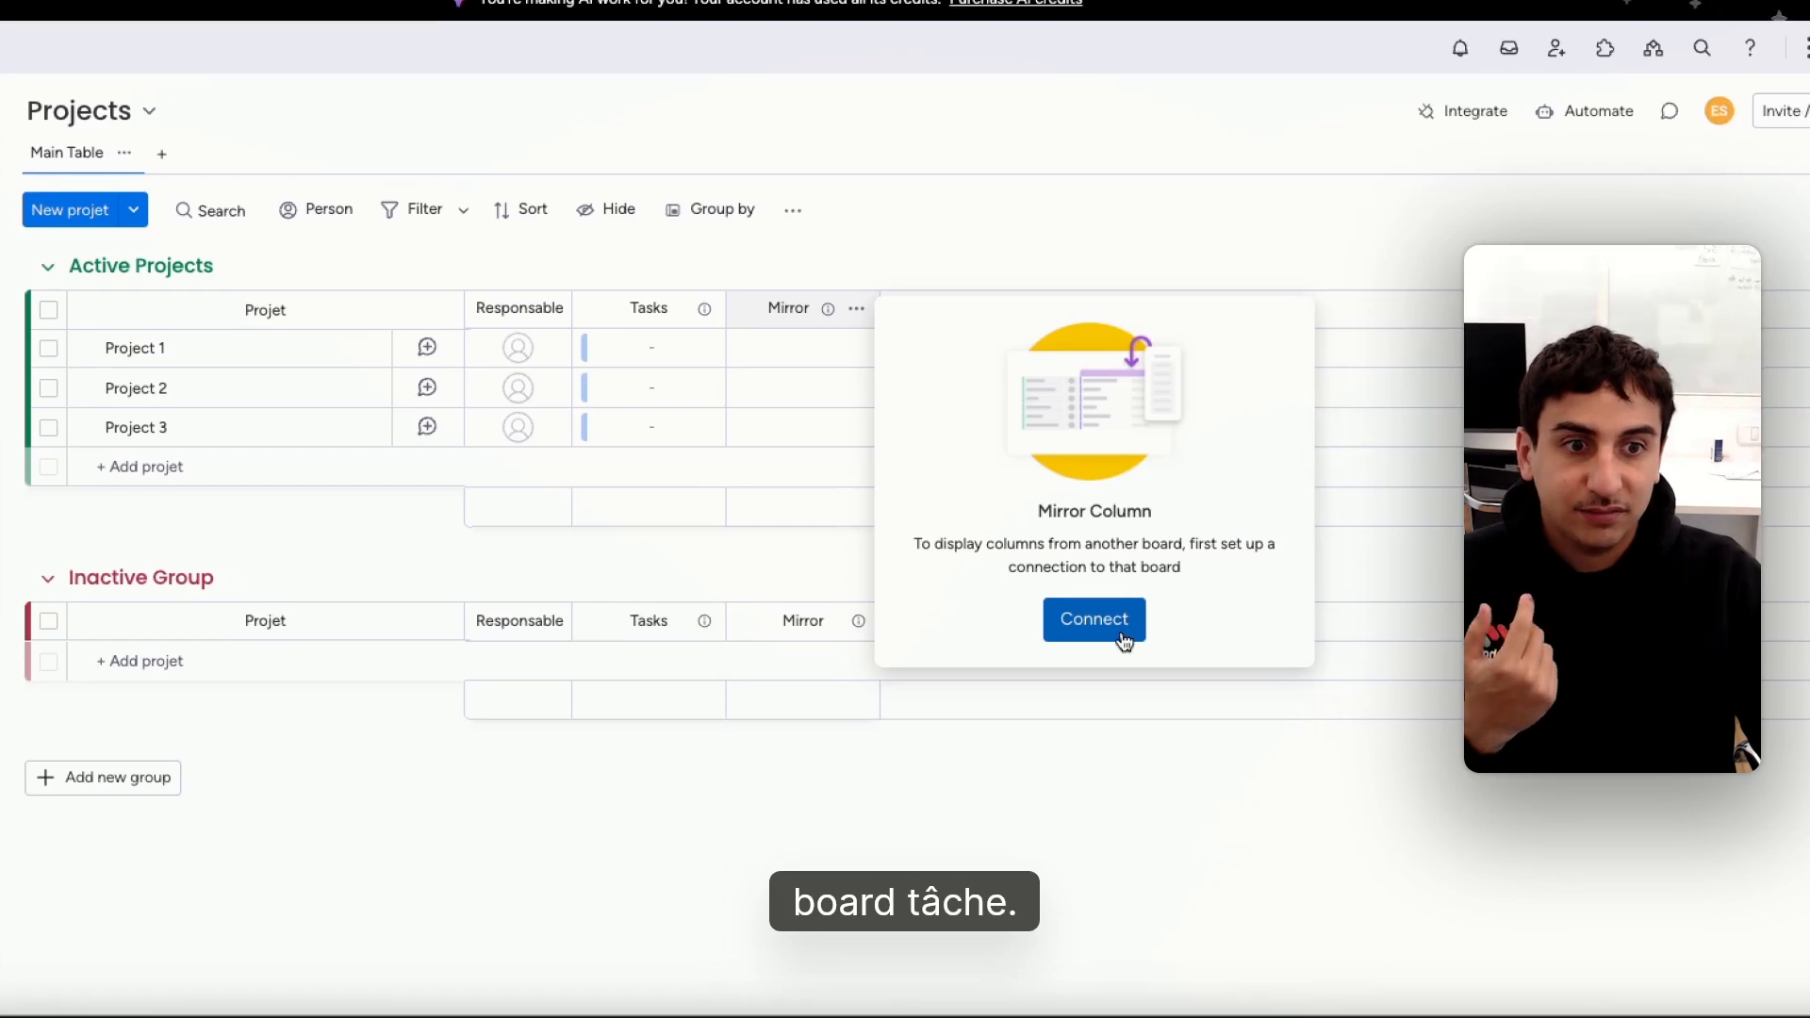
click(1446, 670)
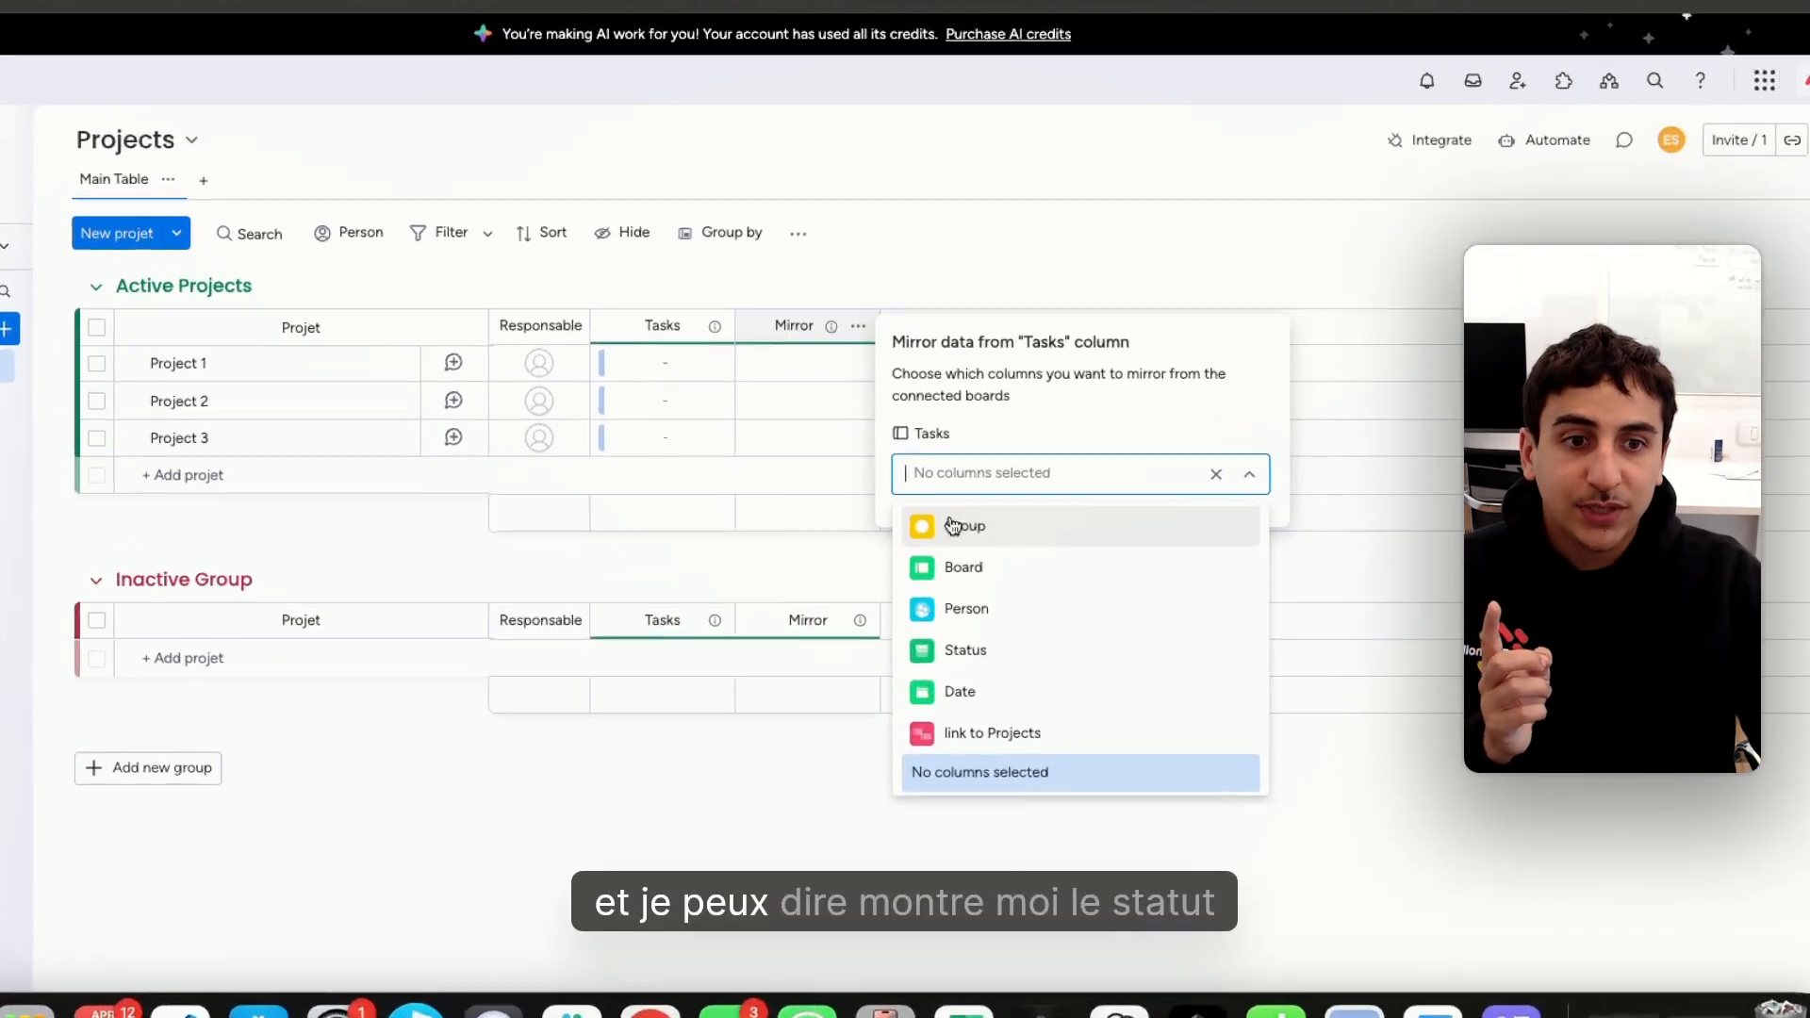
click(955, 639)
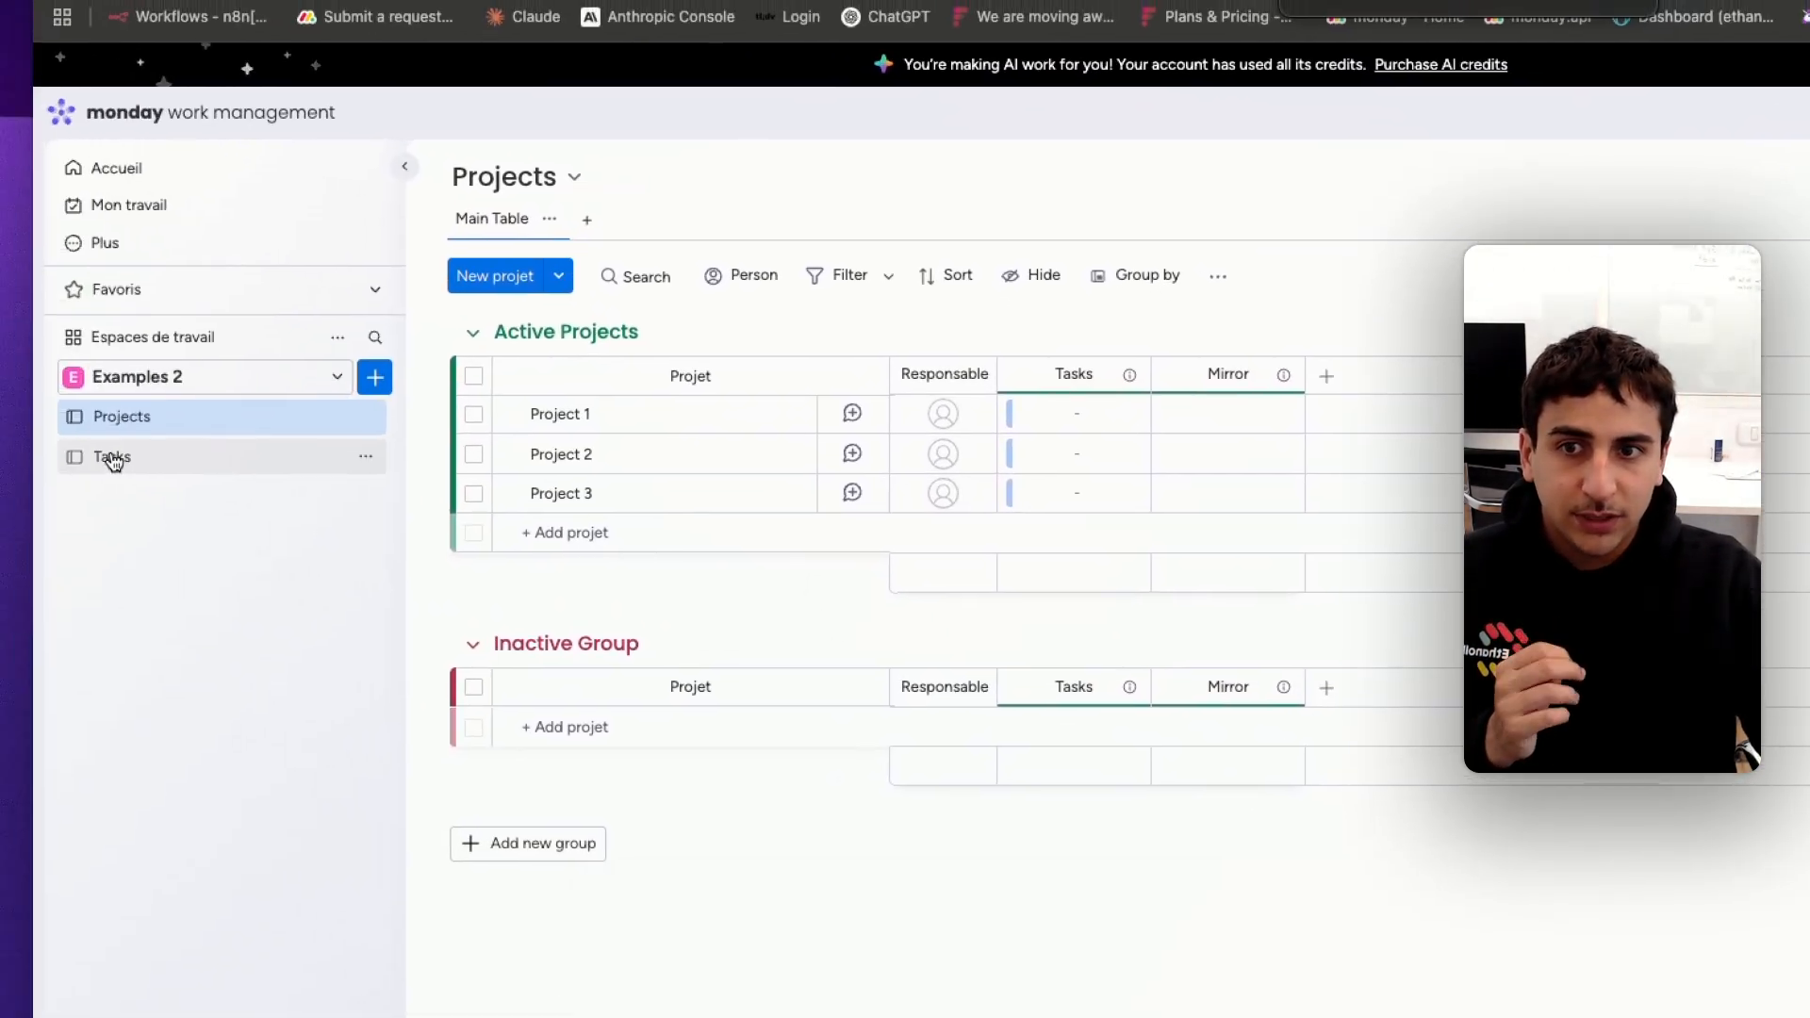
click(112, 458)
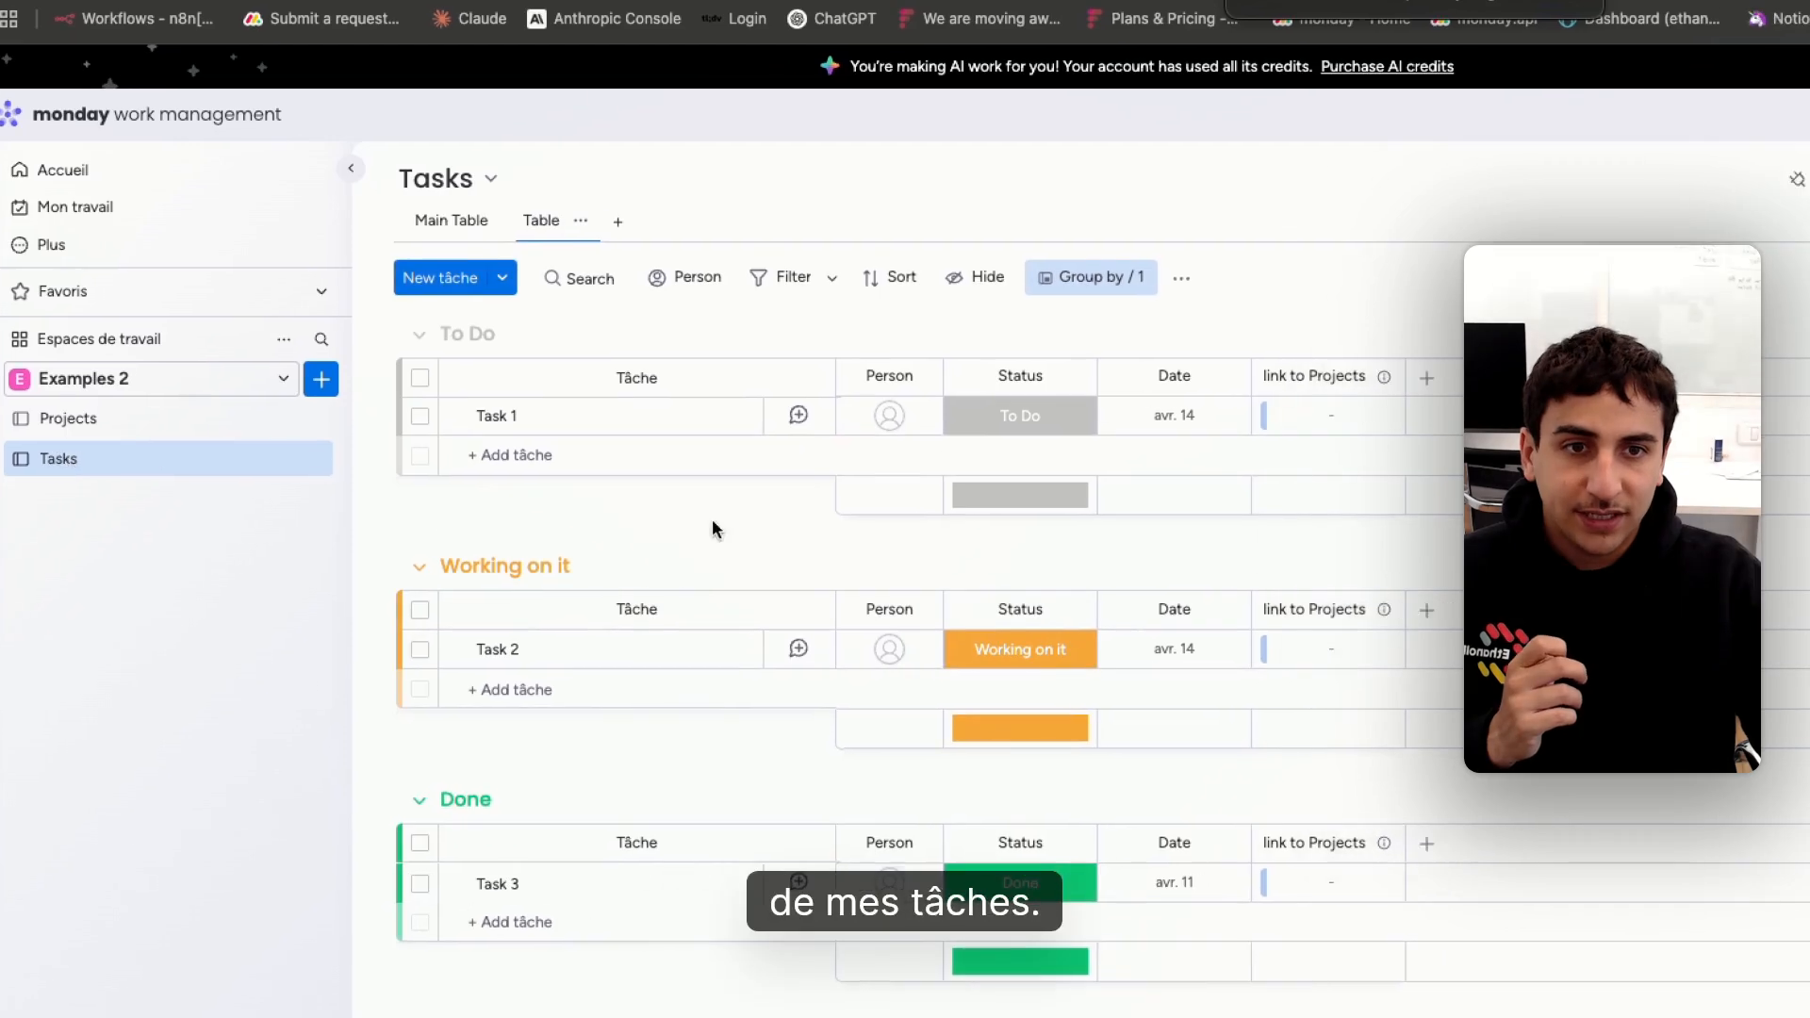
- Link Task 1 to Project 1 from the Tasks board and check the mirrored status on the Projects board
click(1010, 422)
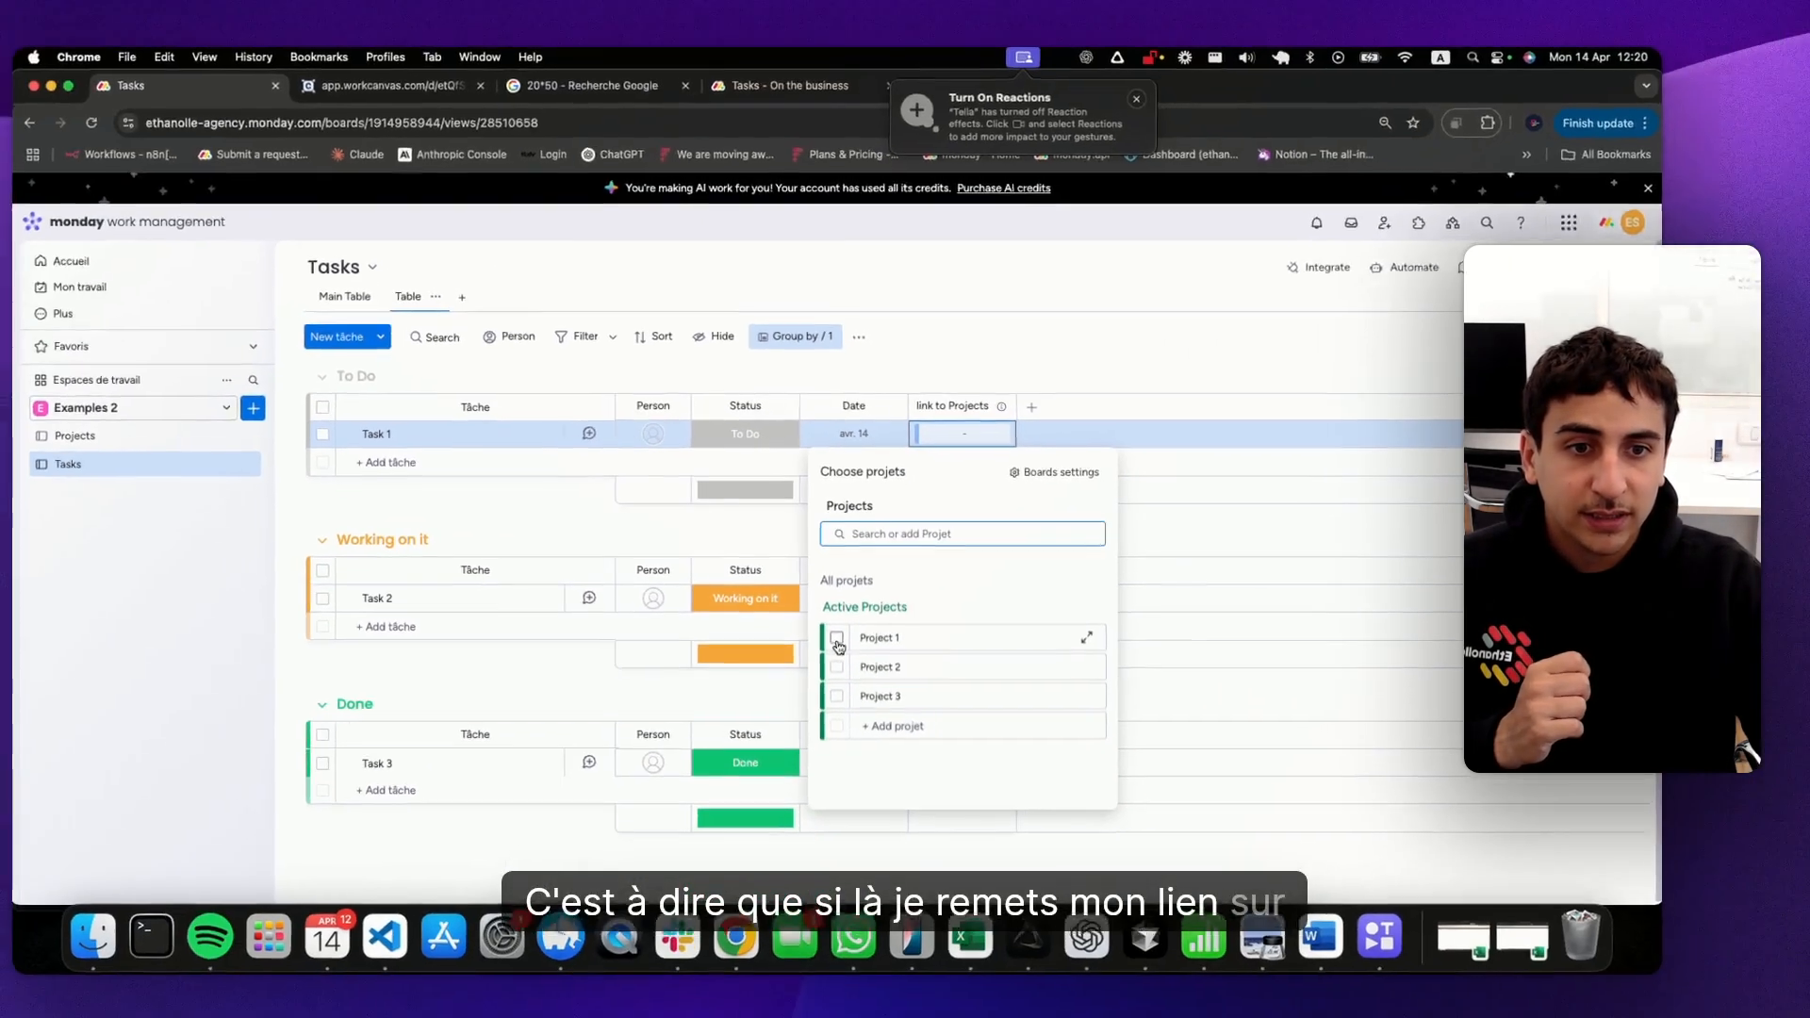
click(892, 717)
click(654, 542)
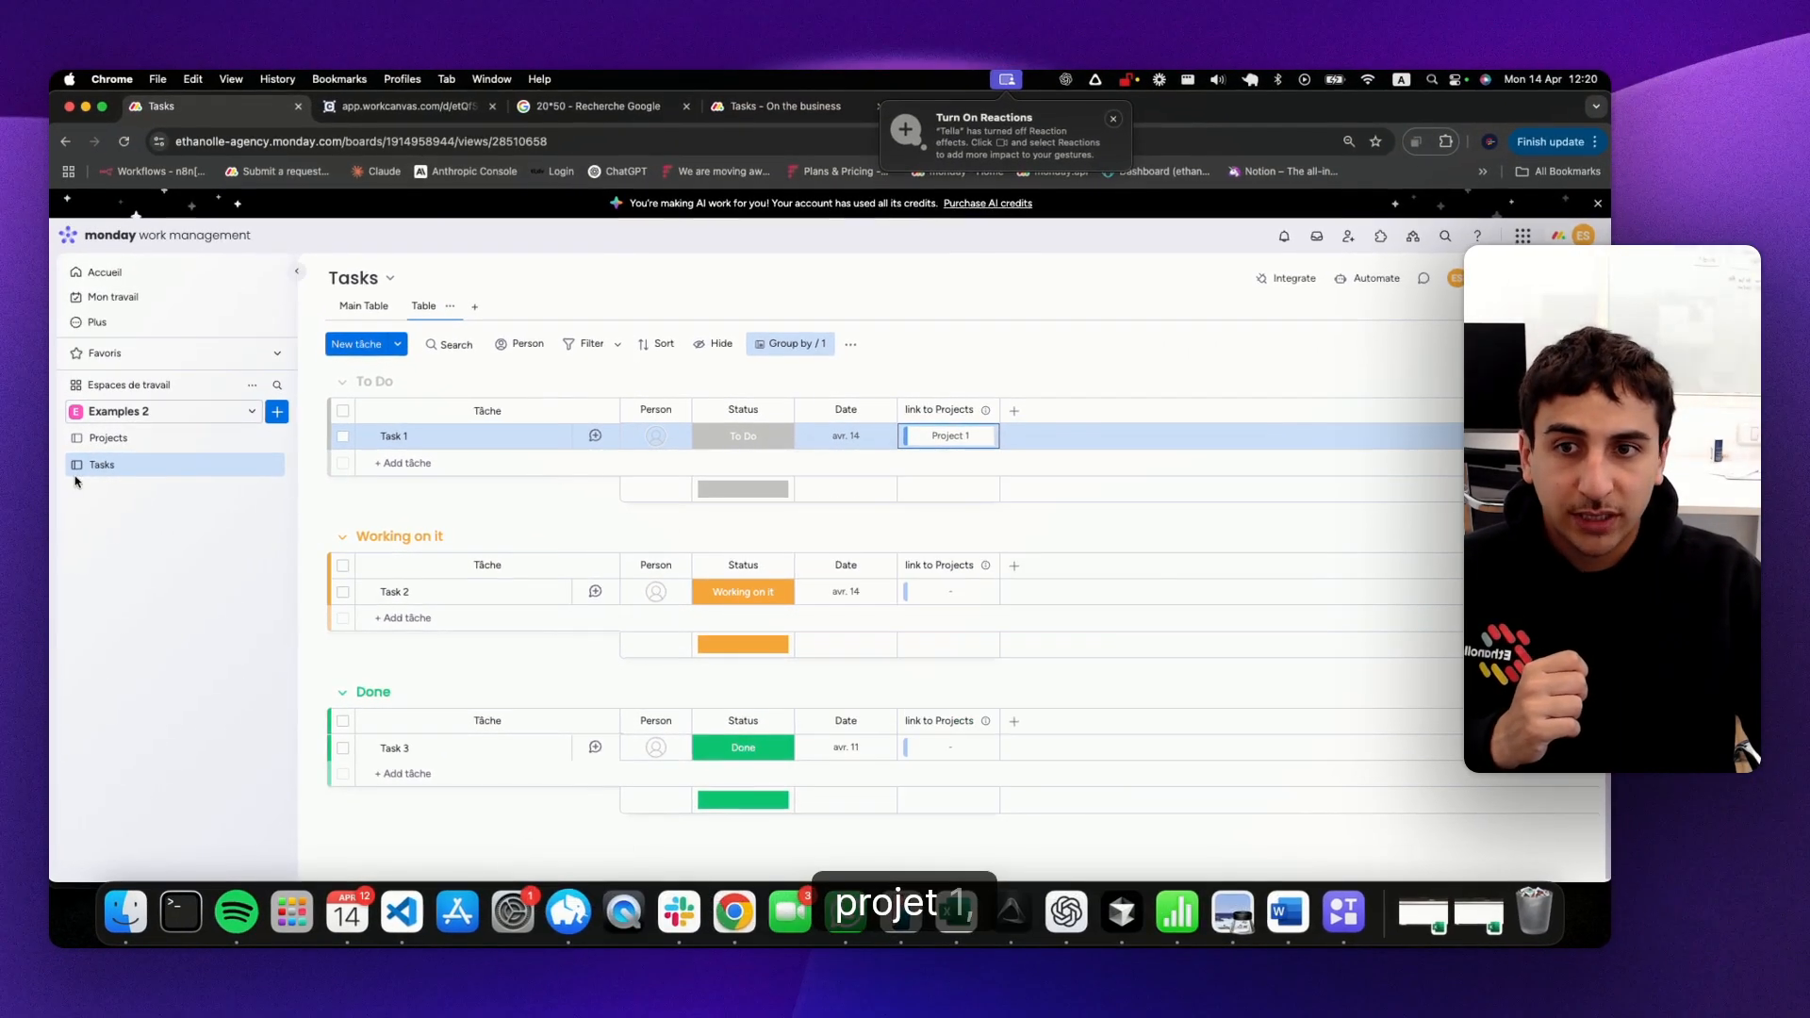
click(105, 446)
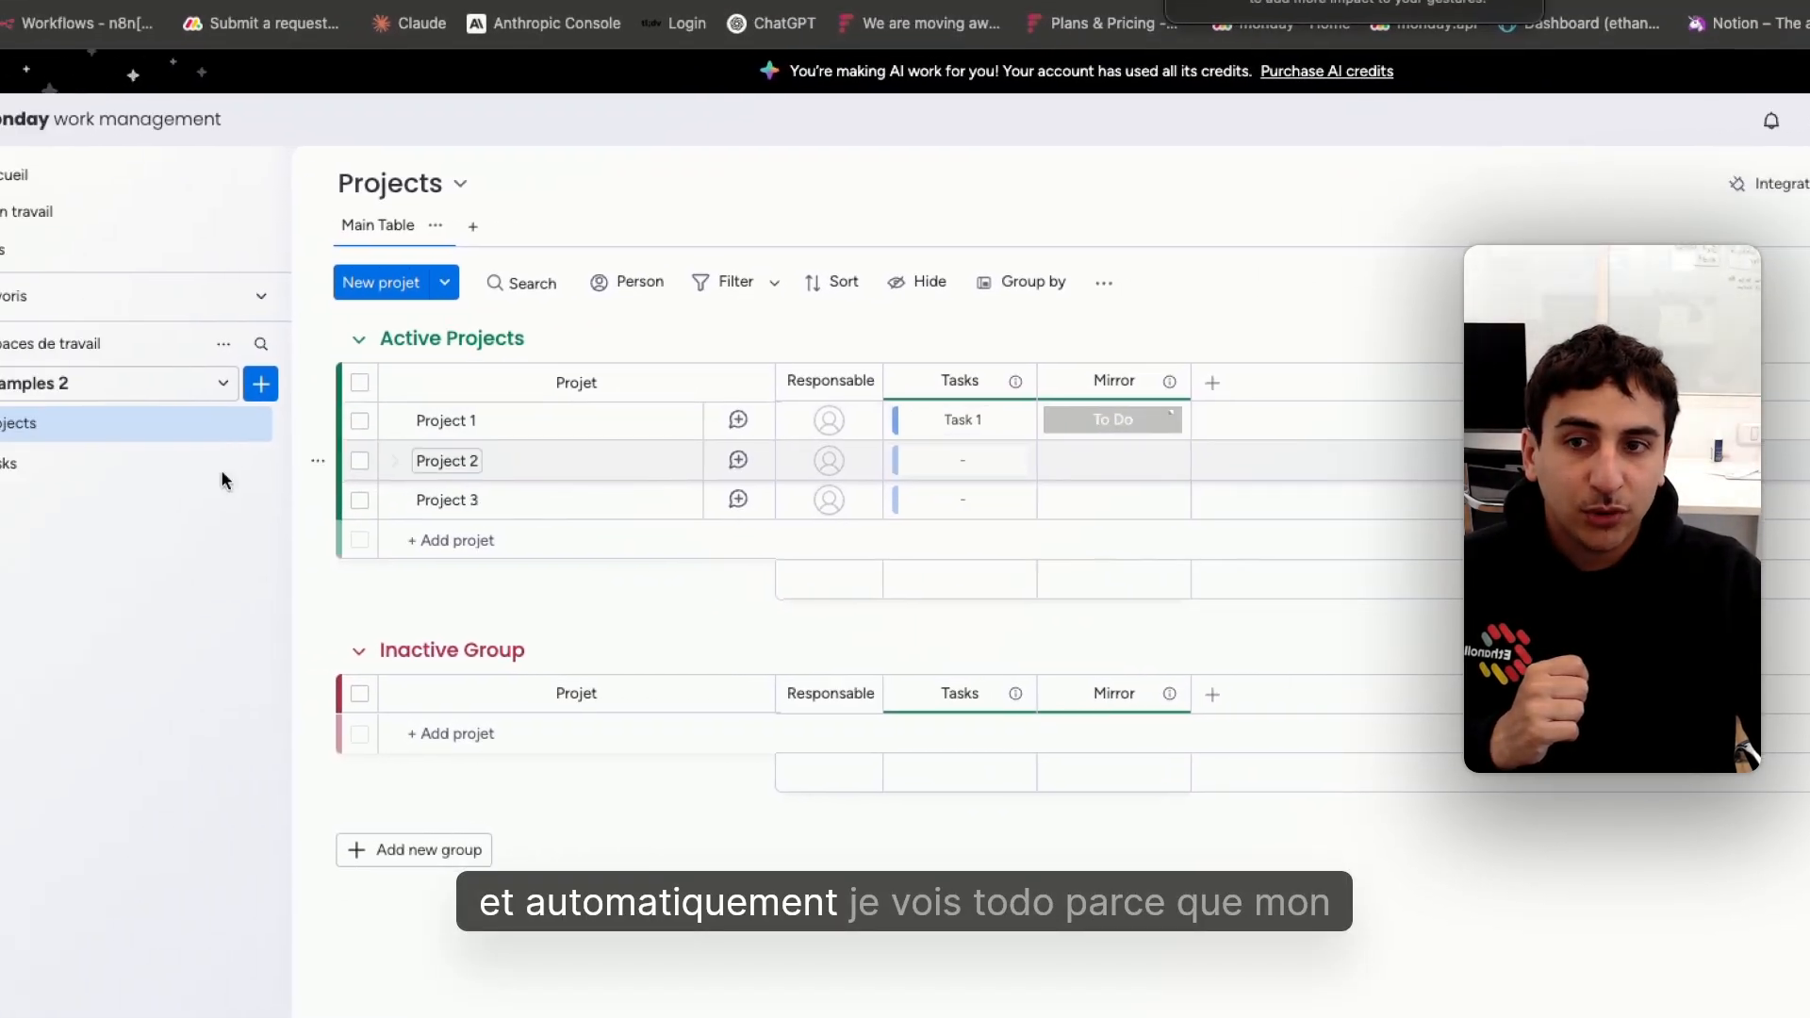
- Set Task 1's status to Working on it on the Tasks board and check the mirror on the Projects board
click(138, 465)
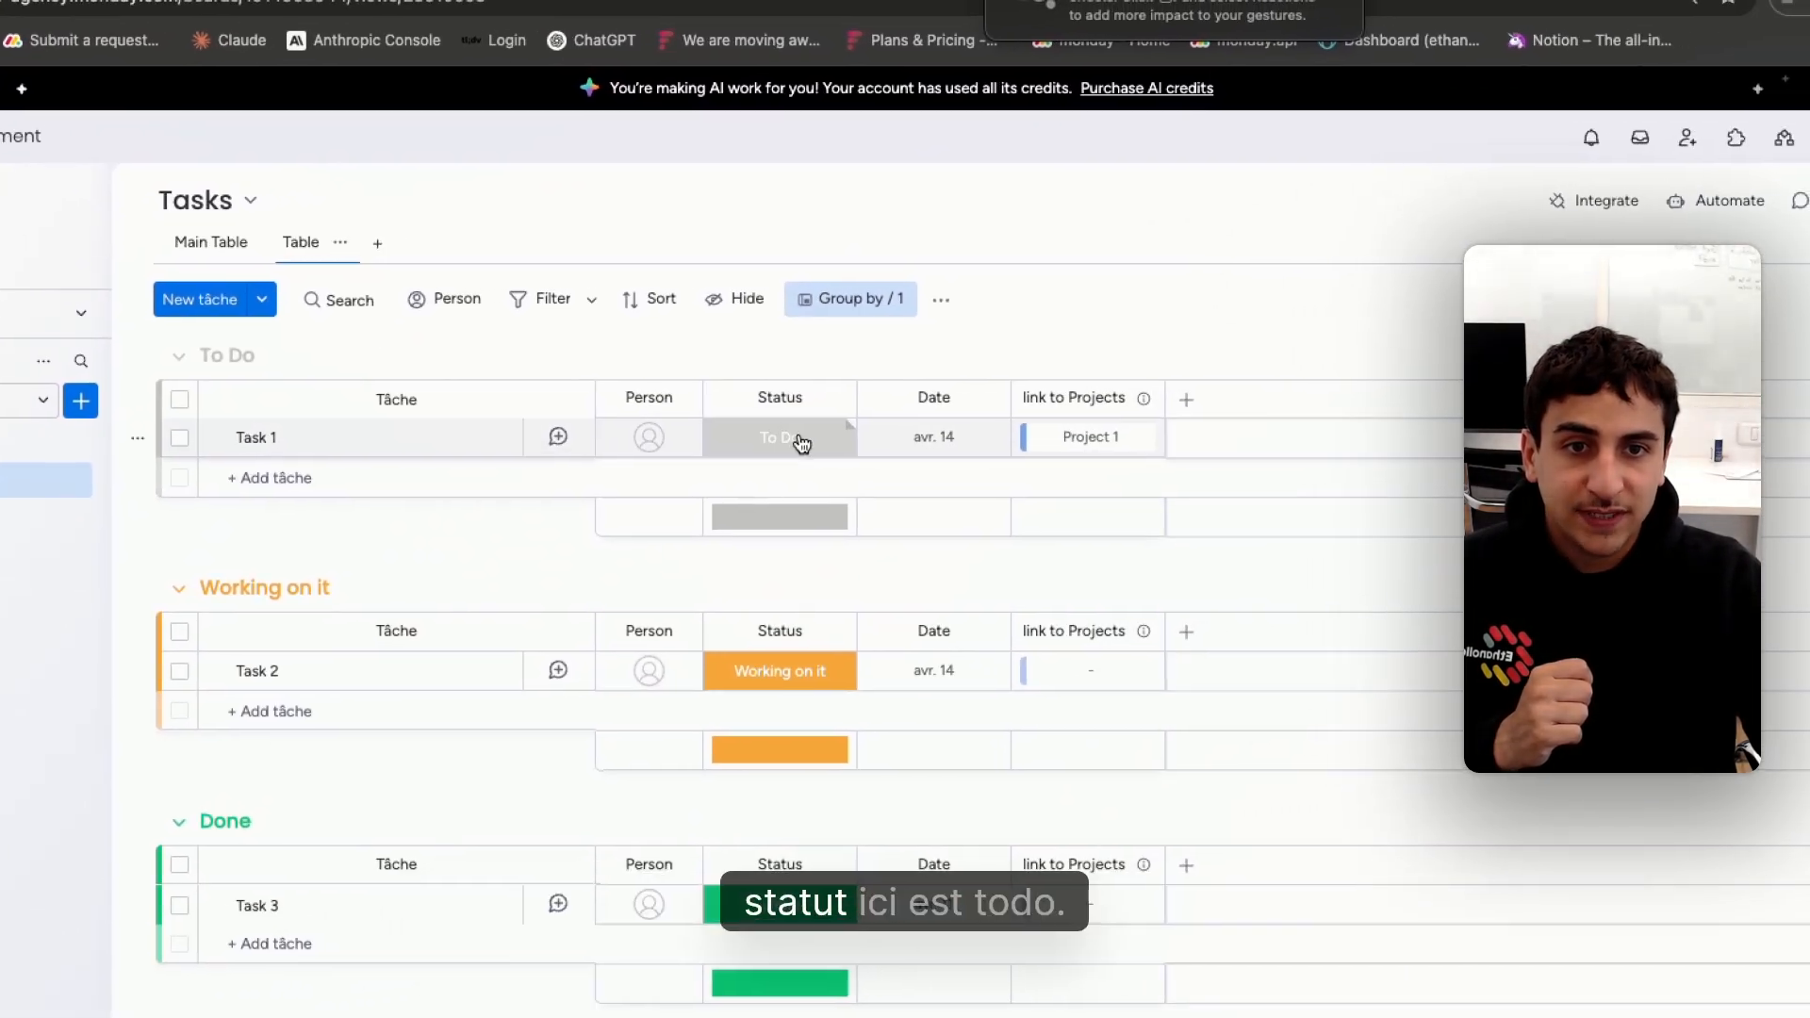
click(1099, 420)
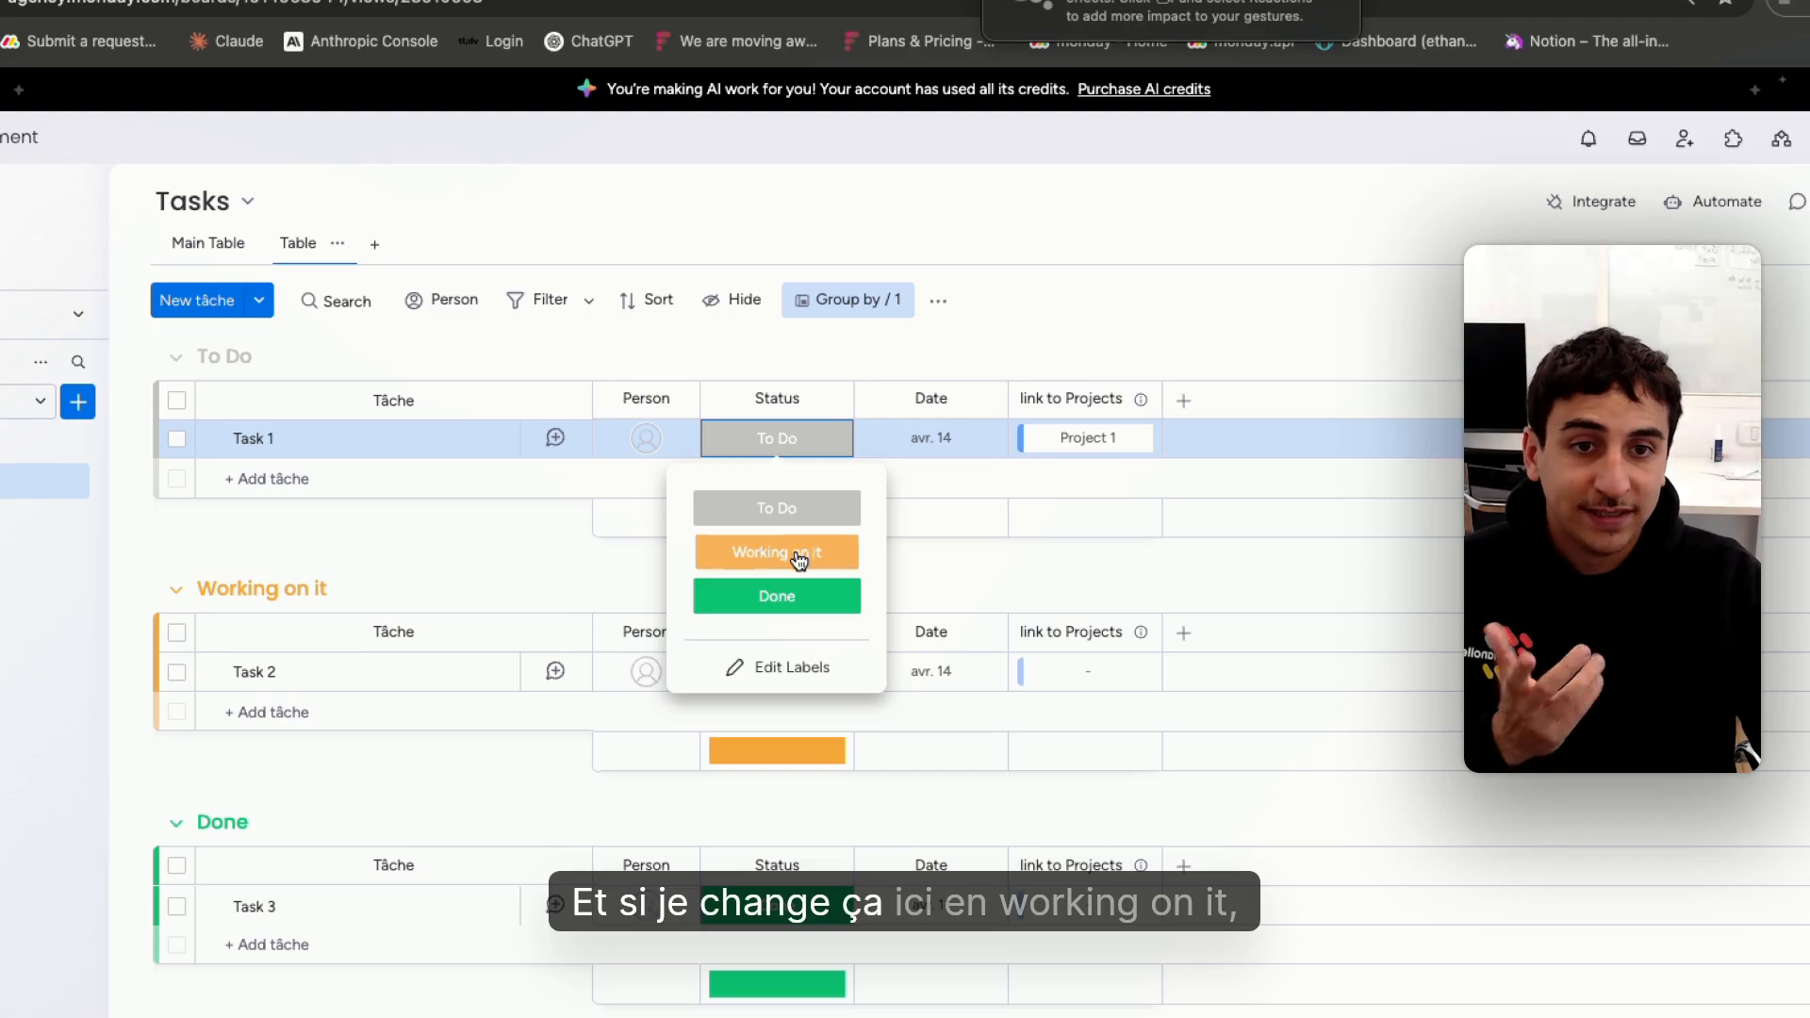
click(799, 560)
click(121, 421)
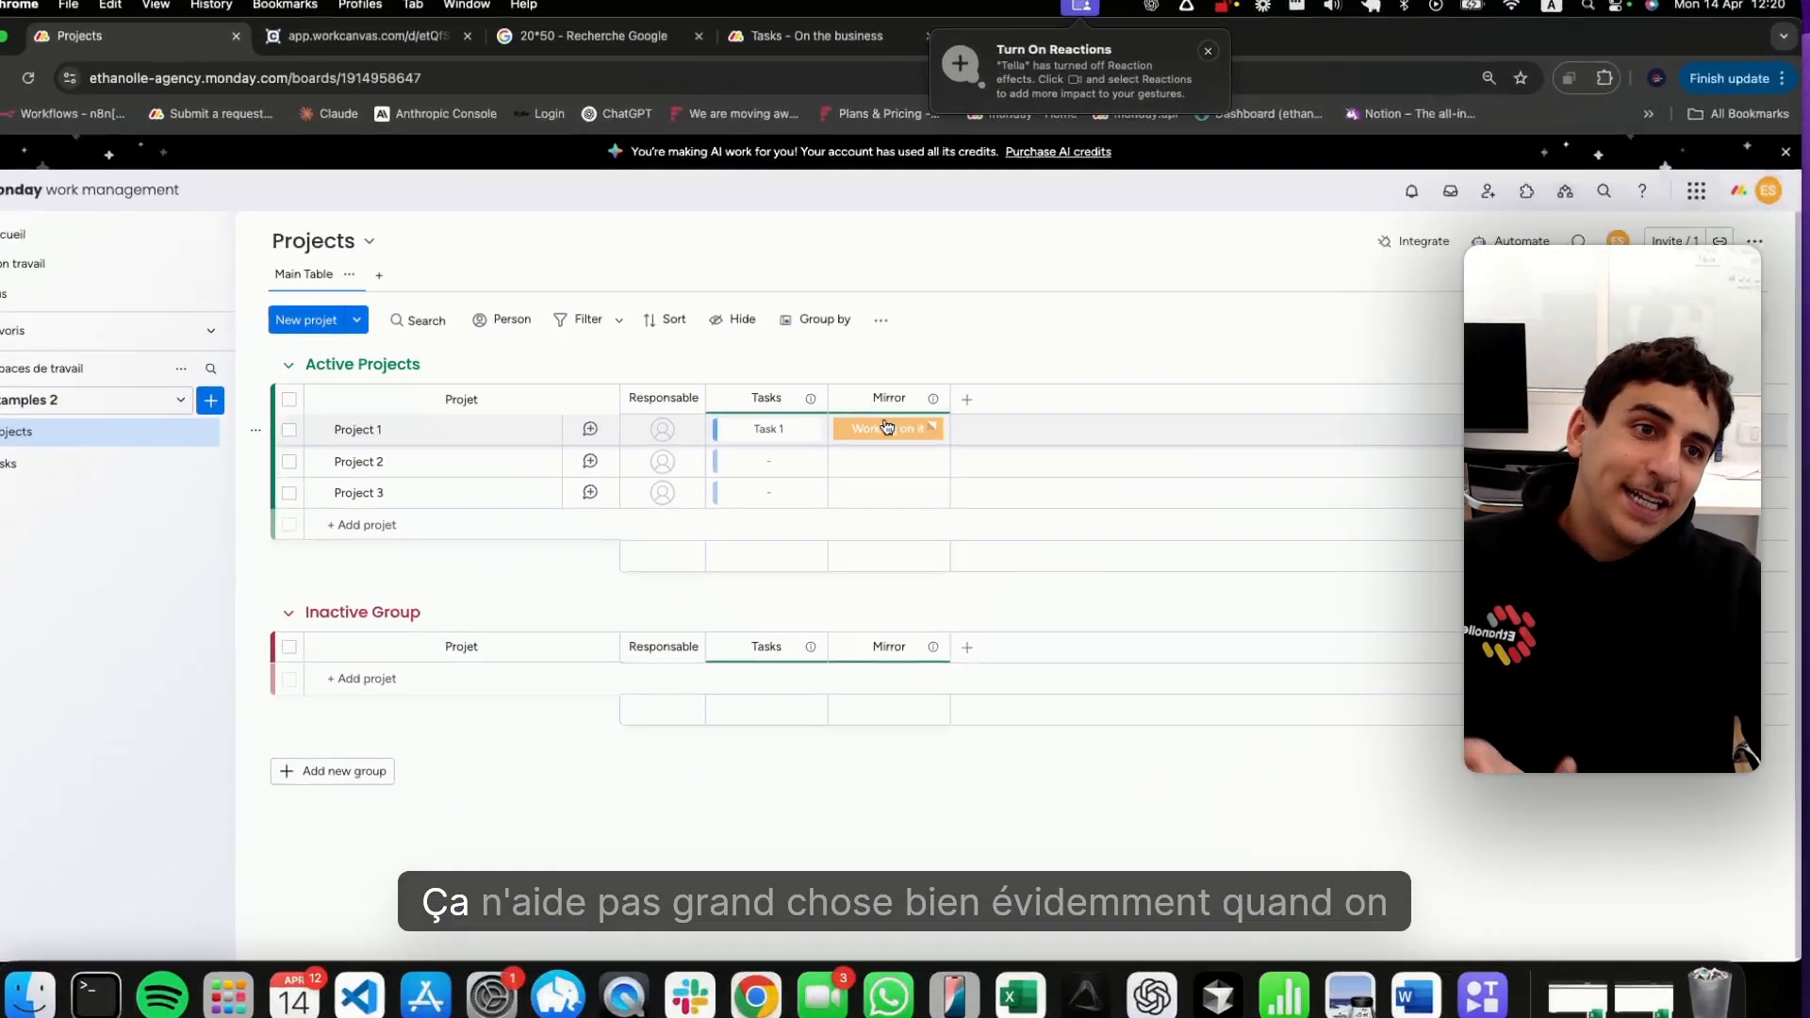
- Link Task 2 to Project 1 as an additional connected task on the Projects board
click(737, 439)
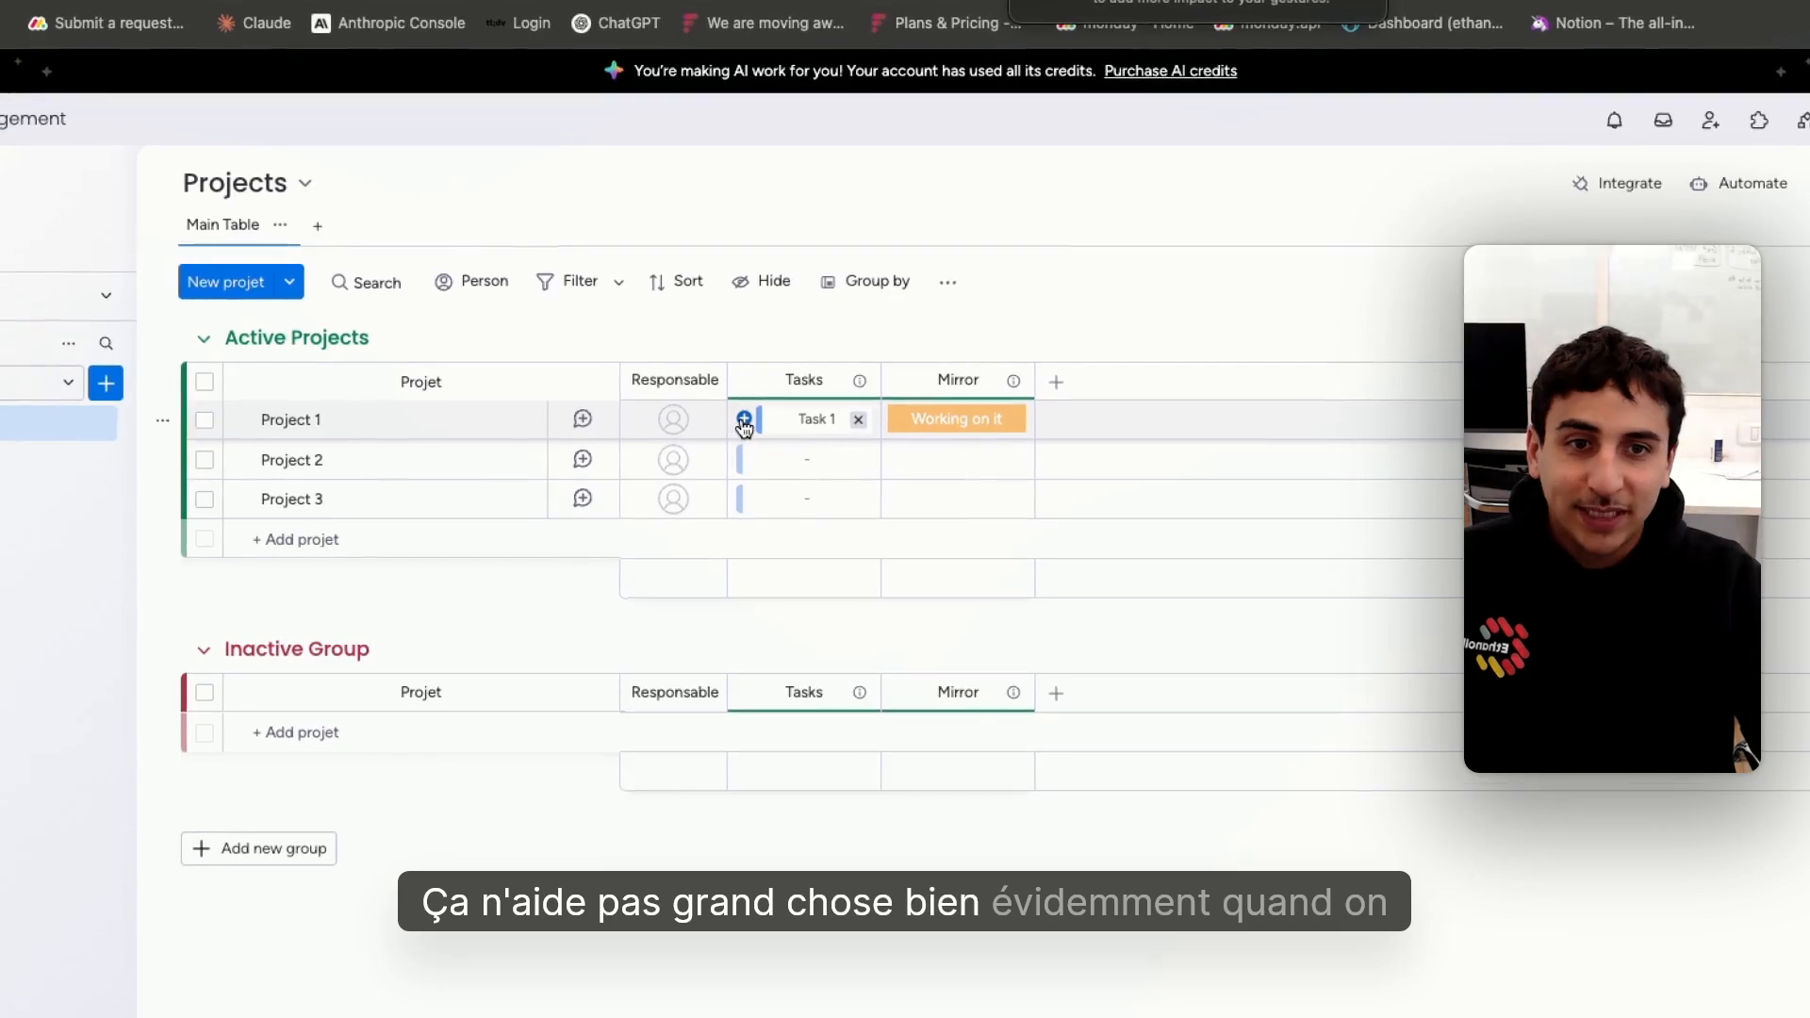
click(626, 879)
click(568, 876)
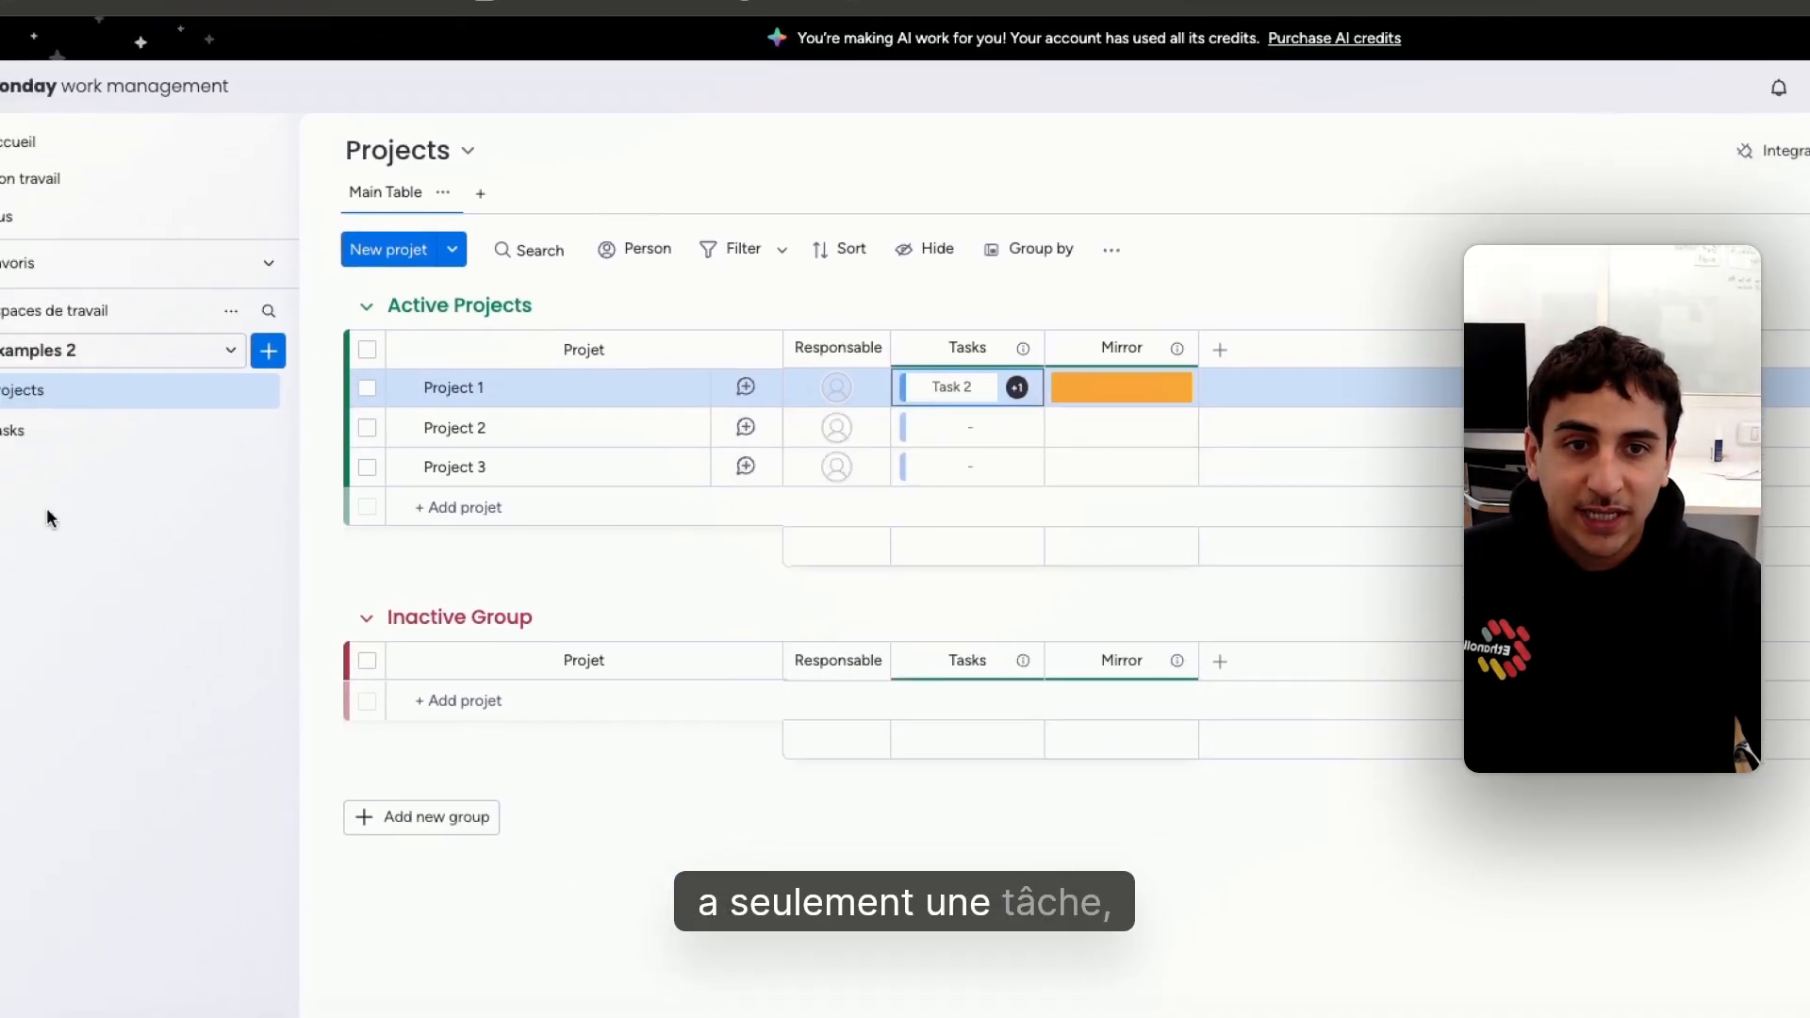
- Set Task 2's status to Done on the Tasks board
click(129, 418)
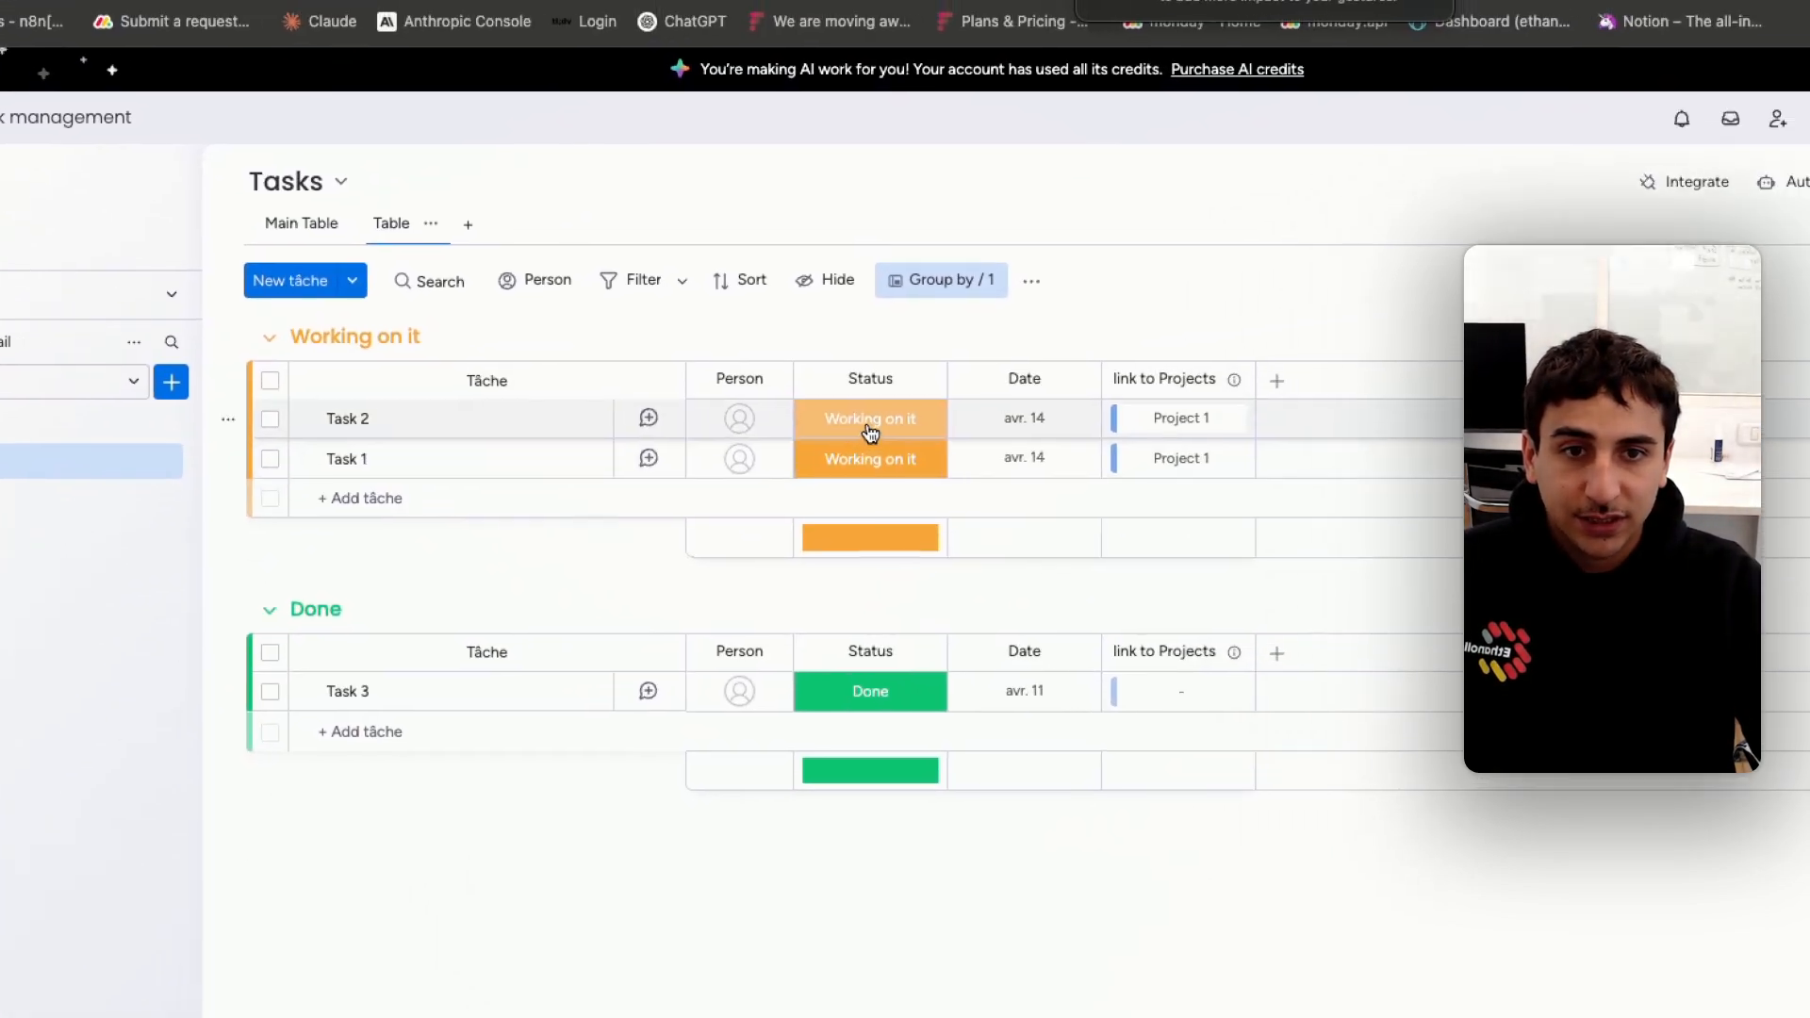
click(1089, 360)
click(1088, 524)
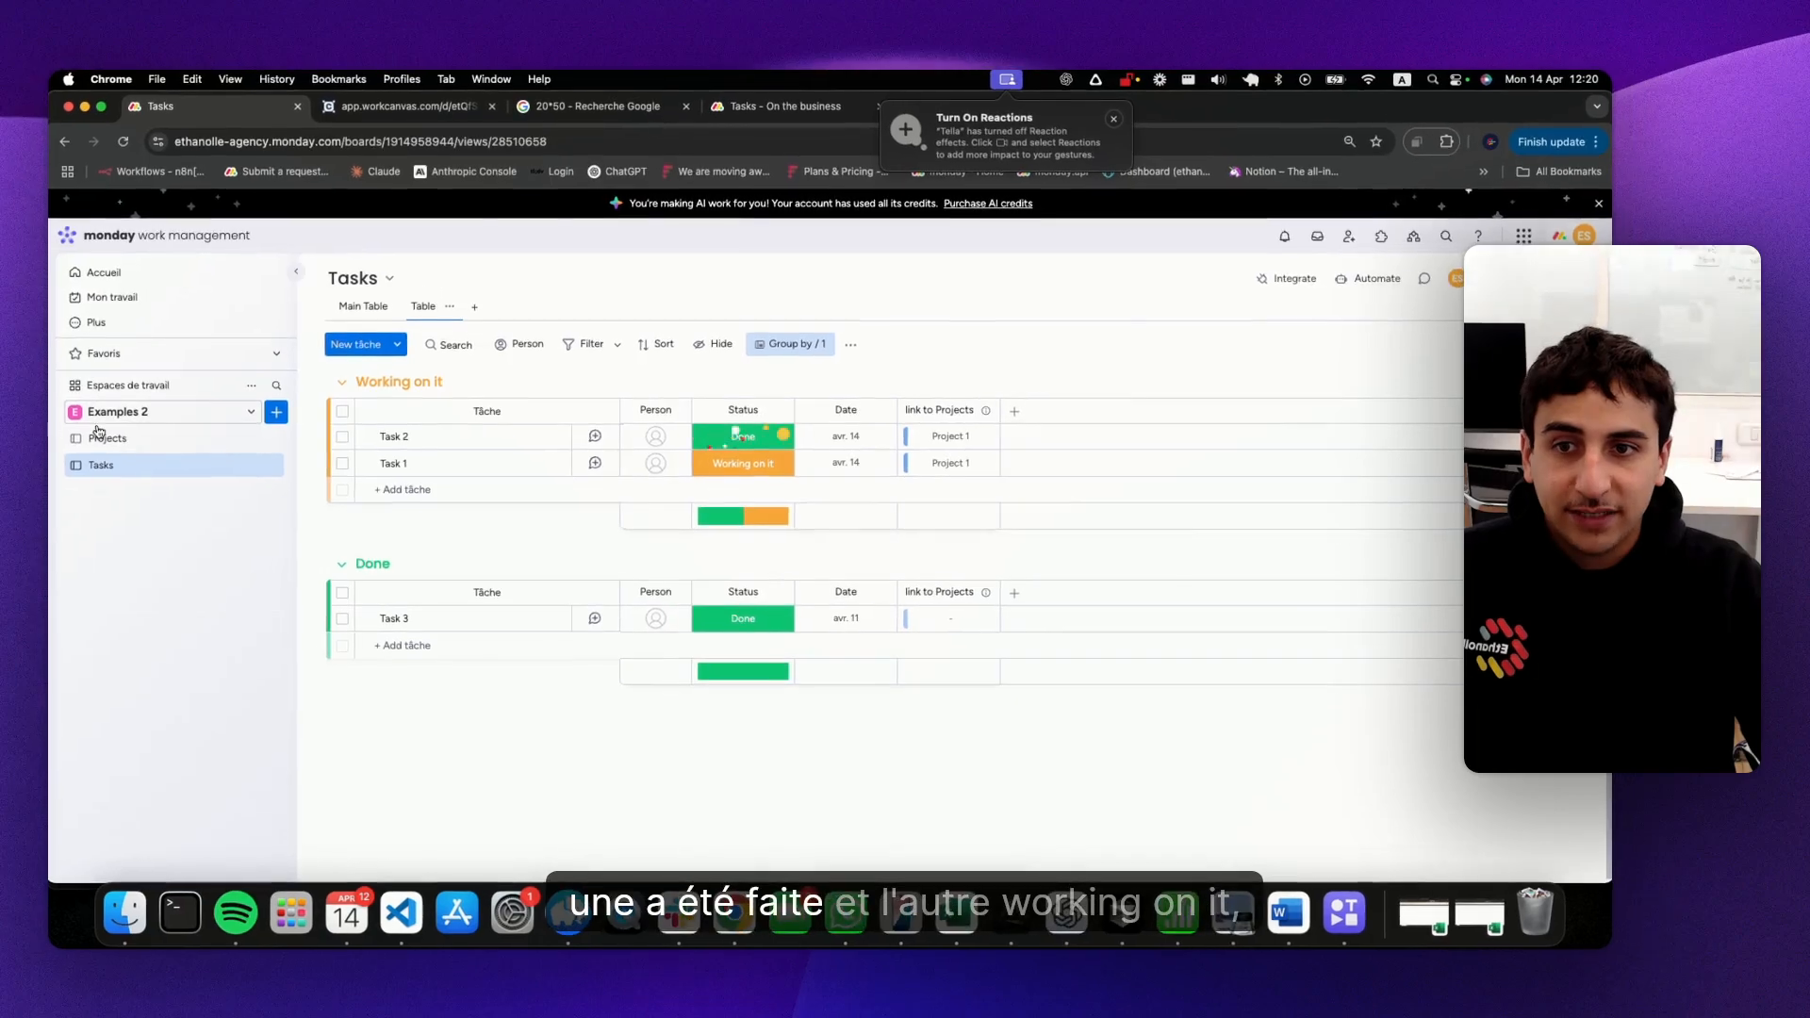
- On the Projects board, list the done tasks behind Project 1's mirrored status and rename the mirror column Status
click(27, 432)
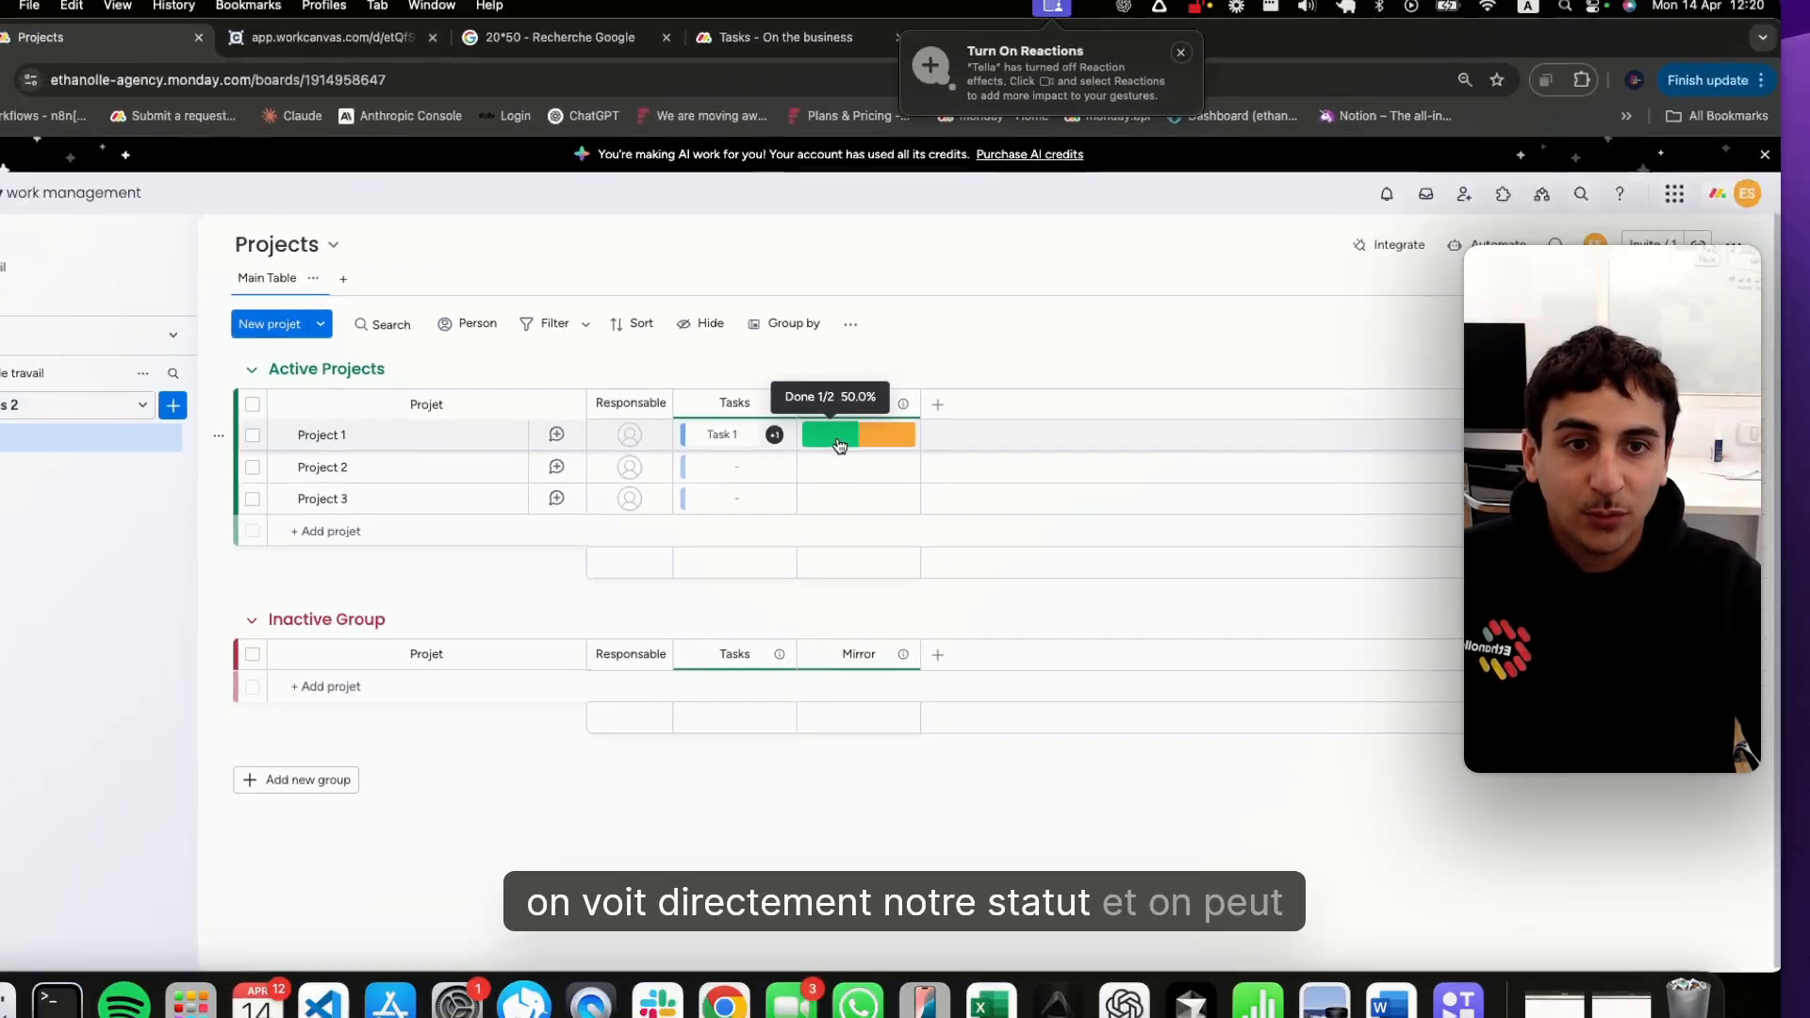
click(853, 443)
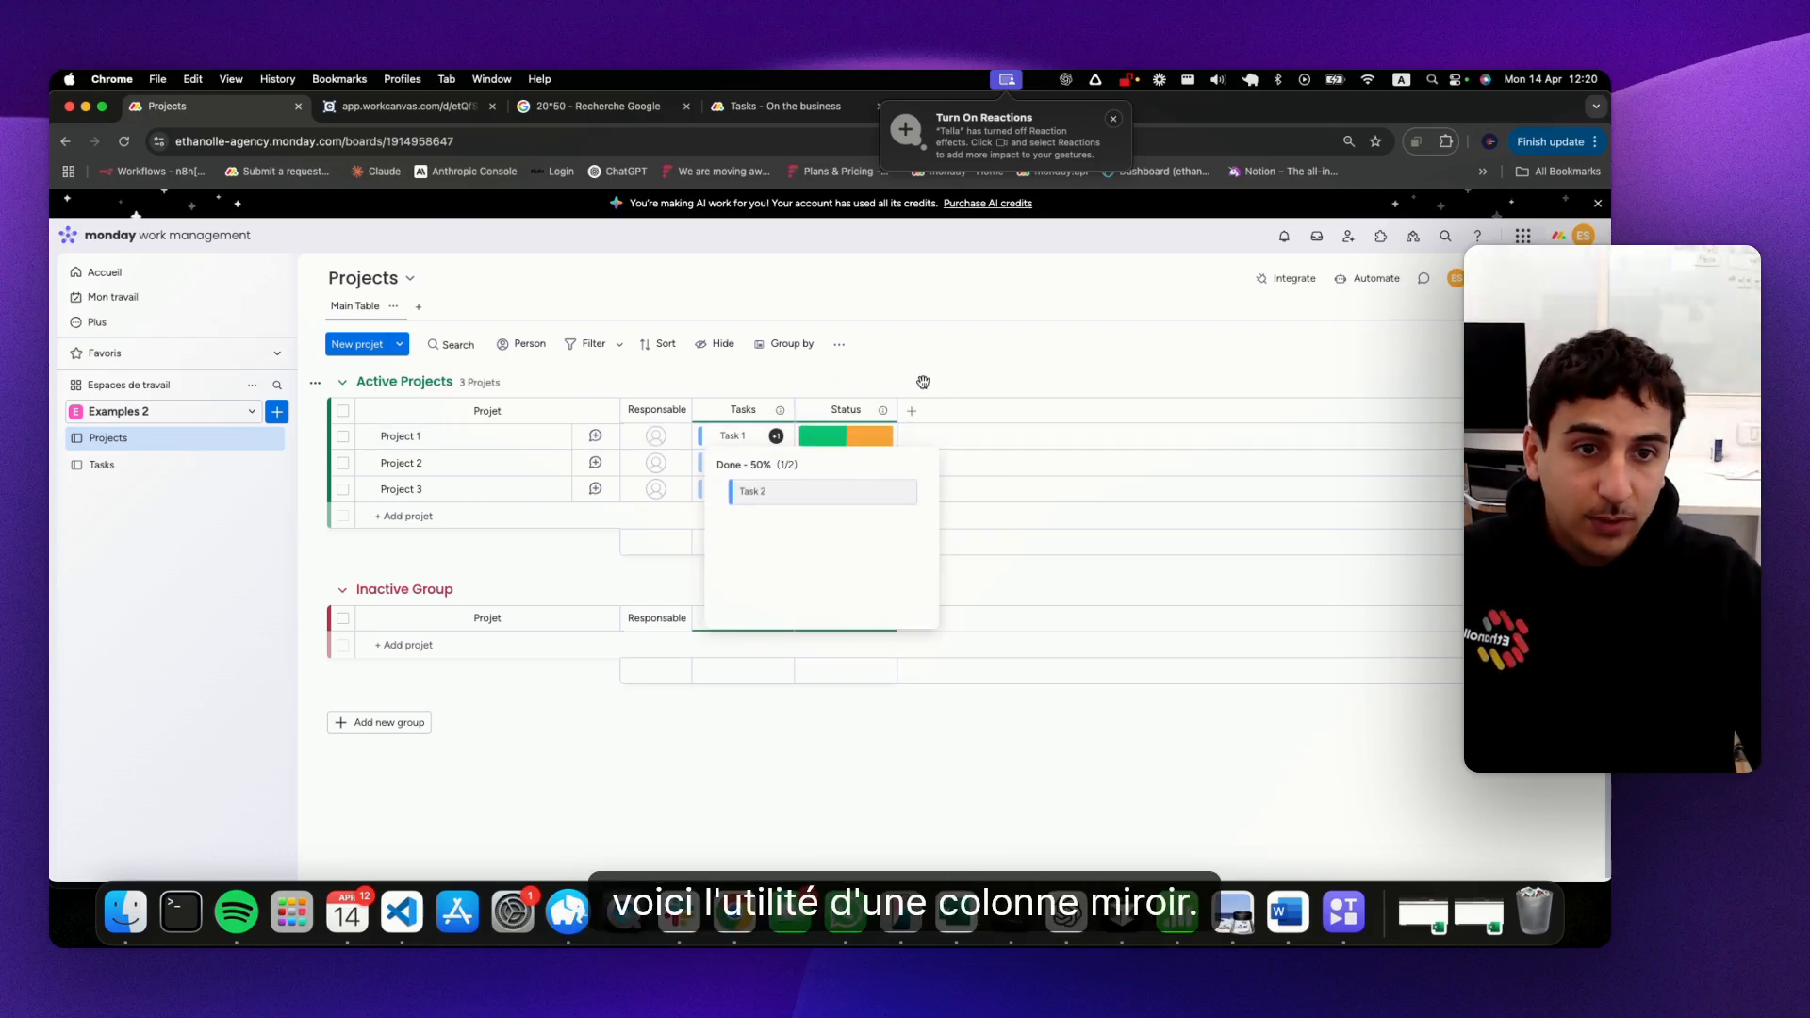
click(912, 412)
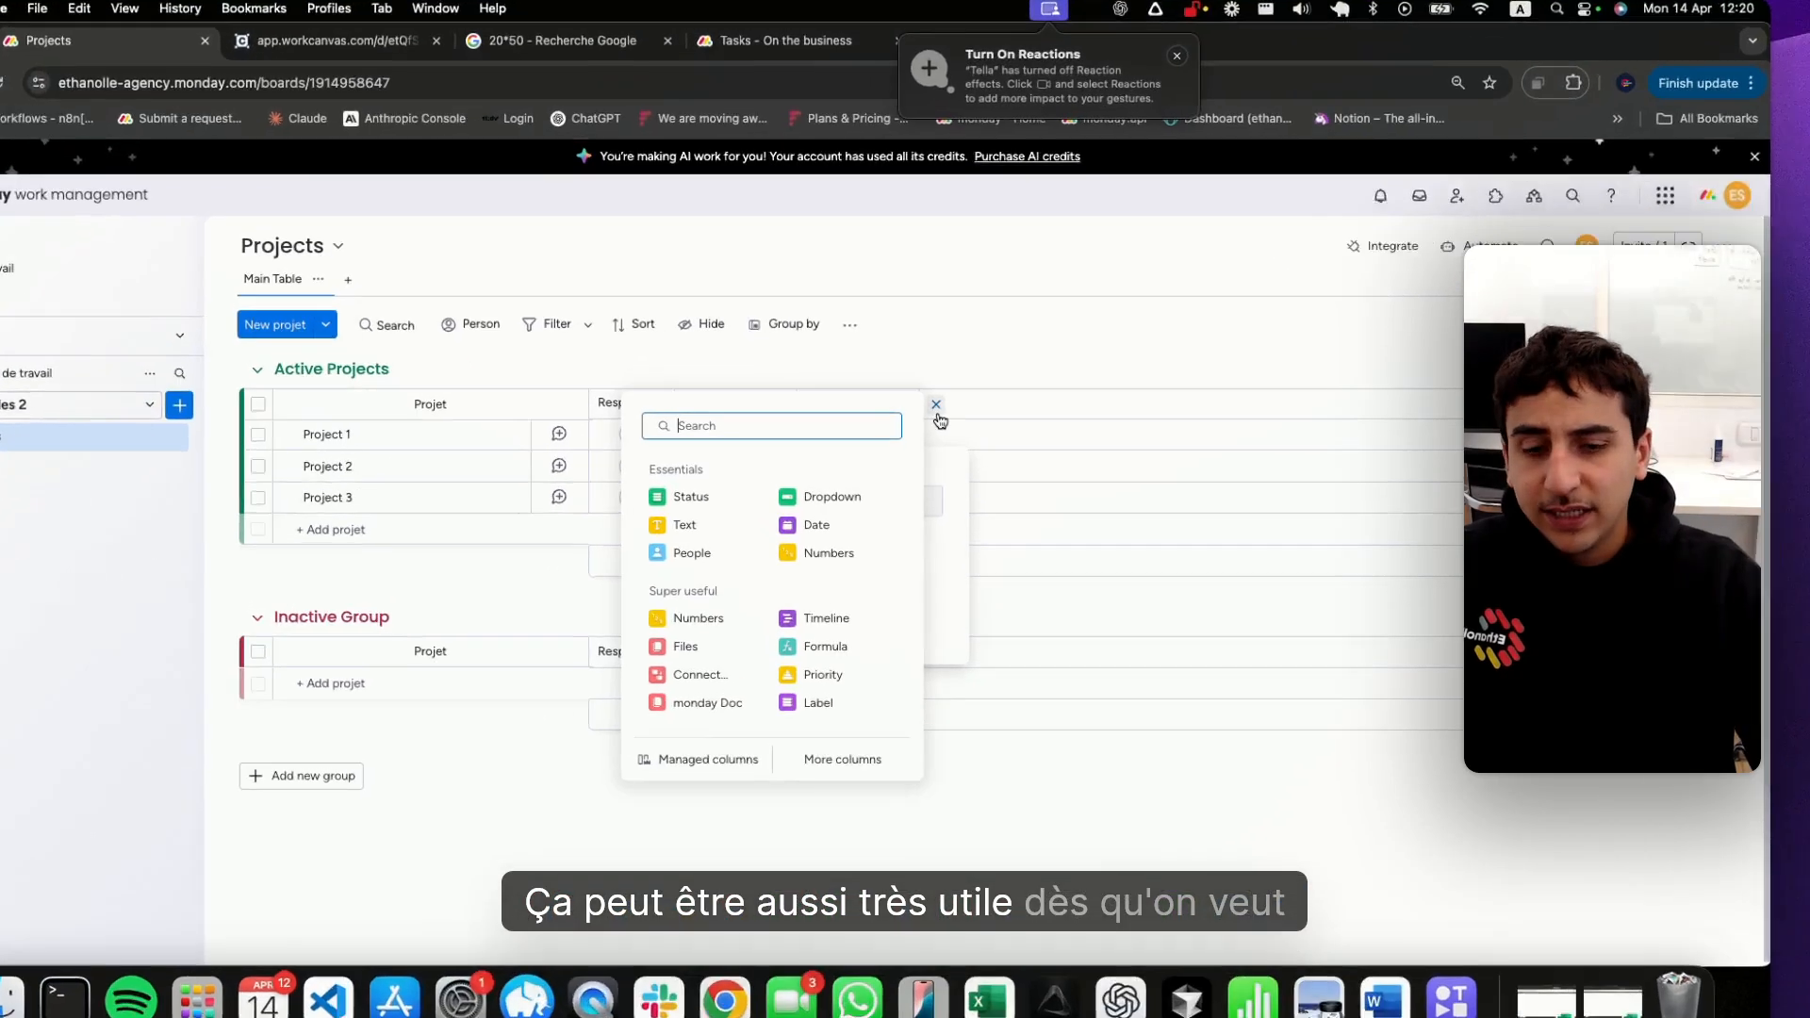
key(Escape)
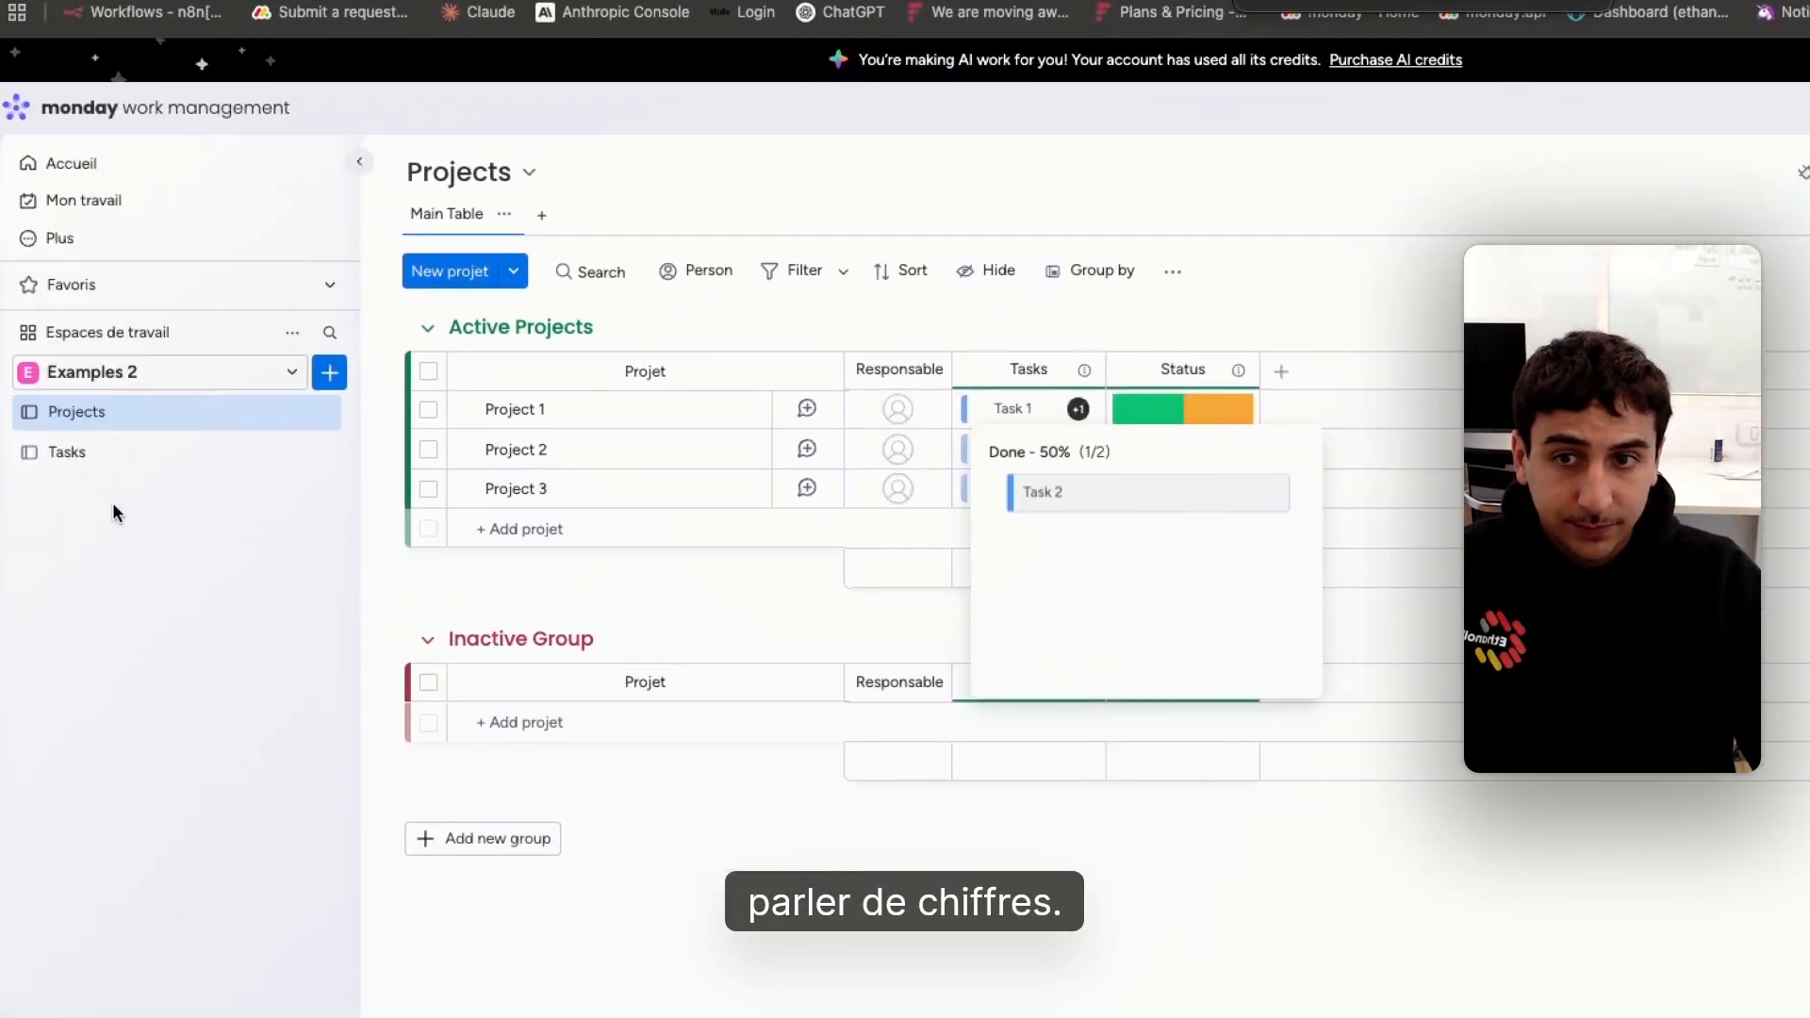
- Add a Numbers column named Price to the Tasks board
click(7, 503)
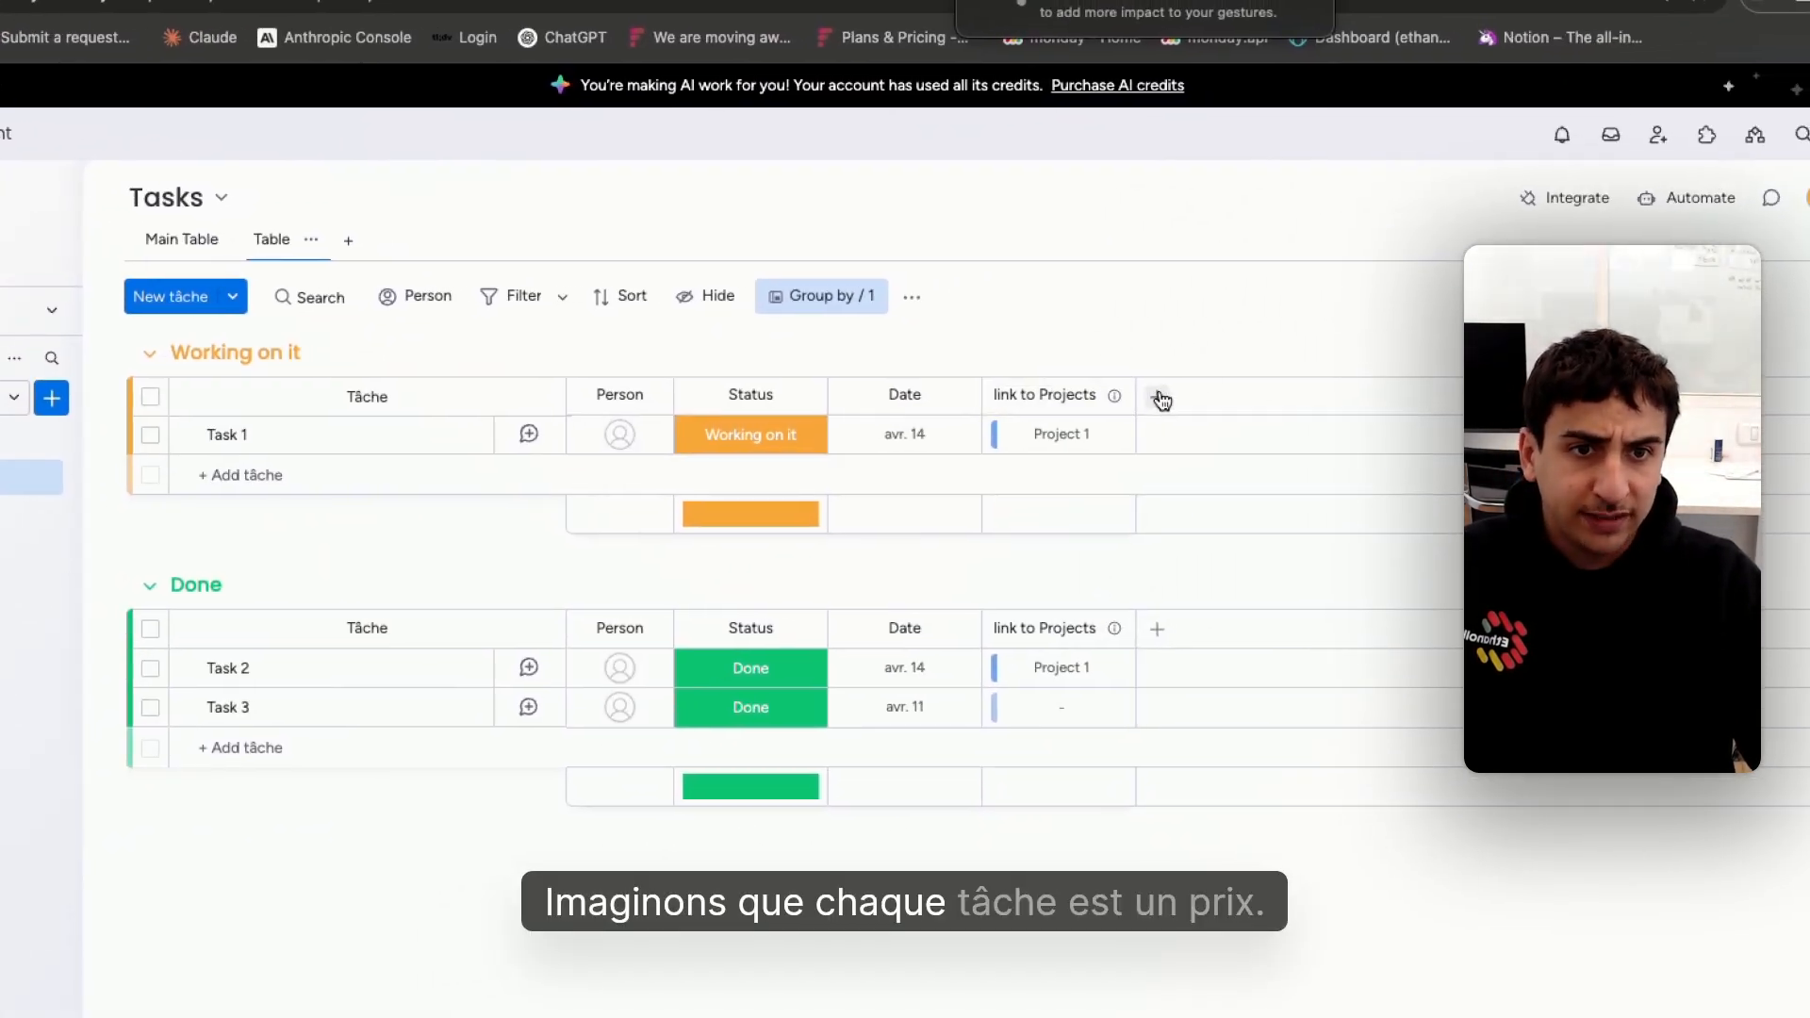
click(1171, 396)
click(1022, 586)
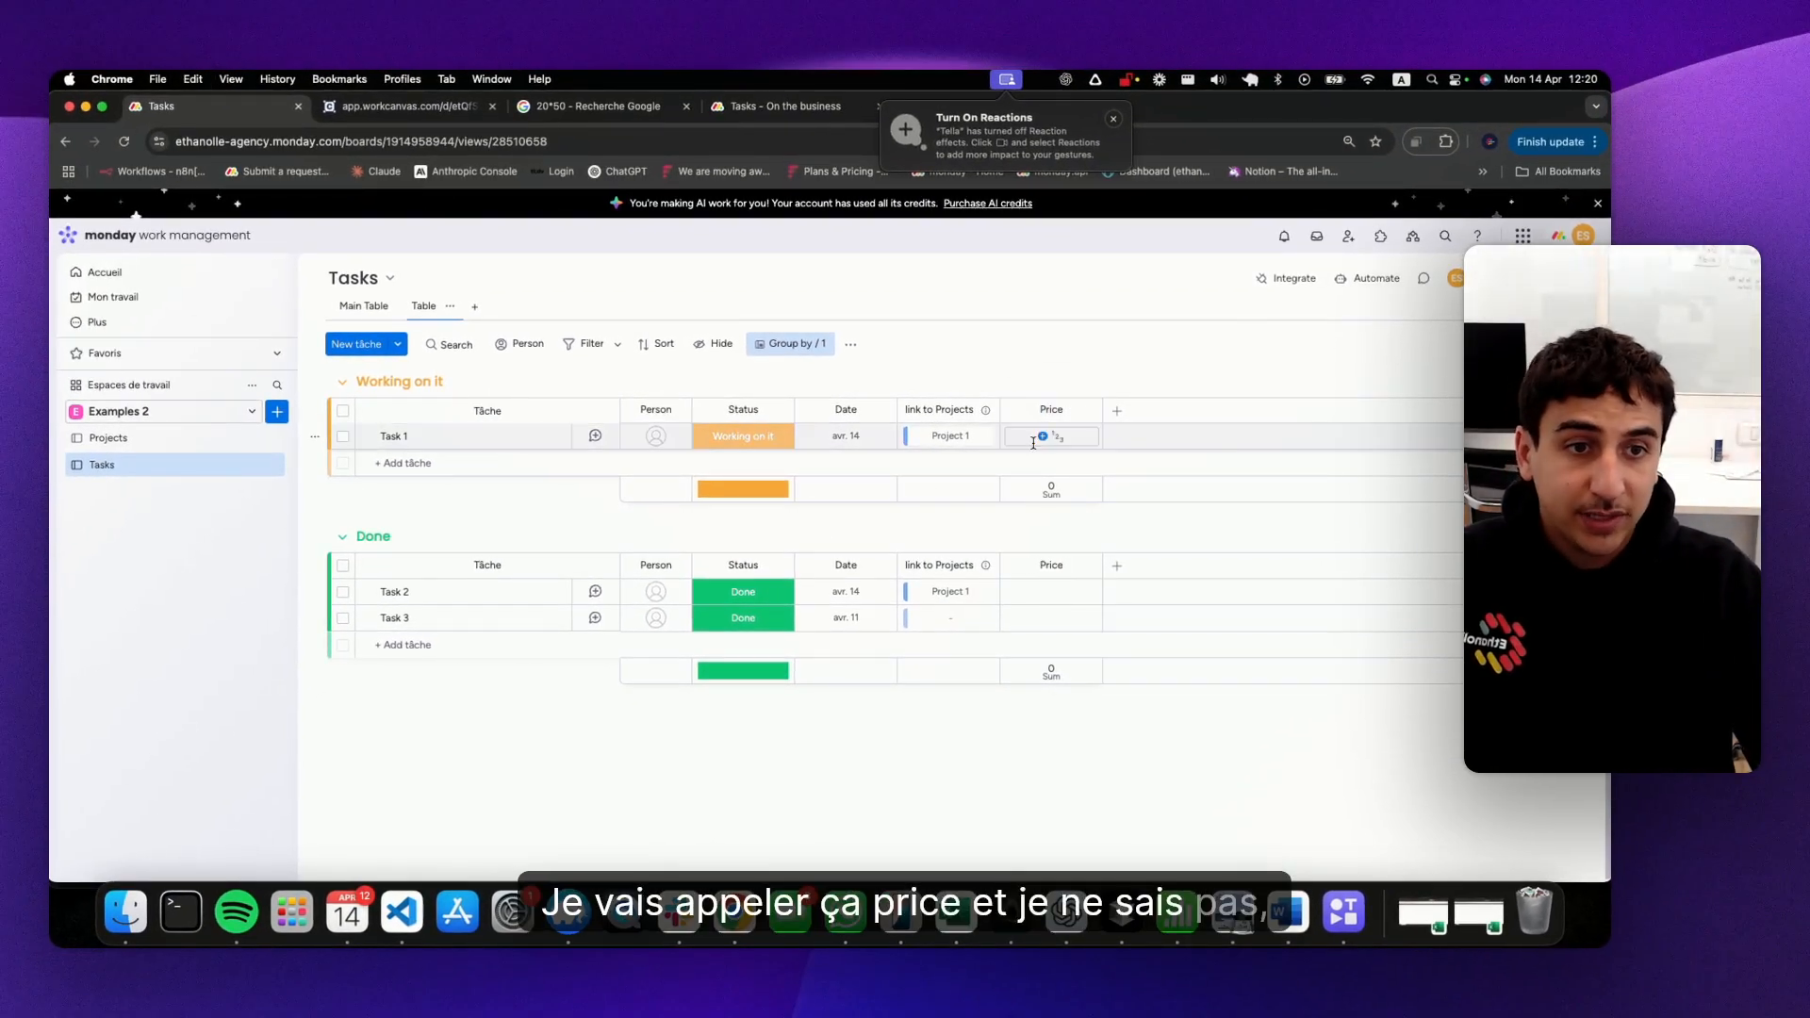
- Set the prices of Task 1, Task 2 and Task 3 to 10, 20 and 30
click(1032, 442)
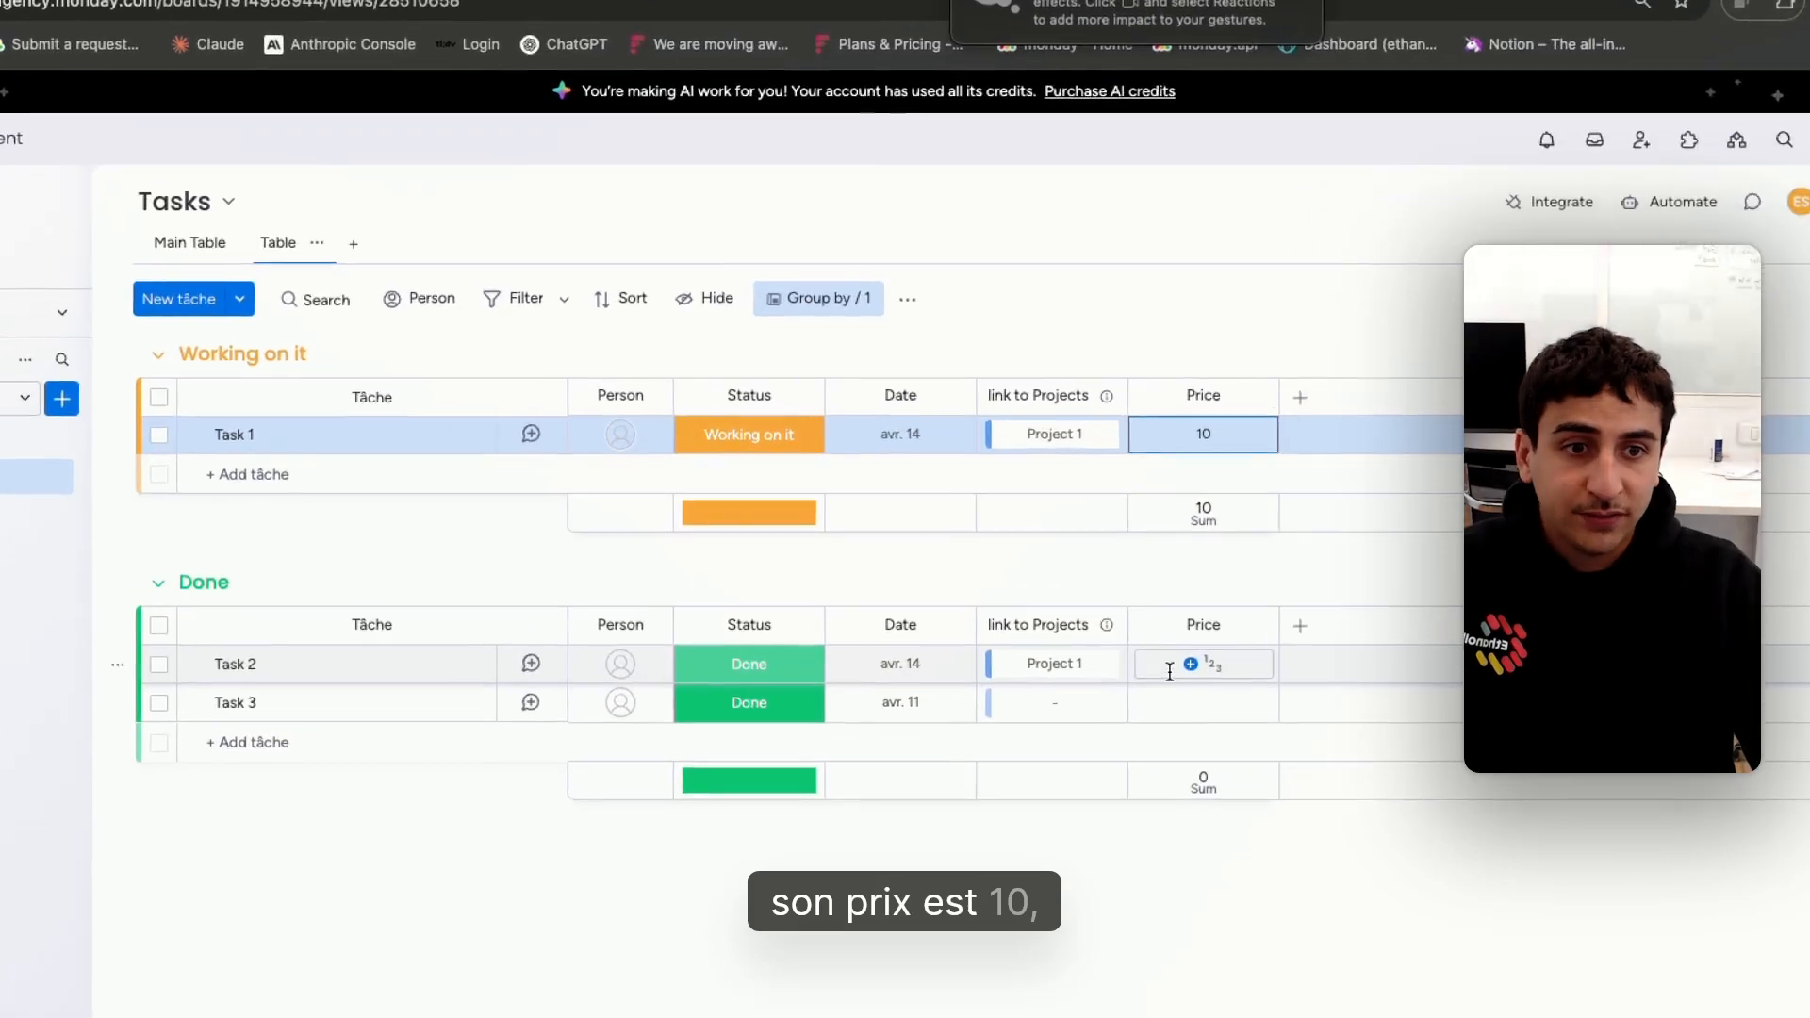
click(1024, 590)
text(20)
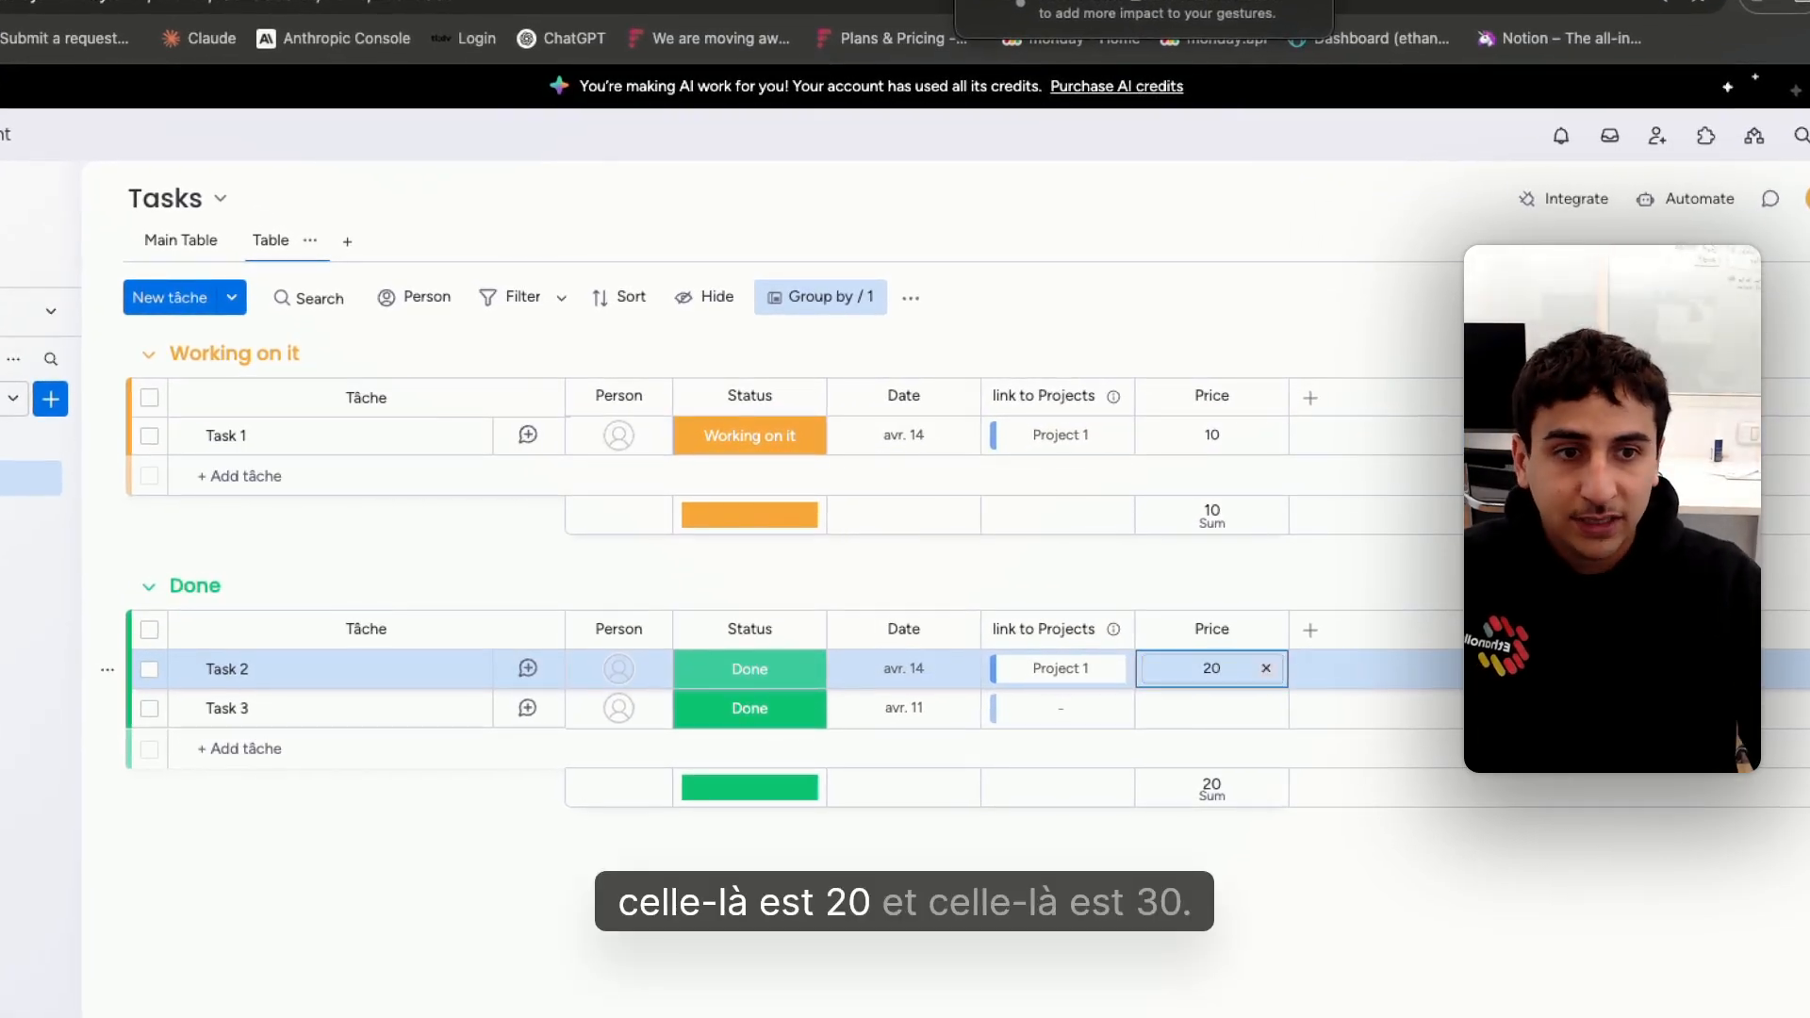
click(1185, 709)
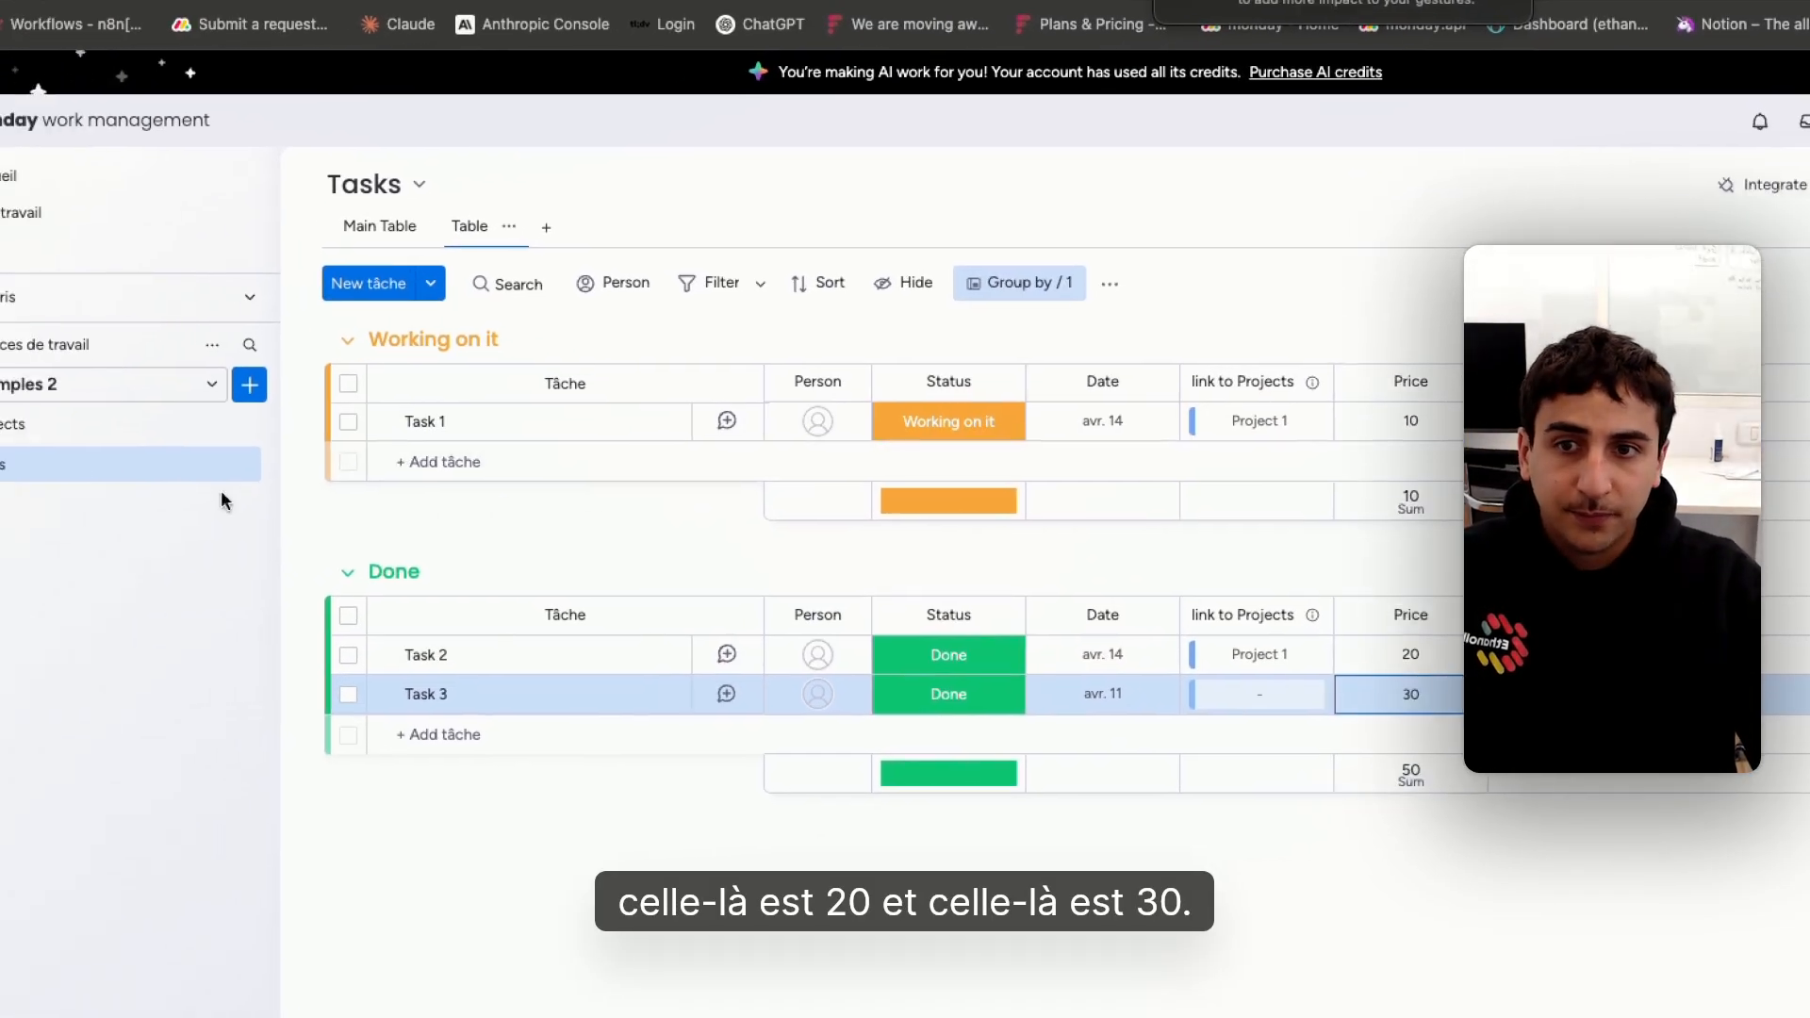
- Add a Mirror column to the Projects board that shows Price through the Tasks connection
click(155, 419)
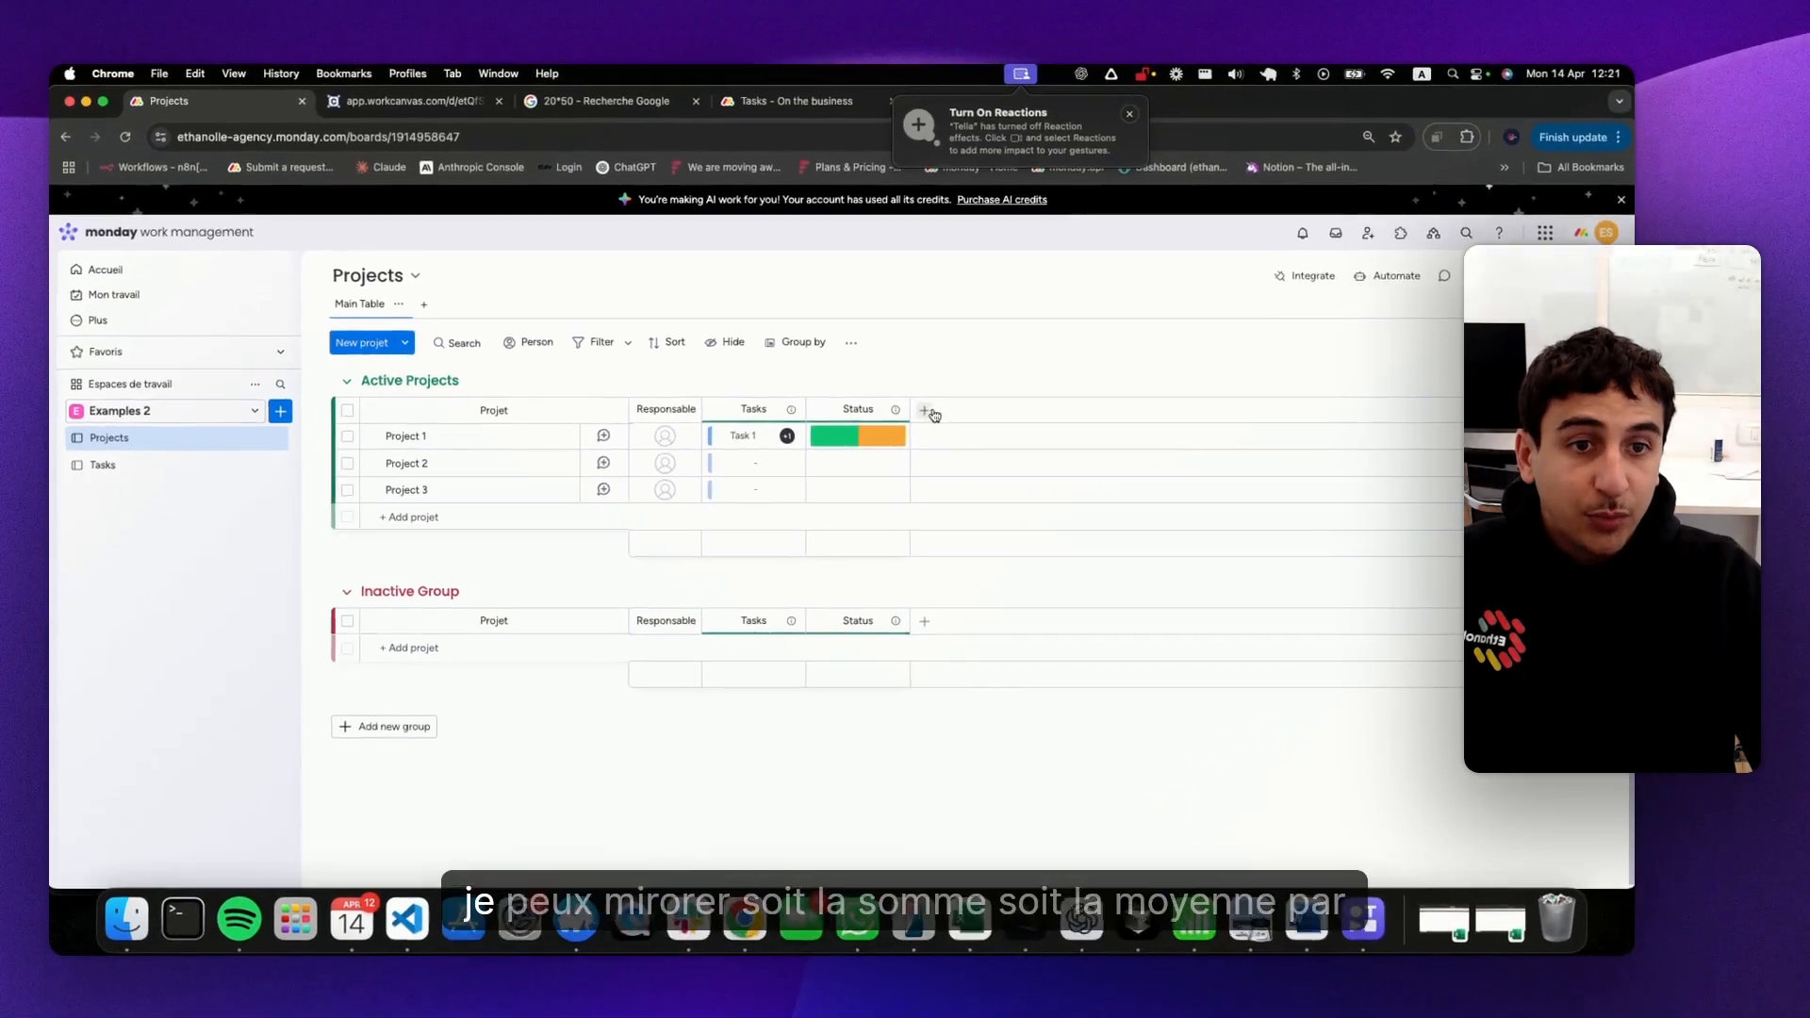
click(1082, 397)
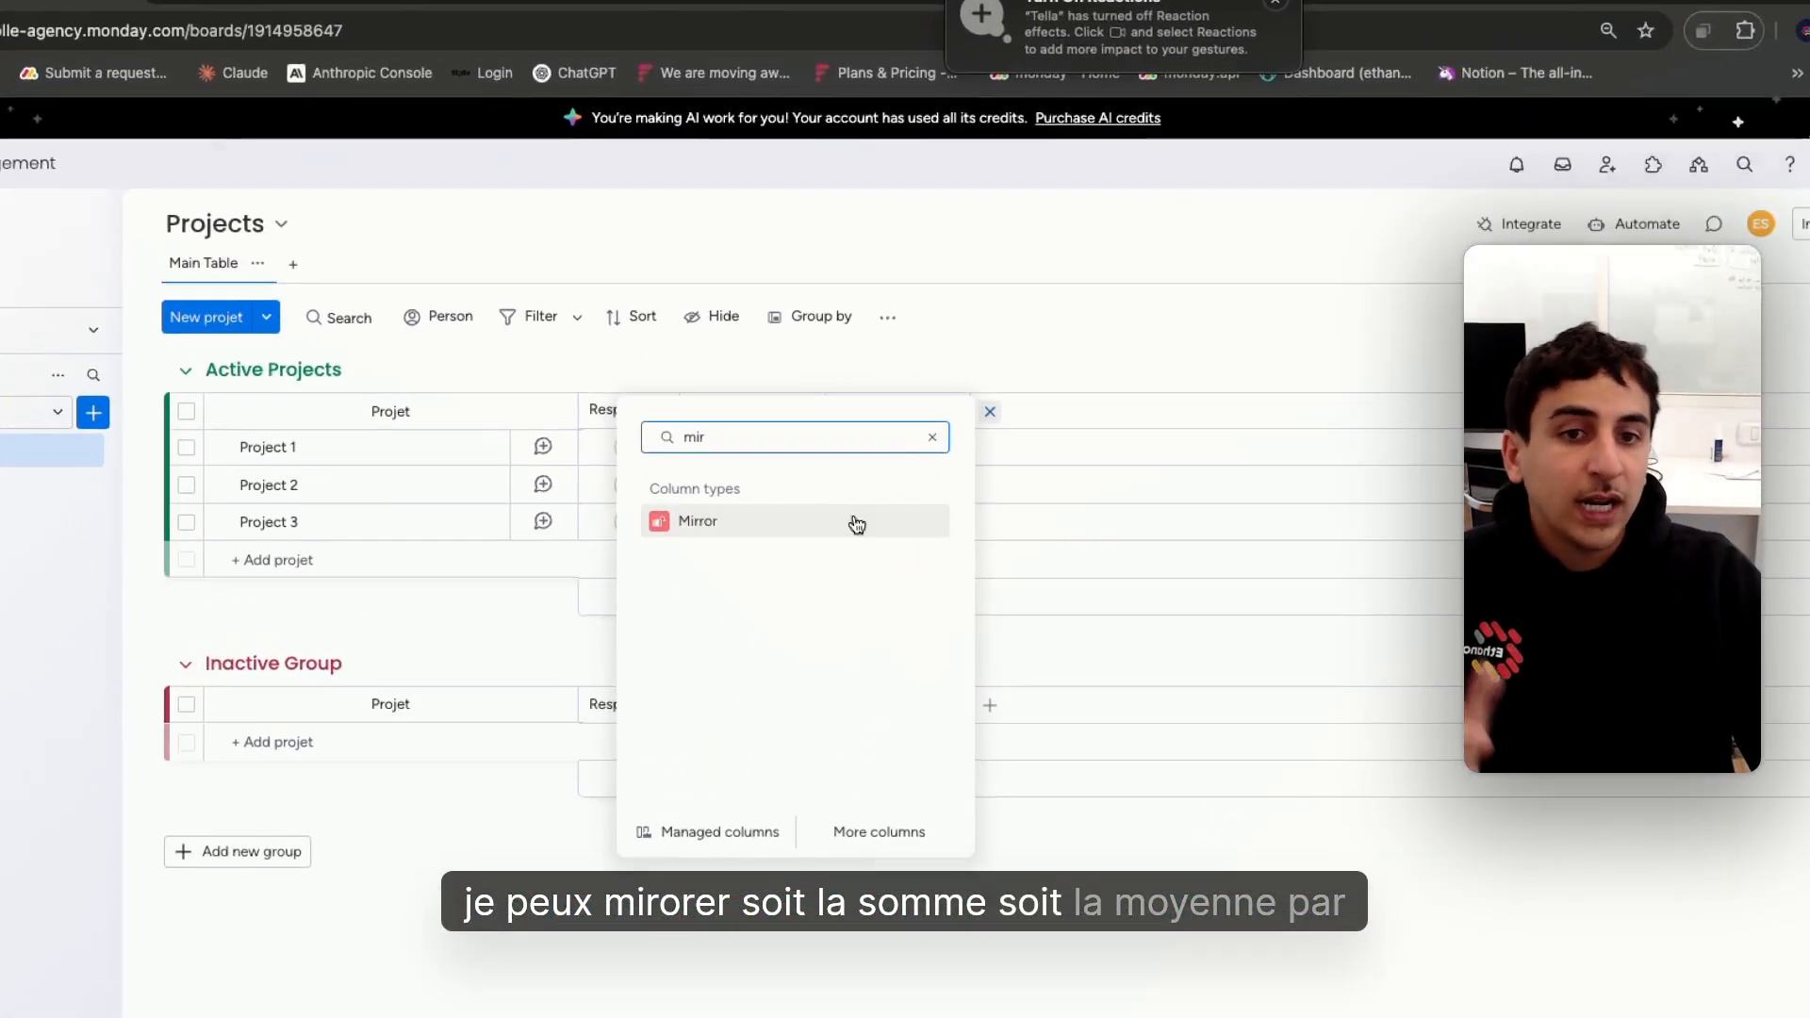
click(811, 489)
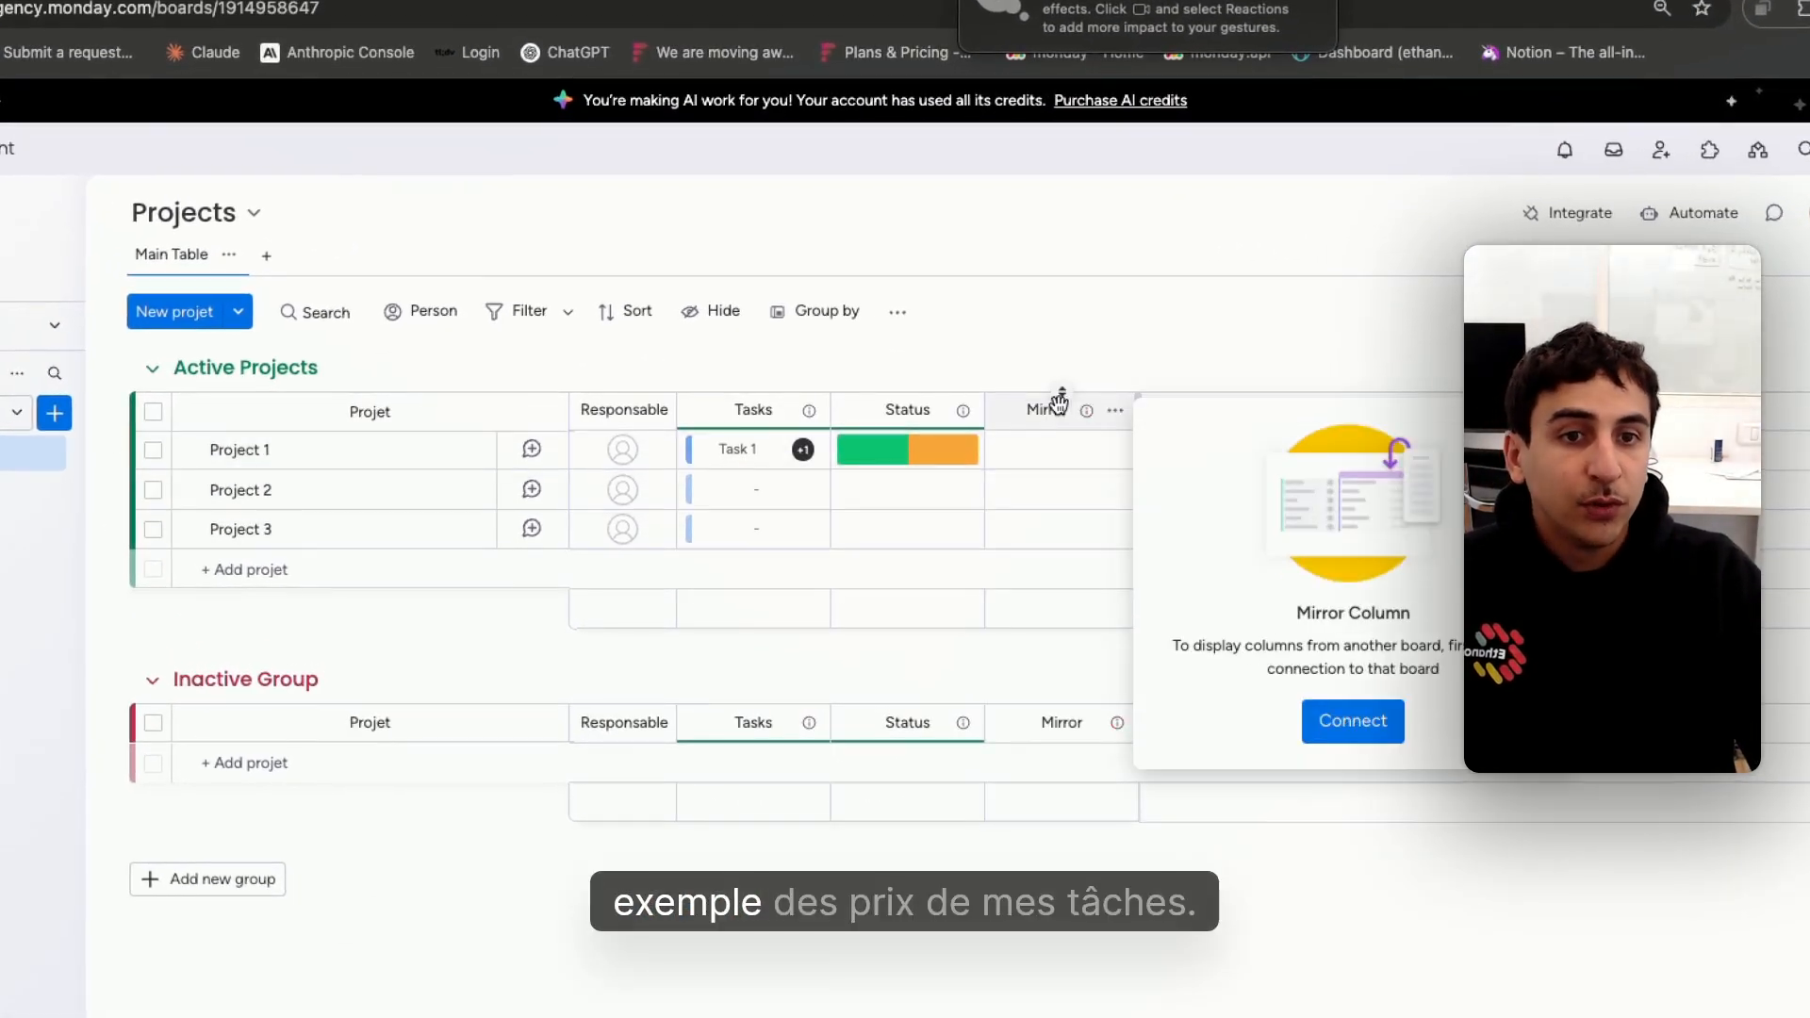
click(1353, 721)
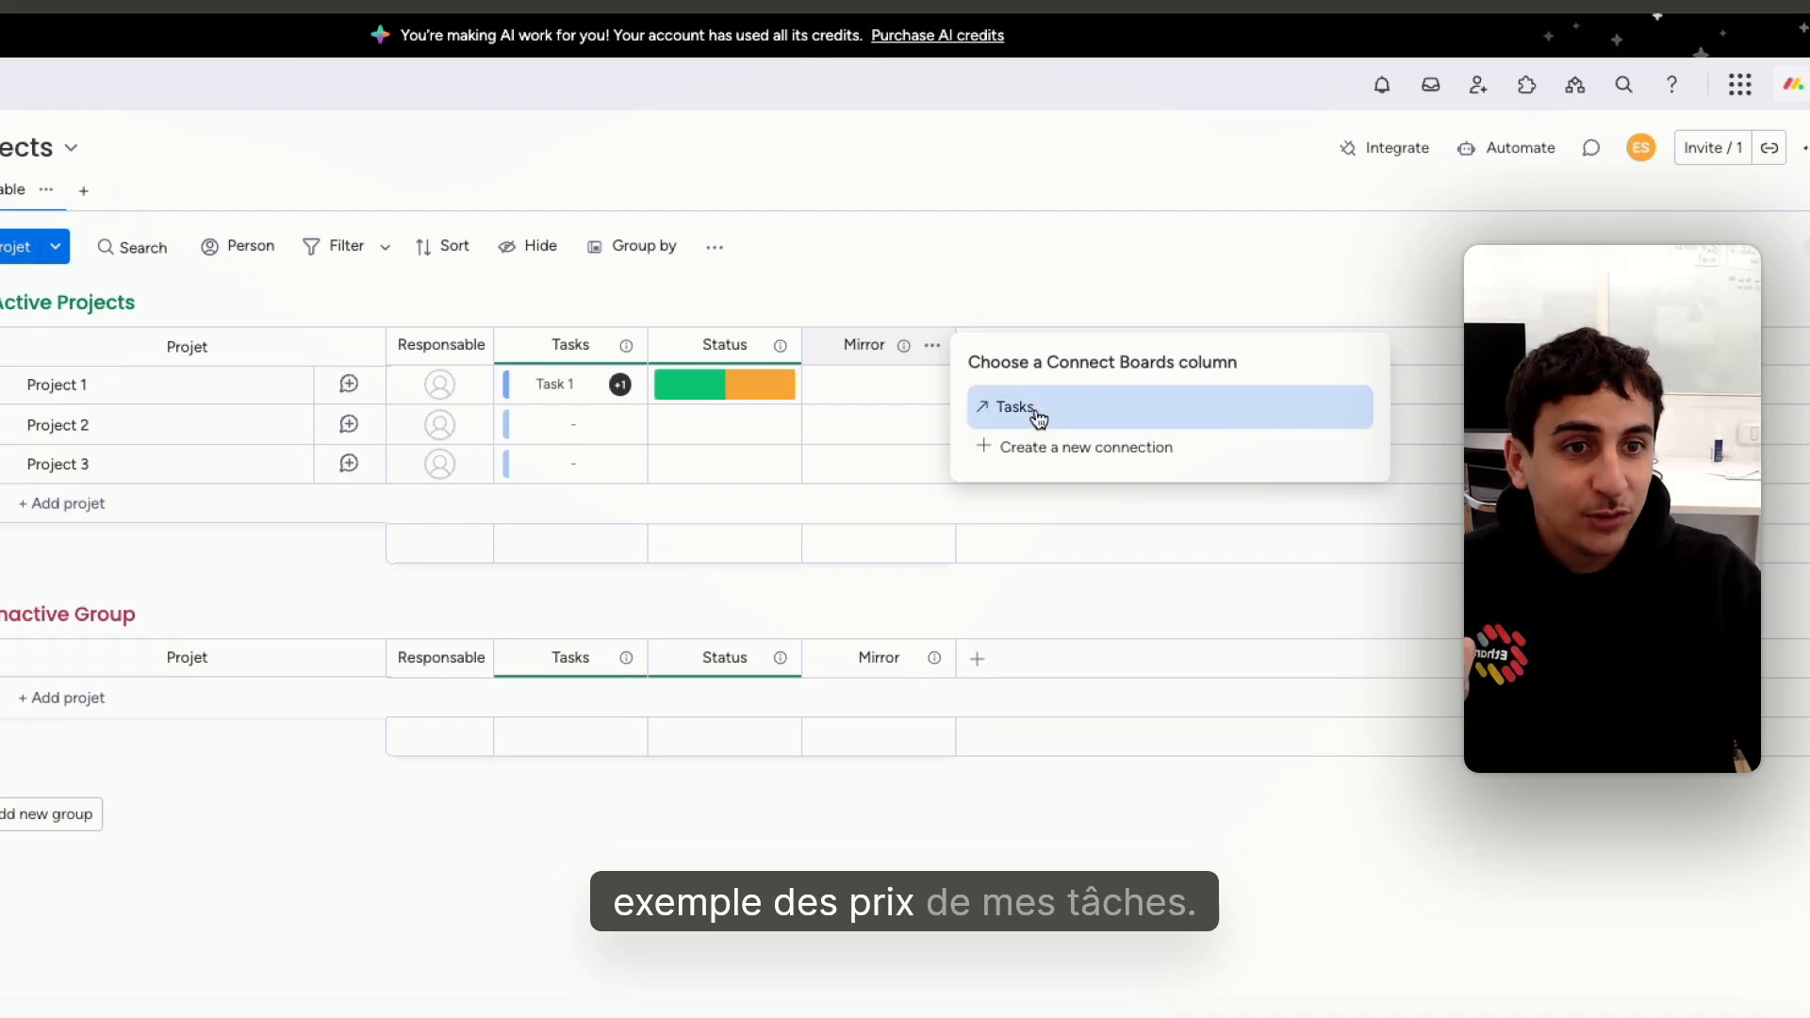
click(999, 498)
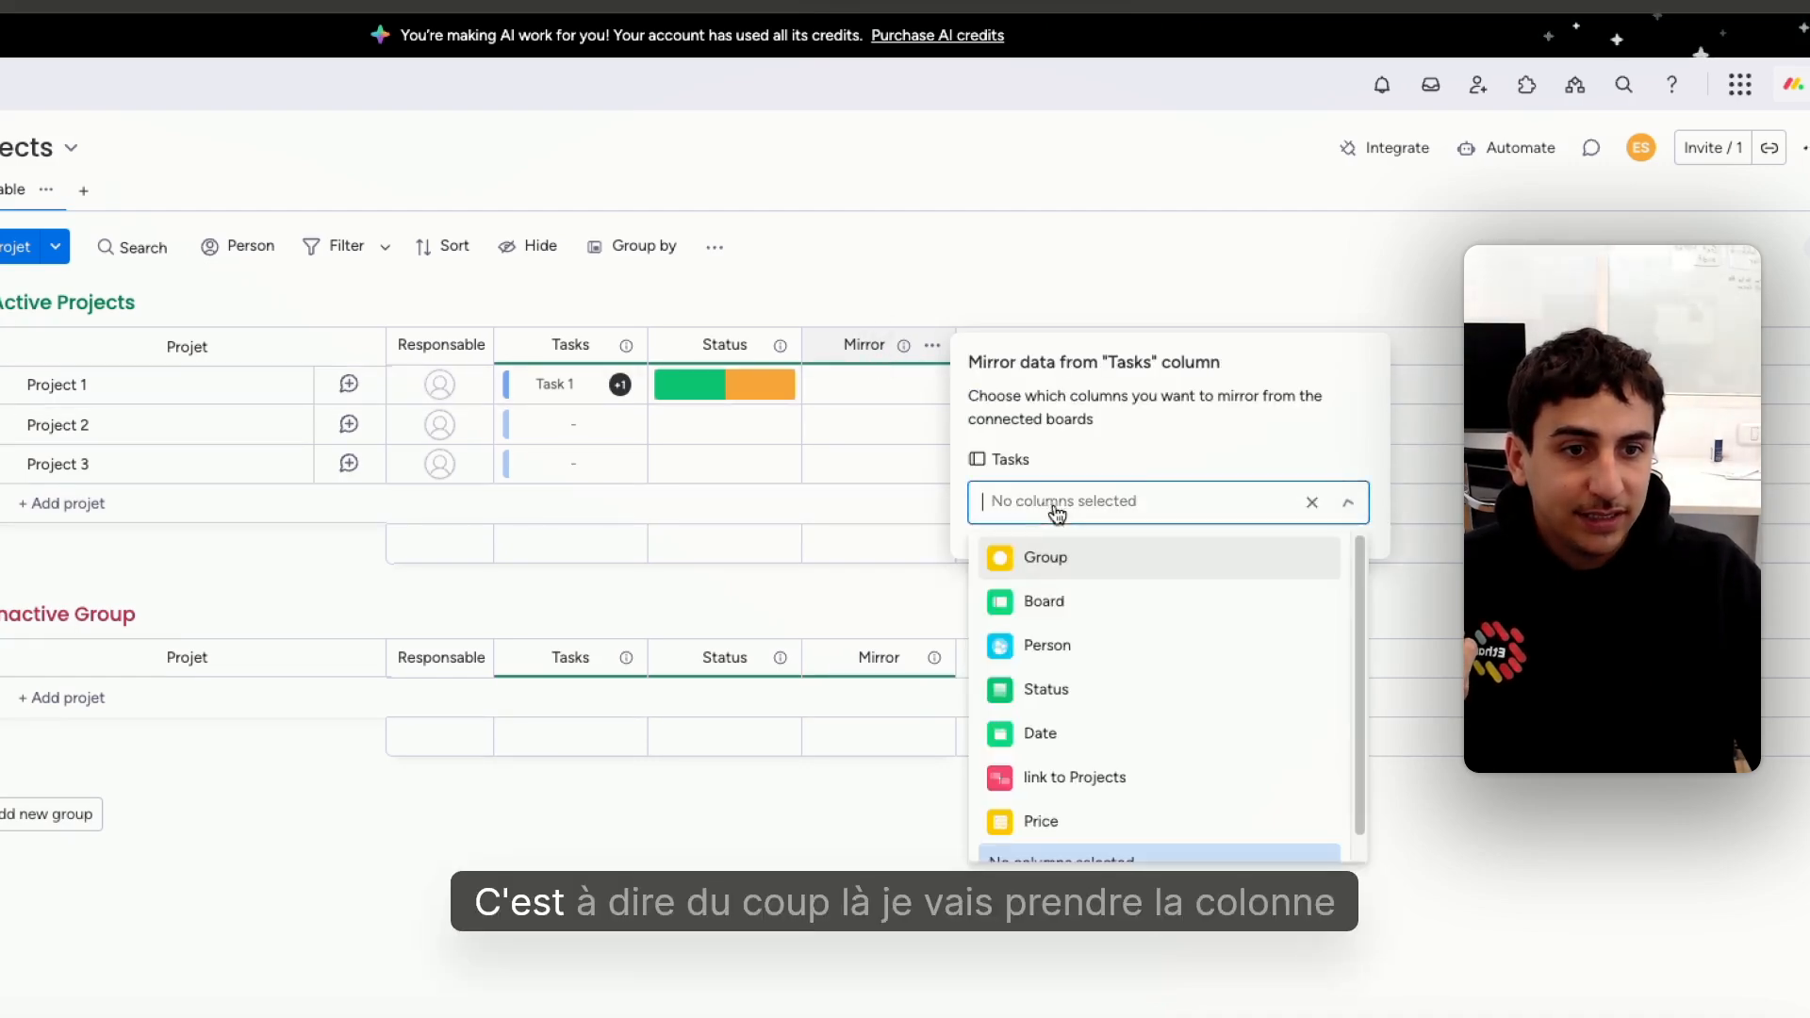
click(1079, 820)
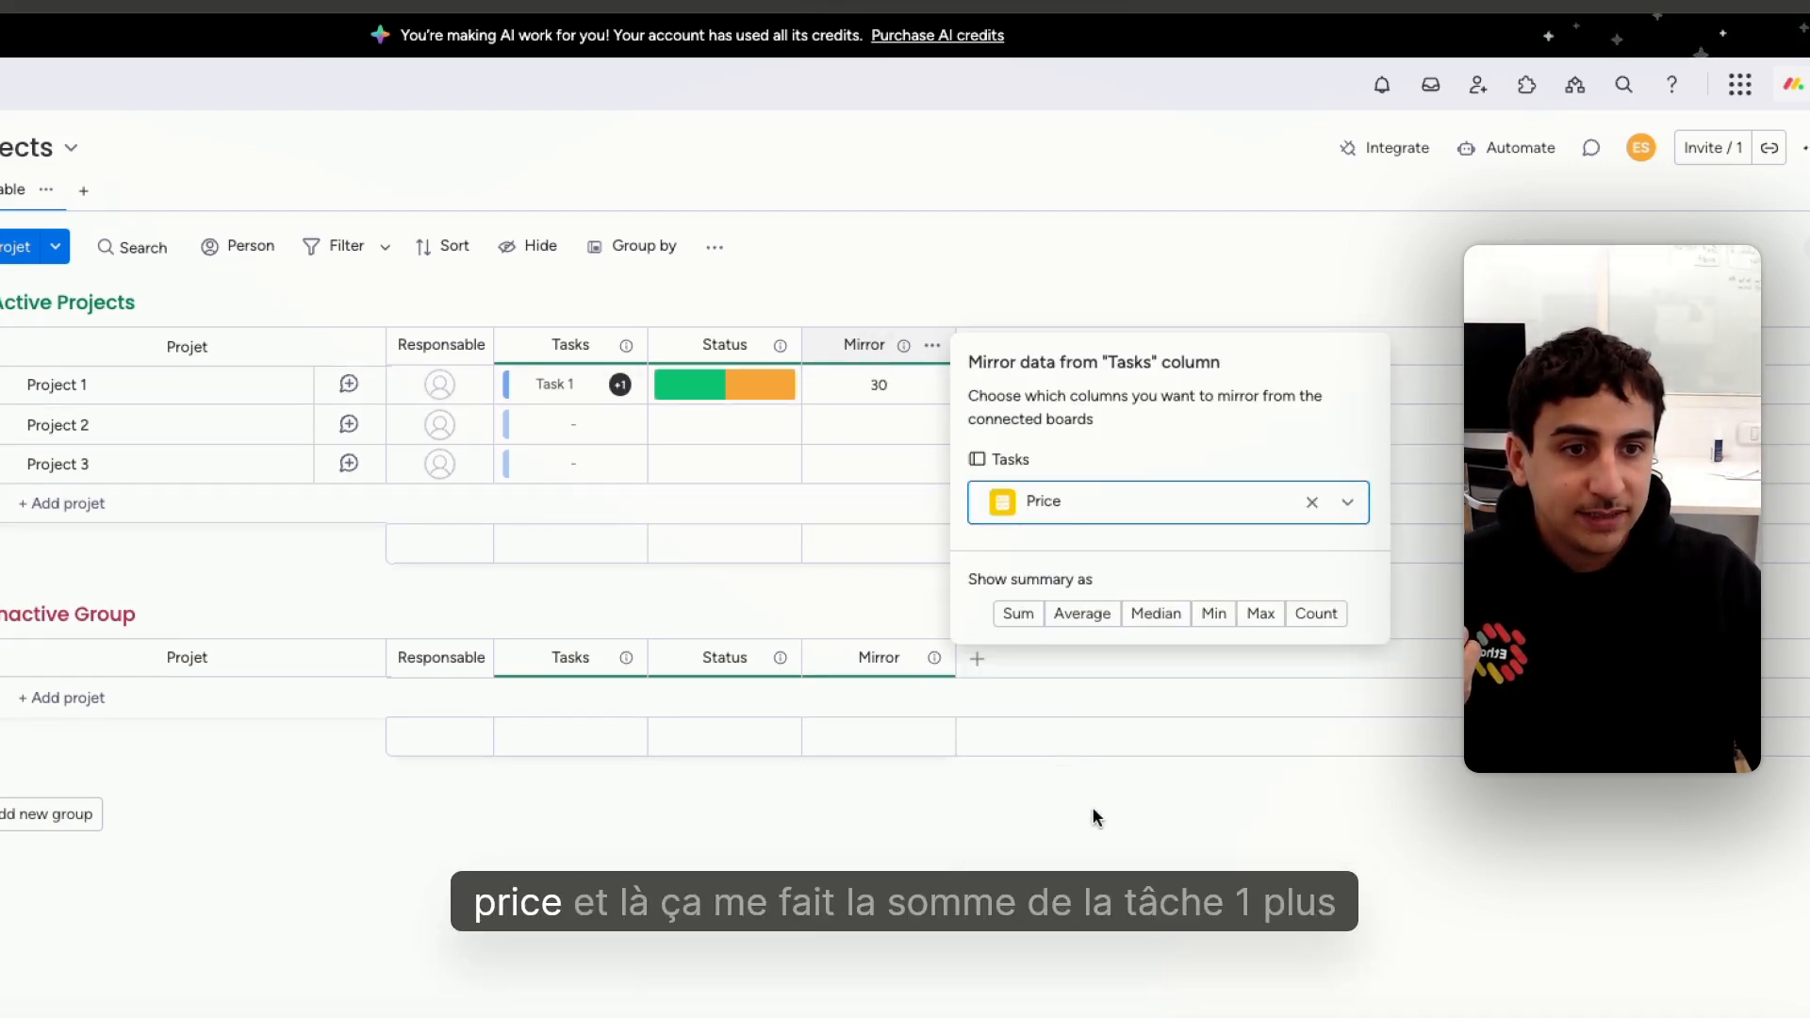
click(1061, 855)
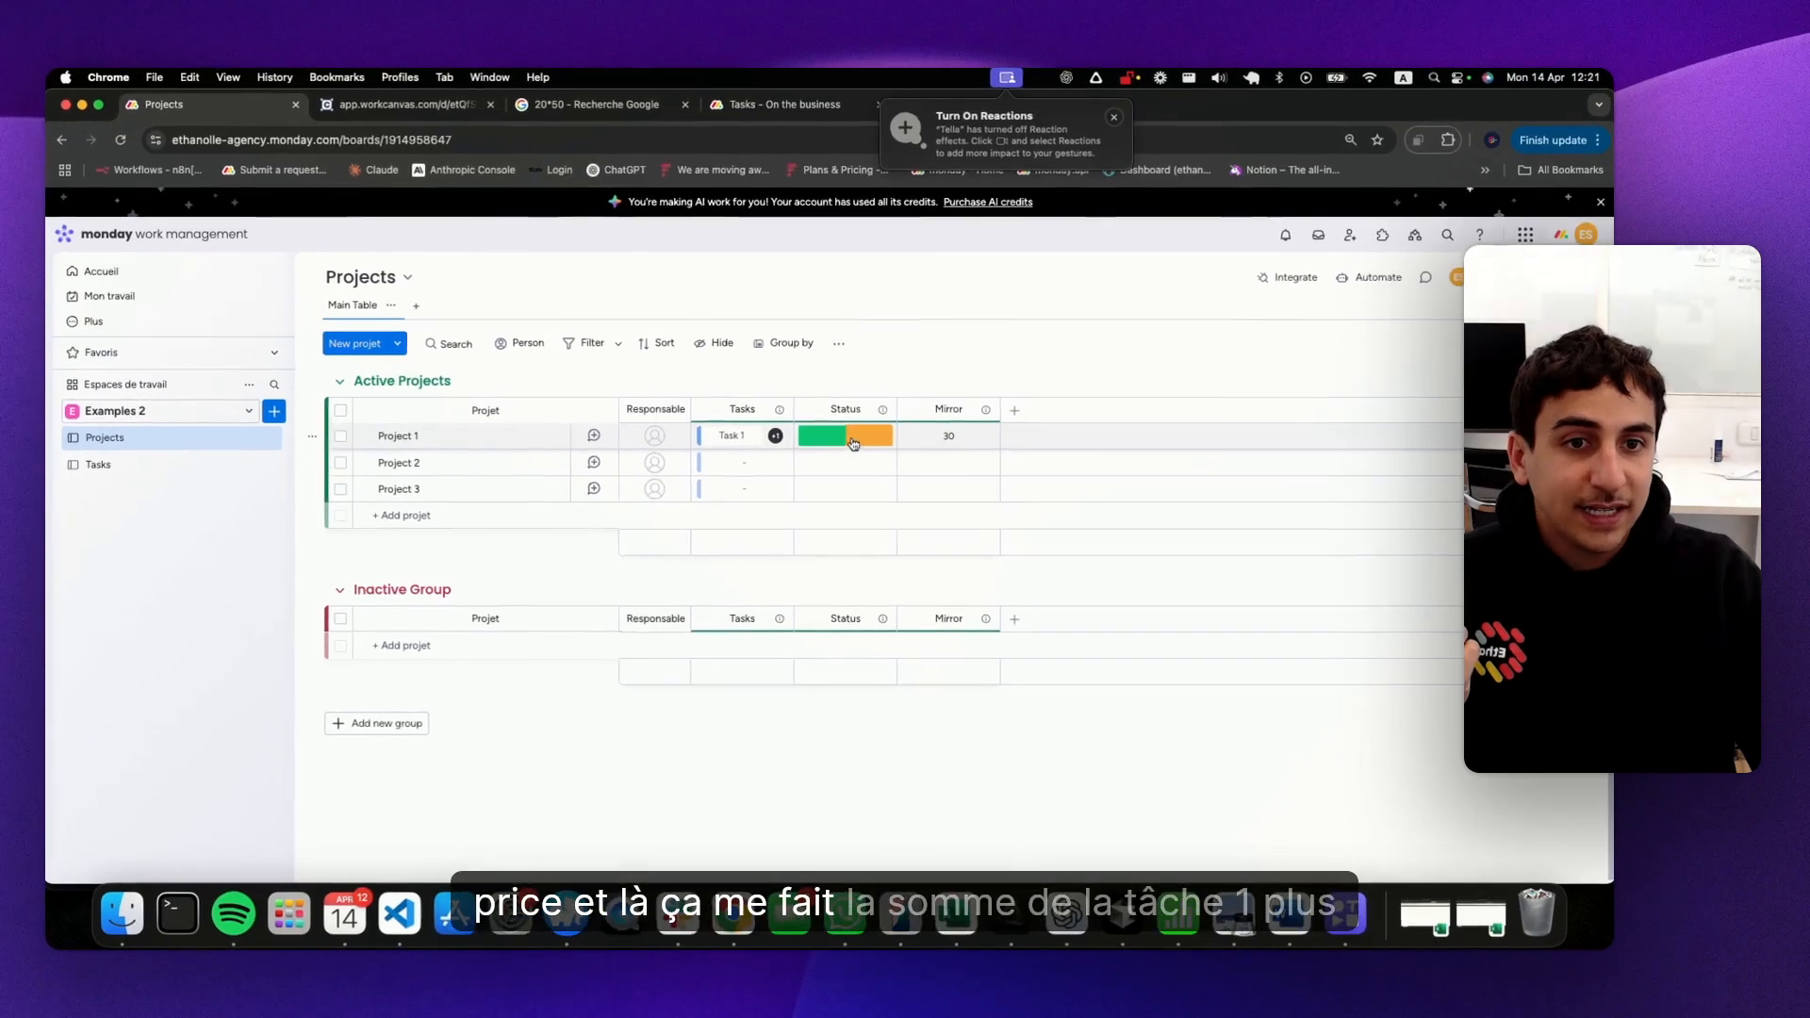
- Check the prices on the Tasks board and set the Projects board's price mirror to summarise as Average
click(179, 466)
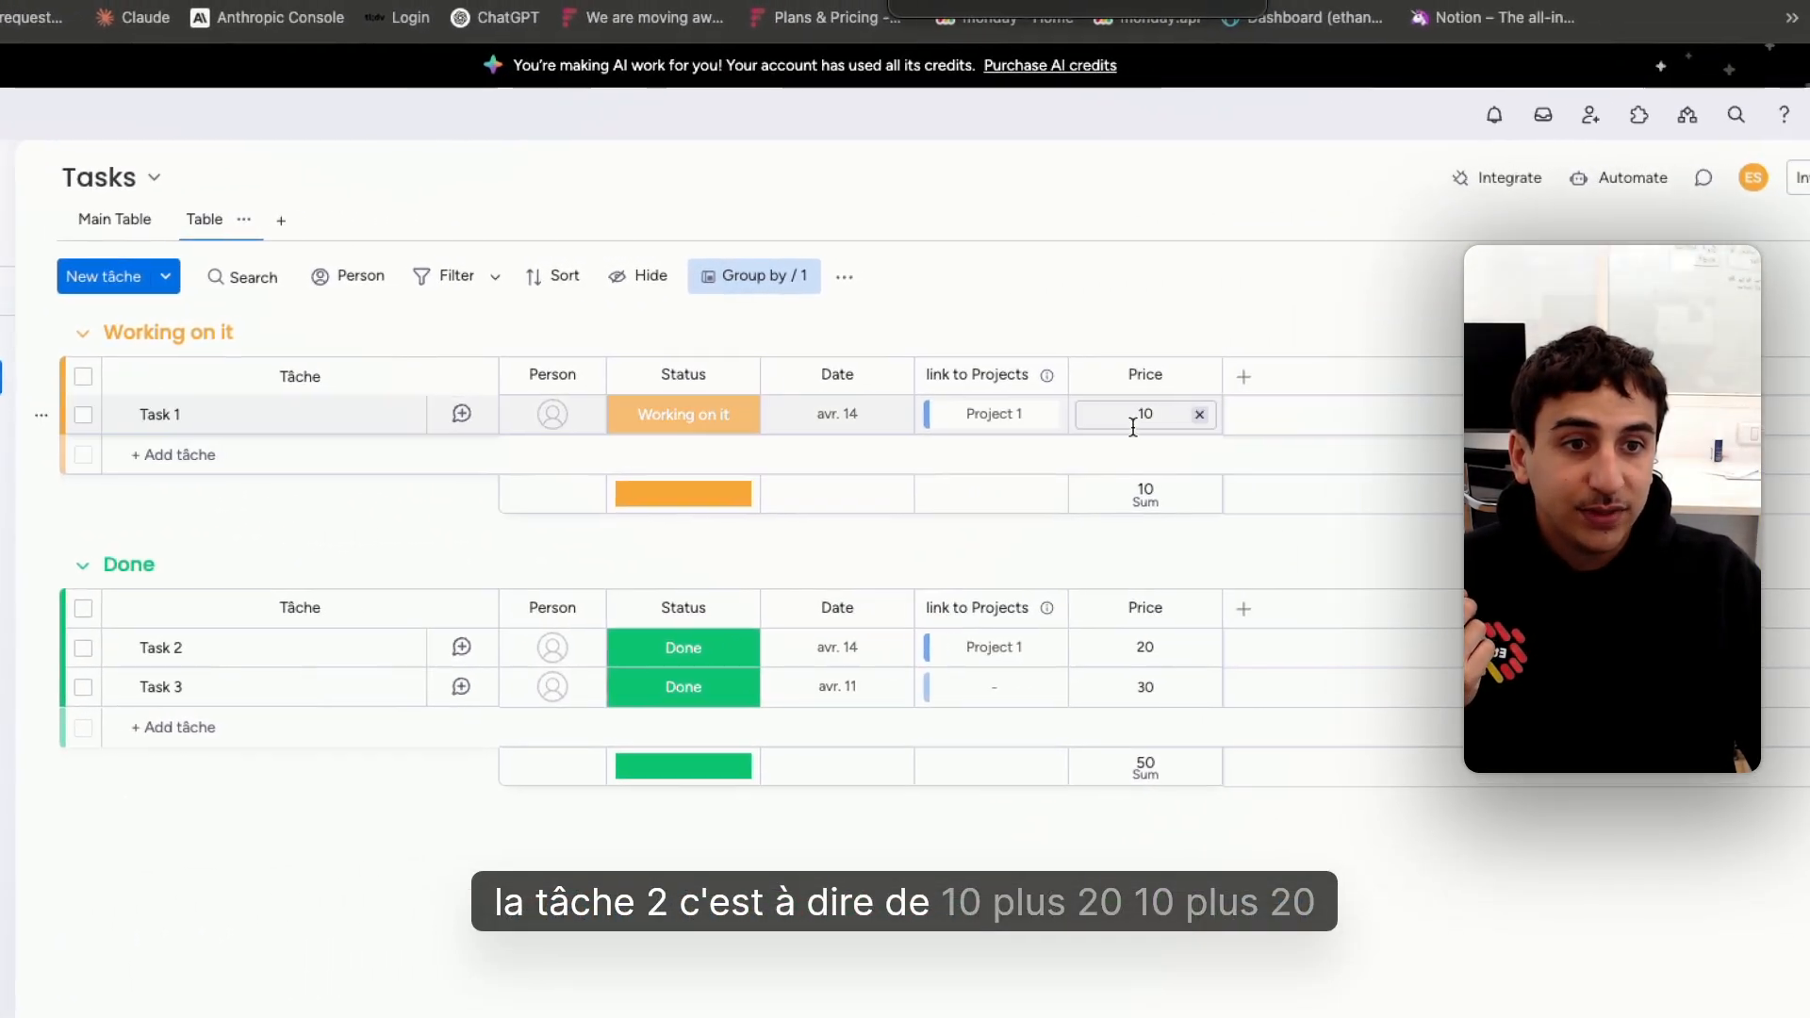
click(60, 429)
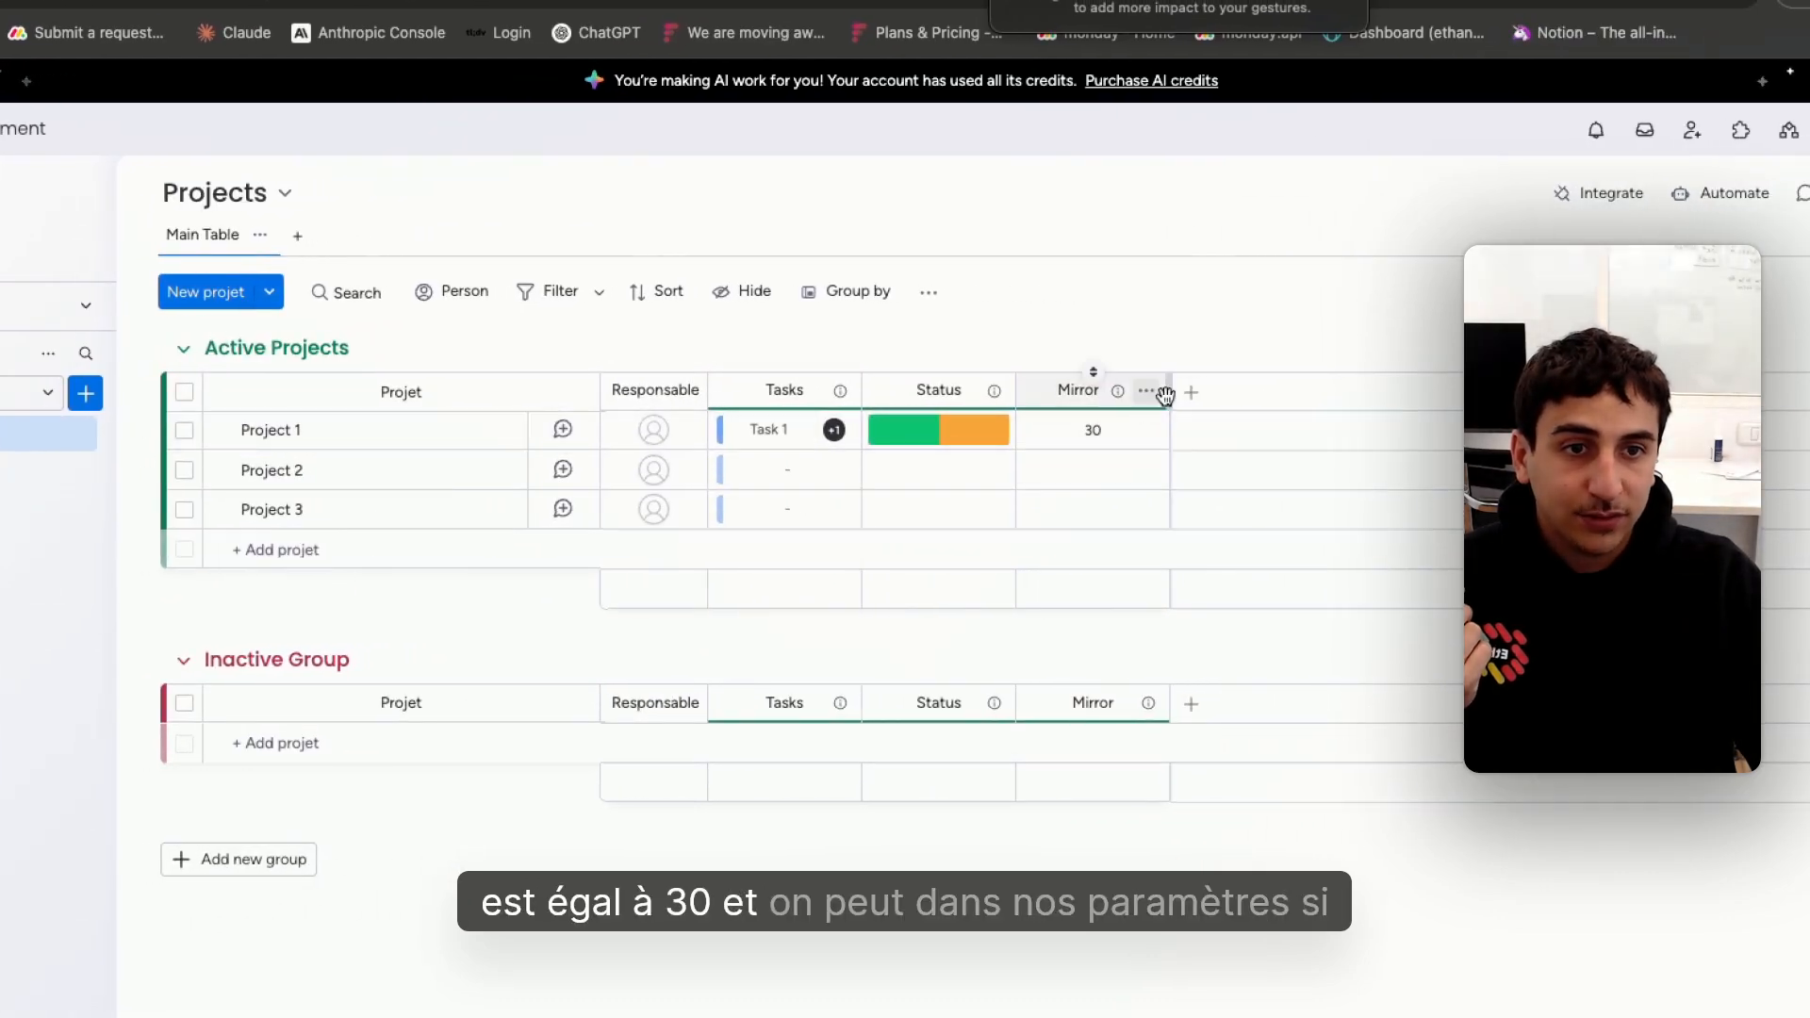
mouse_move(1438, 458)
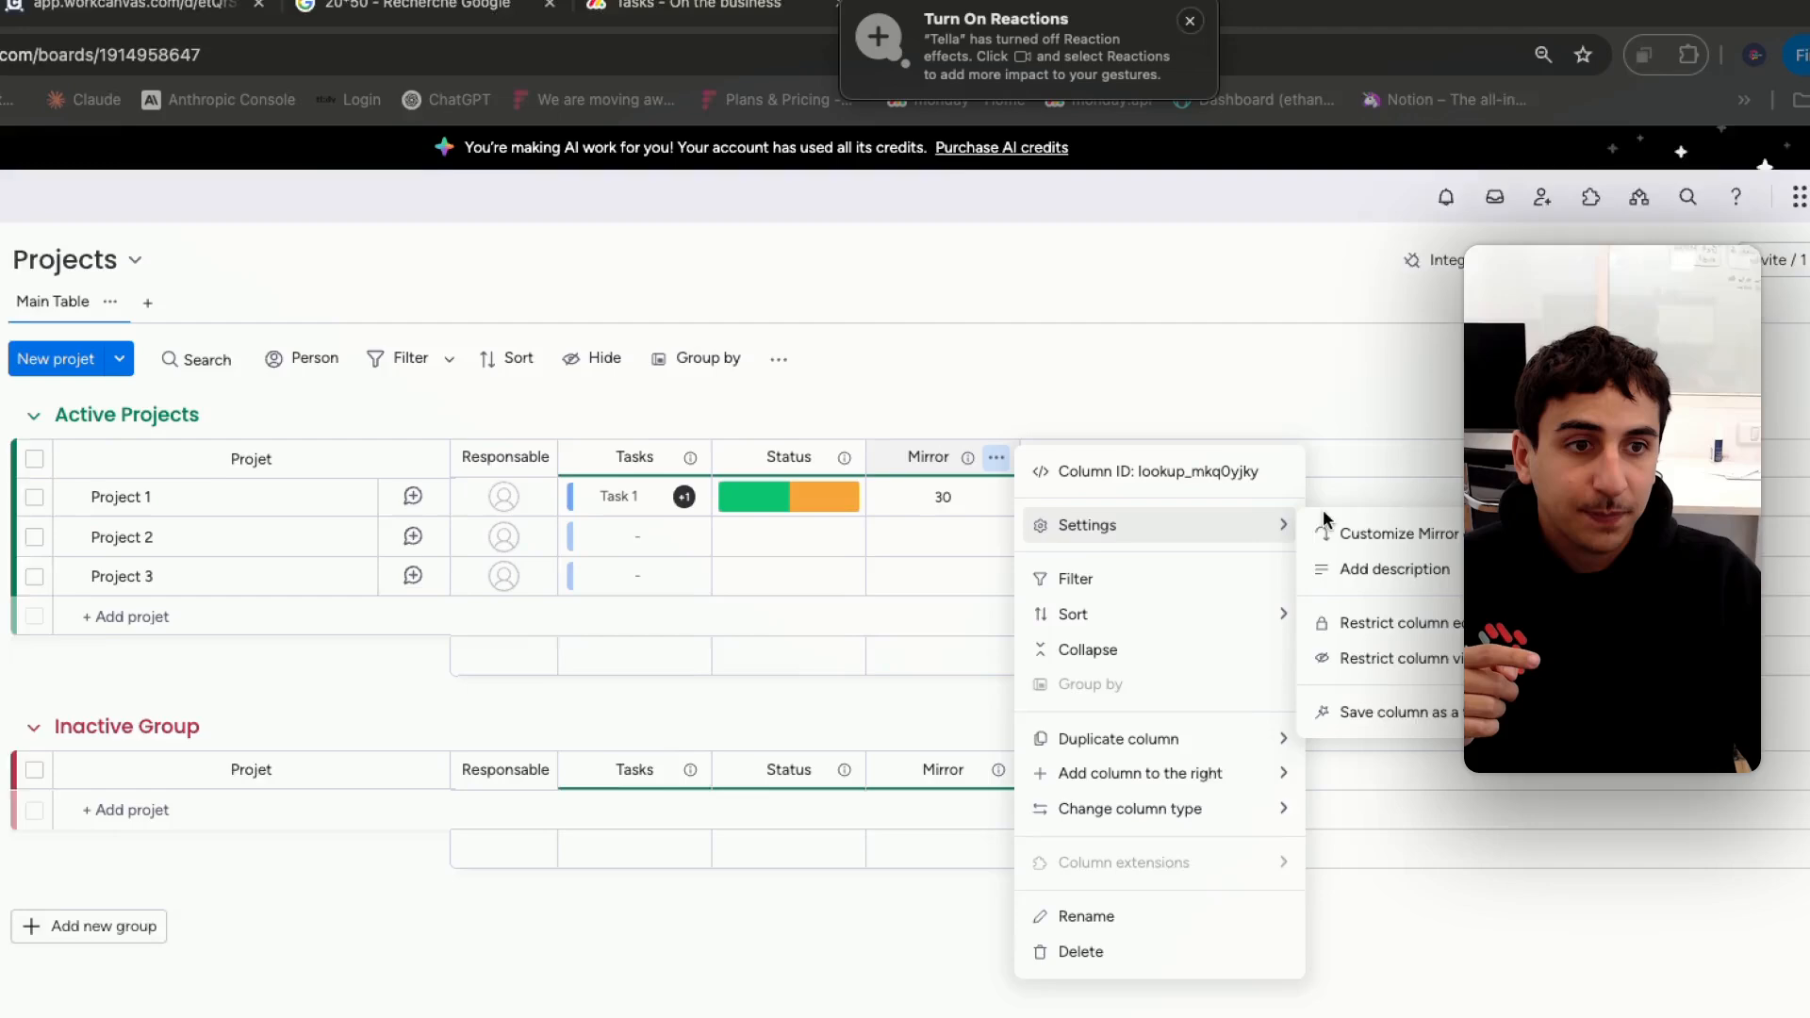
click(1367, 533)
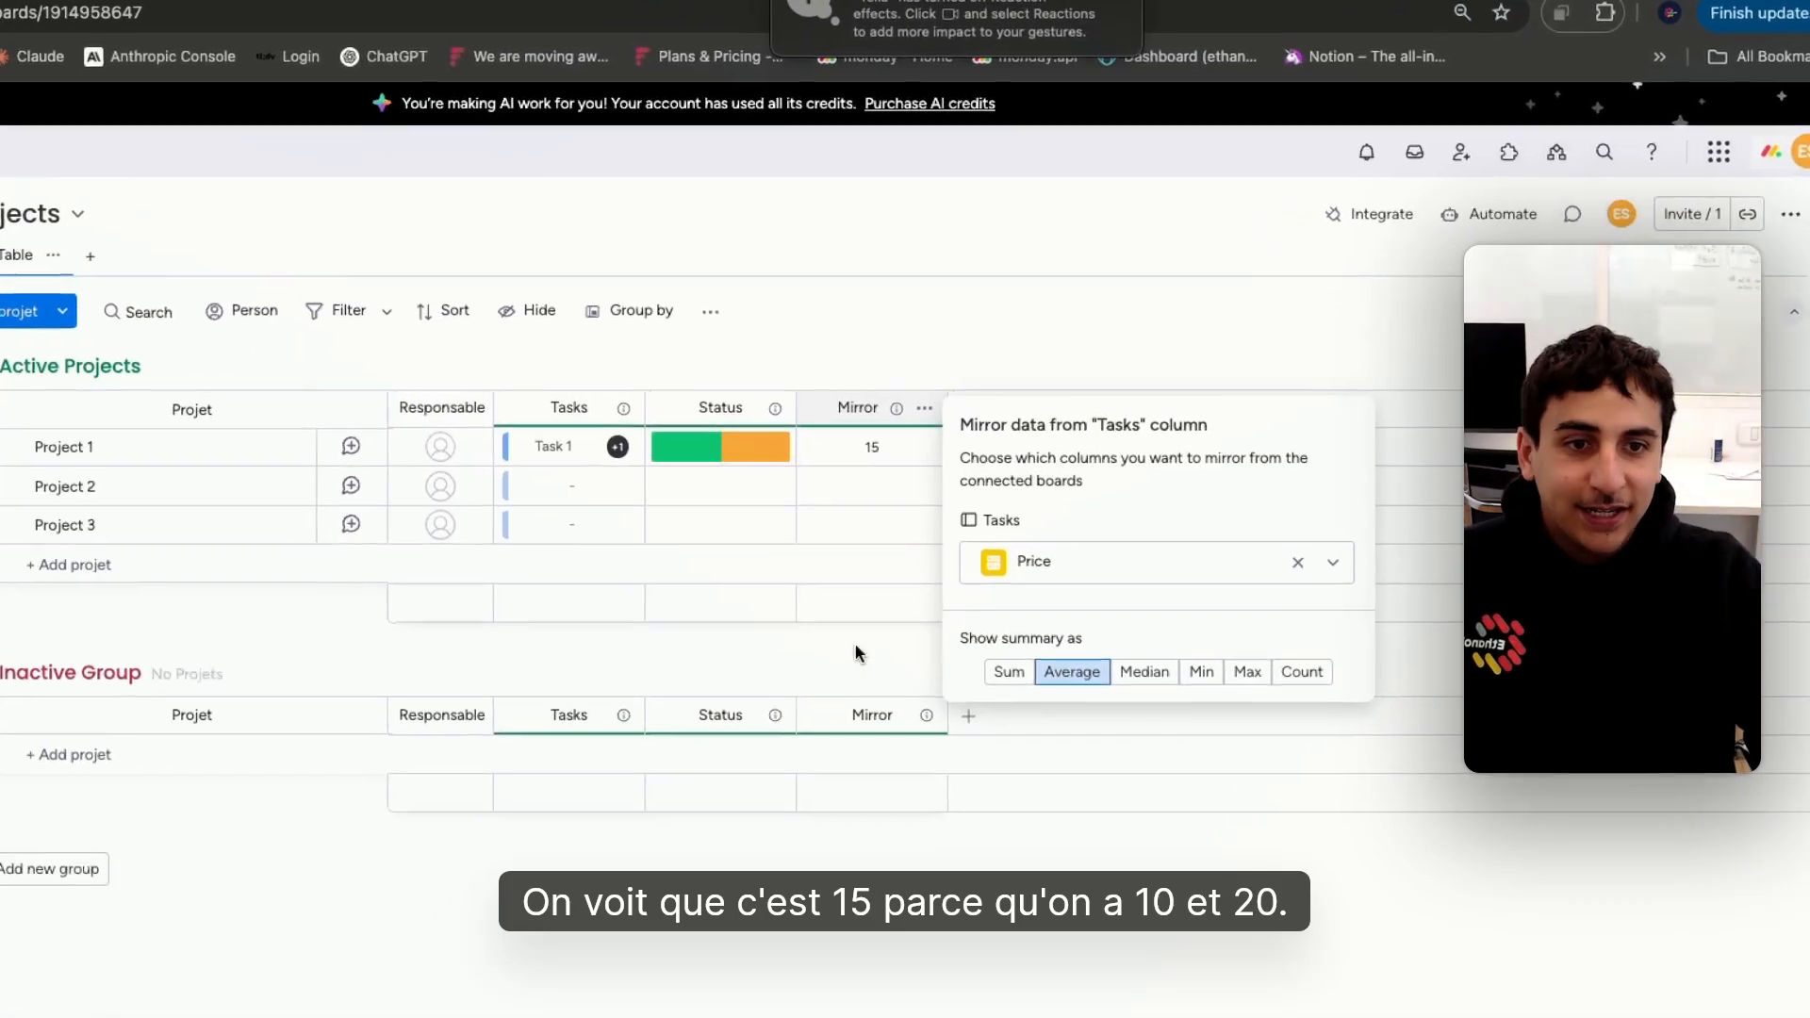
- Rename the new mirror column on the Projects board to Price
click(936, 584)
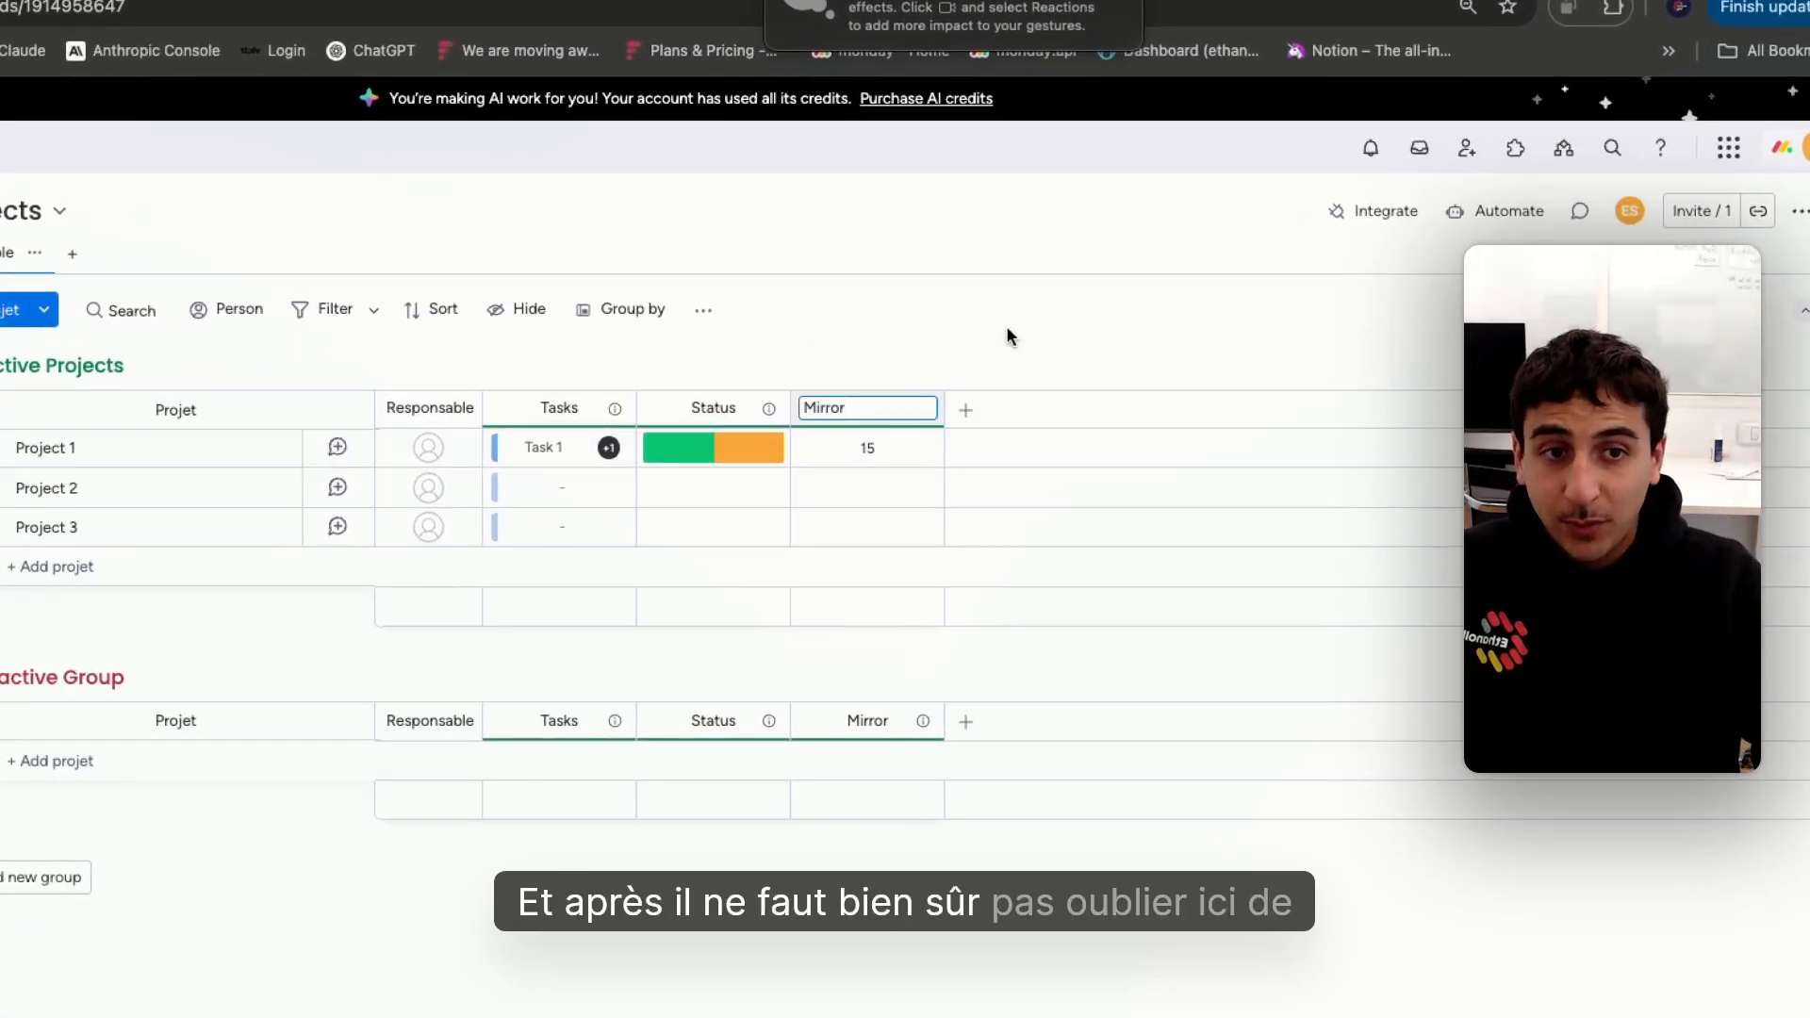
key(ctrl+a)
text(Price)
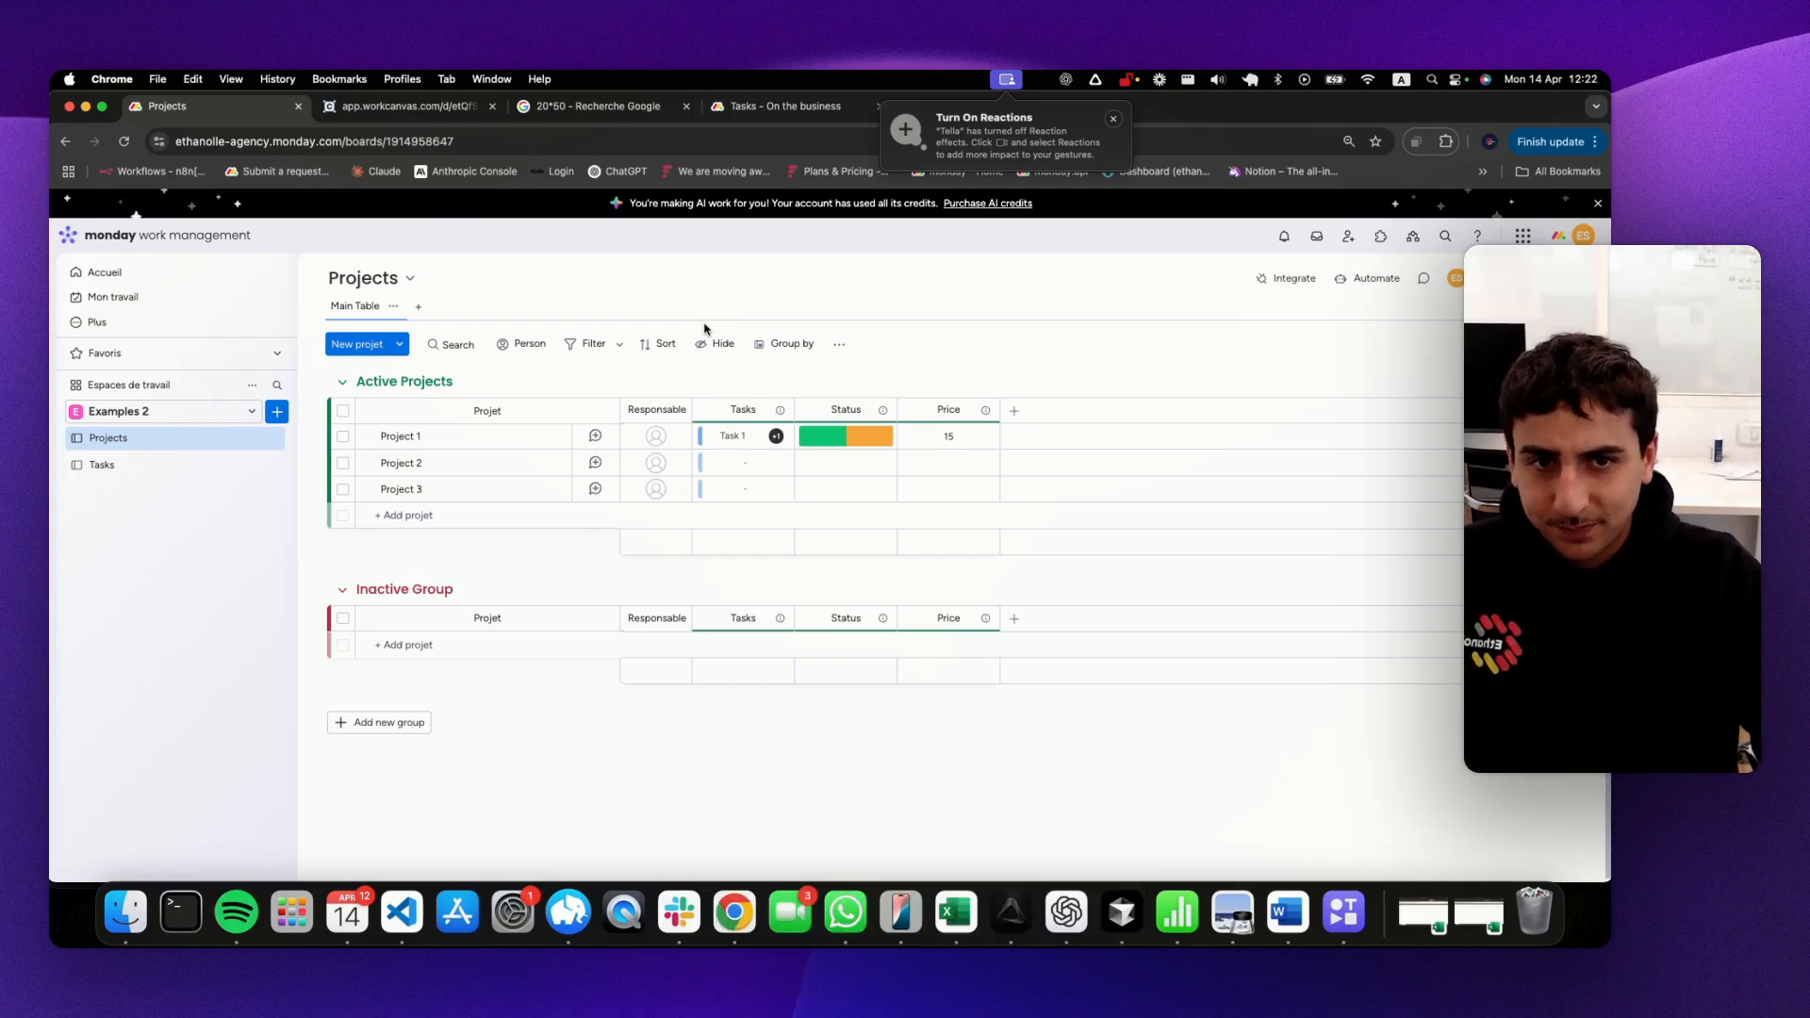
- Open the Connect boards settings of the Projects board's Tasks column to review its connected boards
click(782, 413)
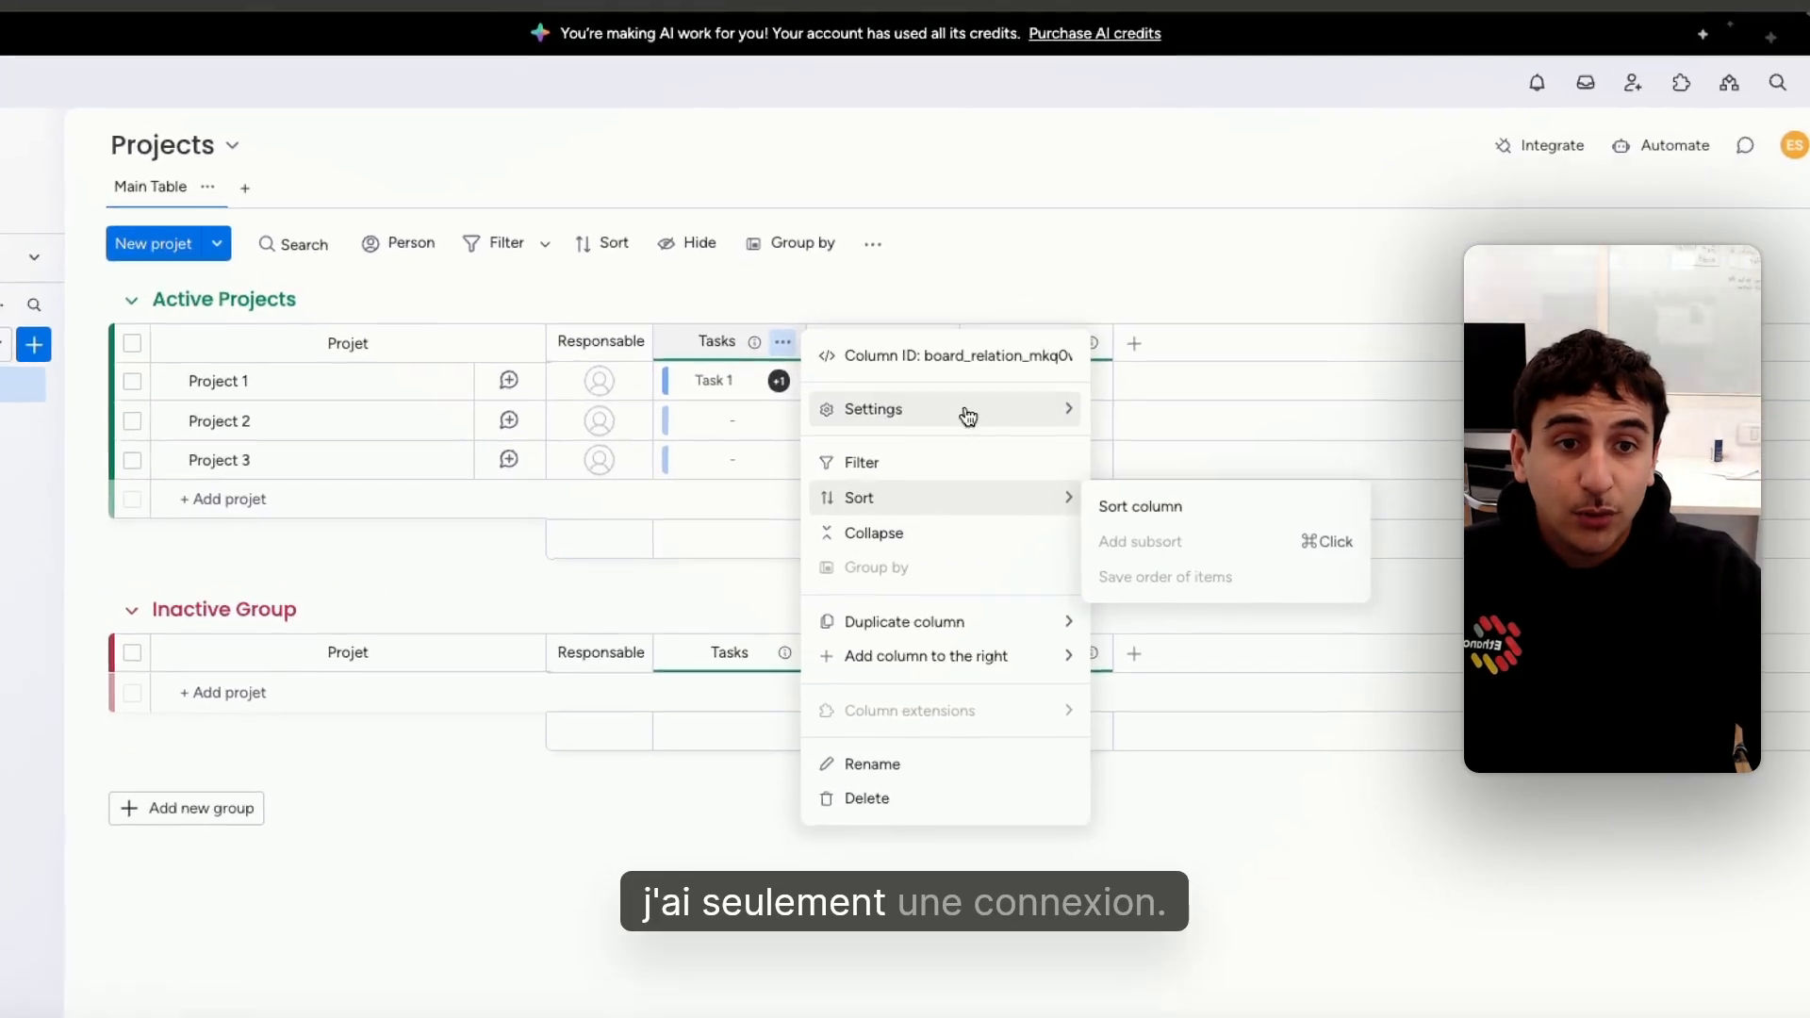
mouse_move(968, 416)
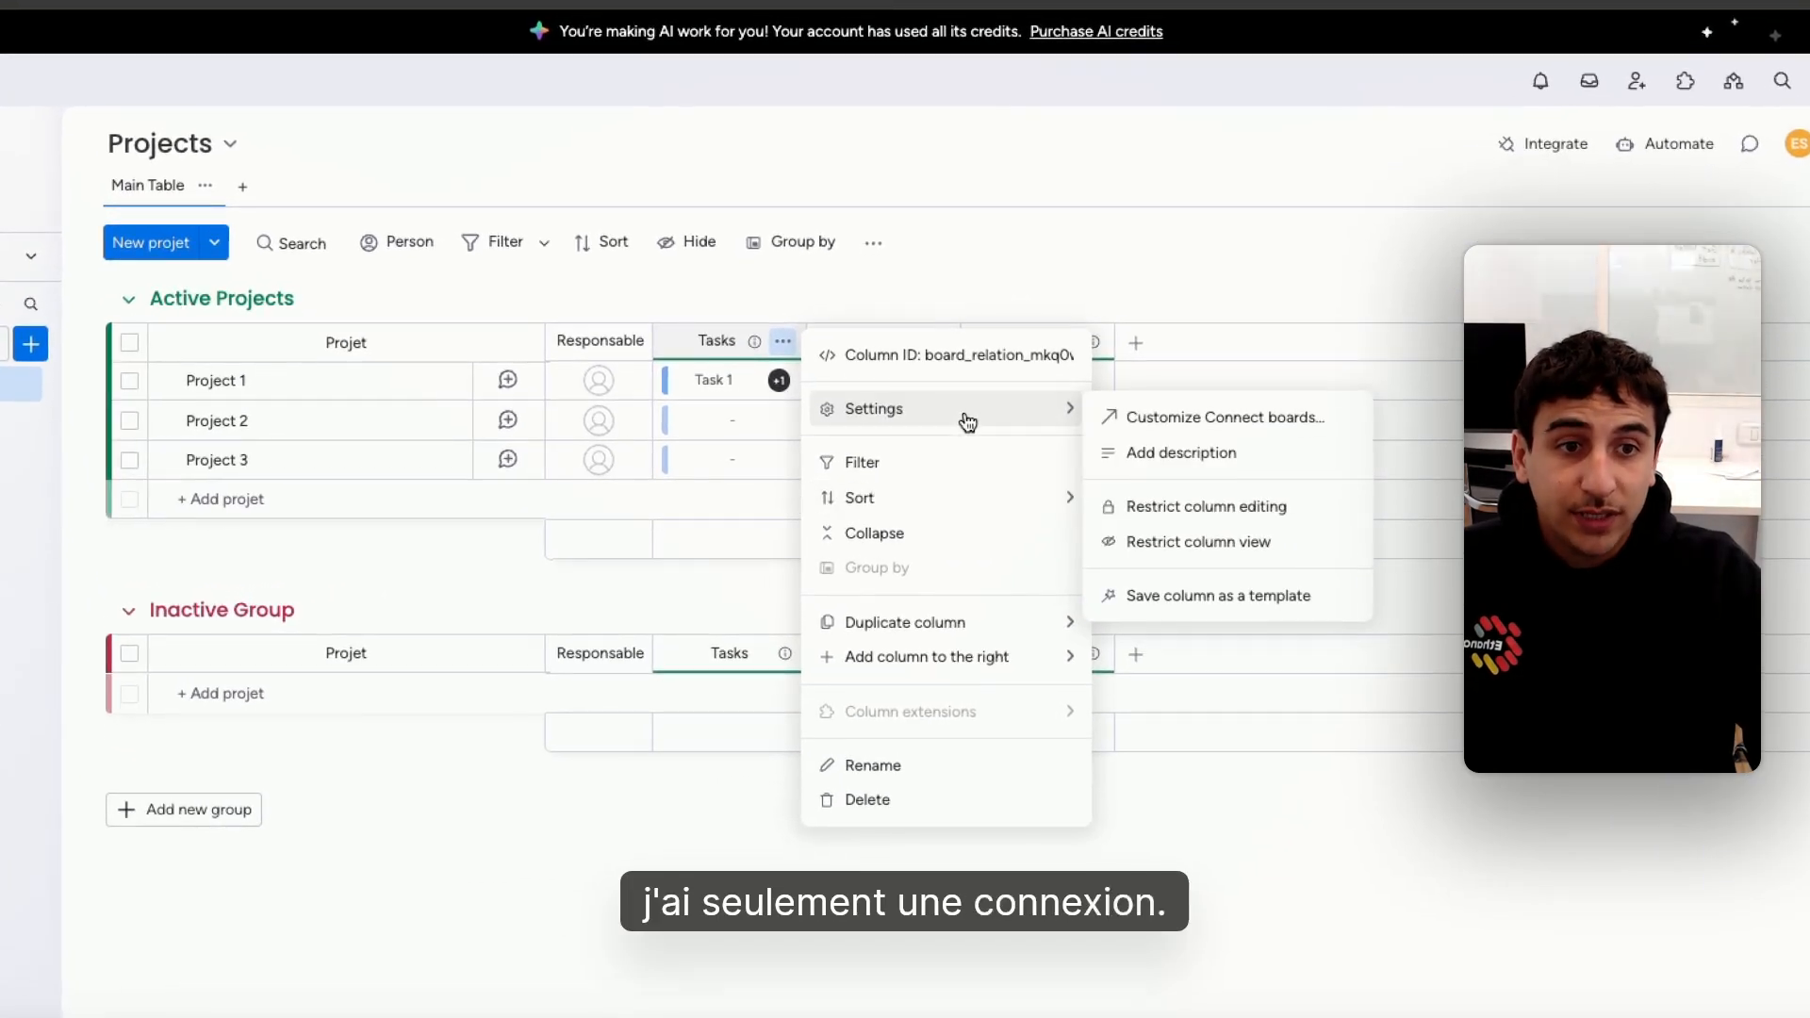
click(1121, 416)
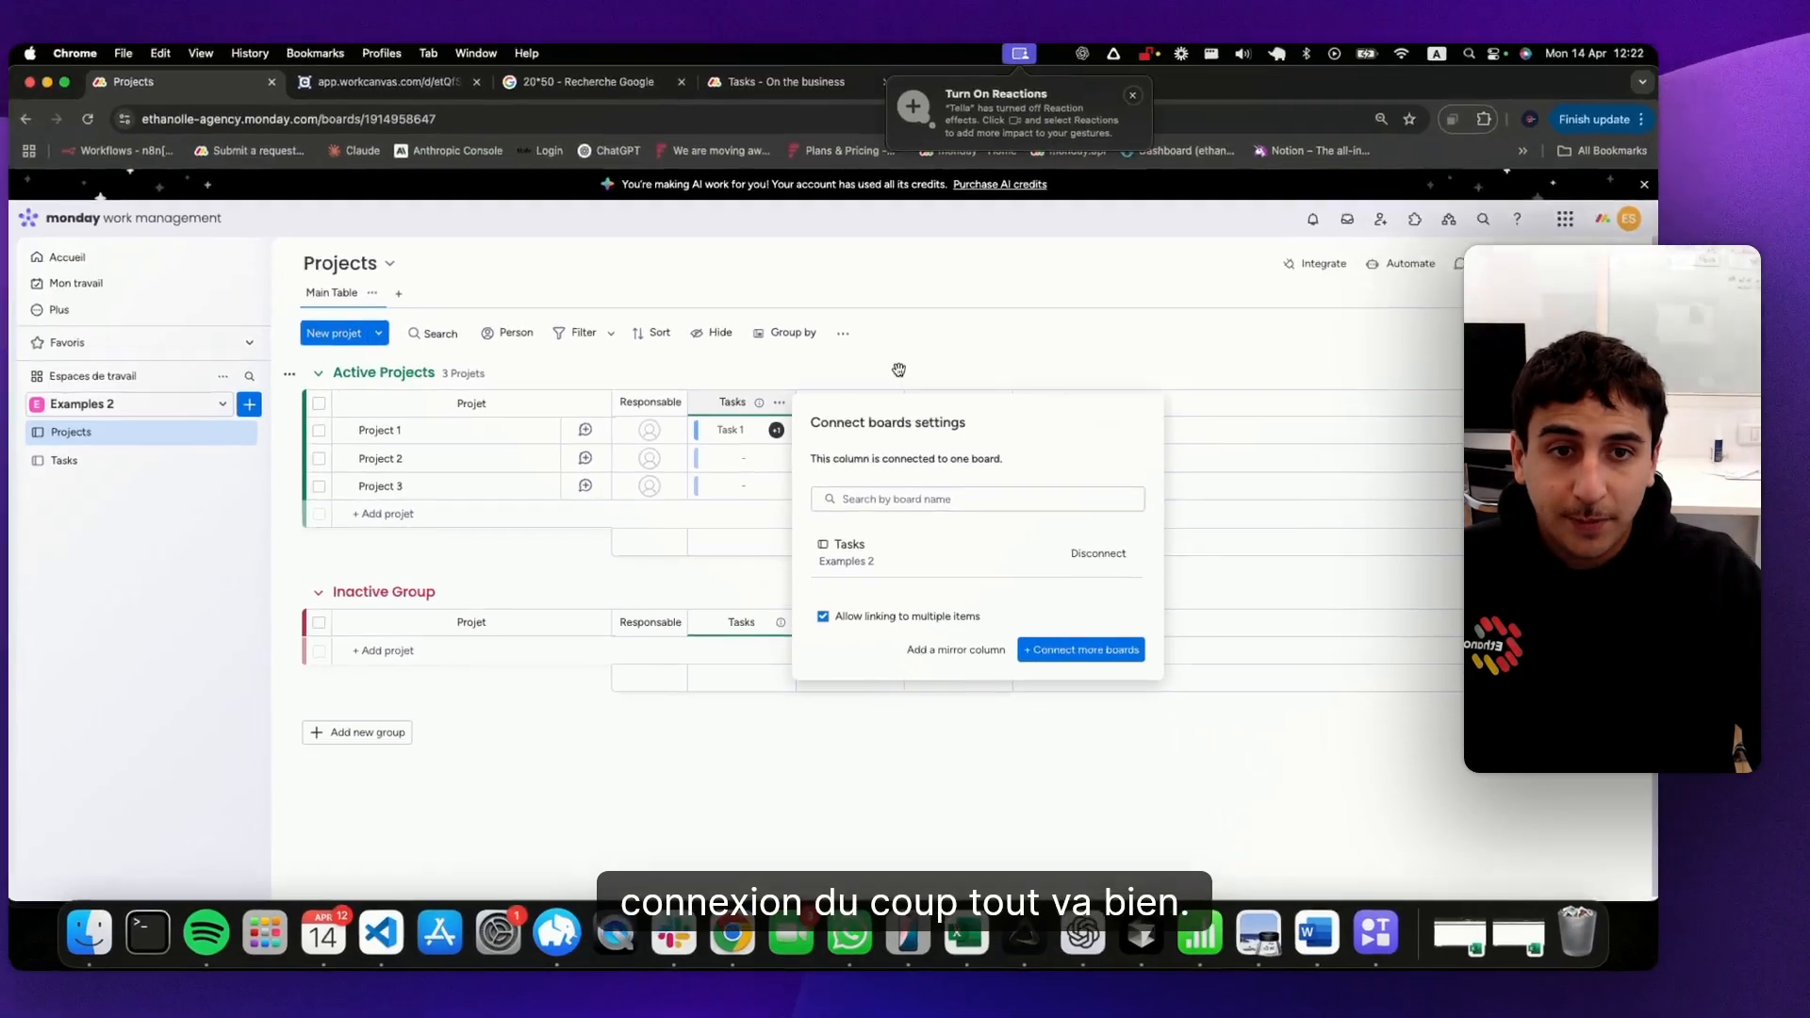
- Close the connection settings and assign the first suggested person as Responsable of Project 1 on the Projects board
click(939, 285)
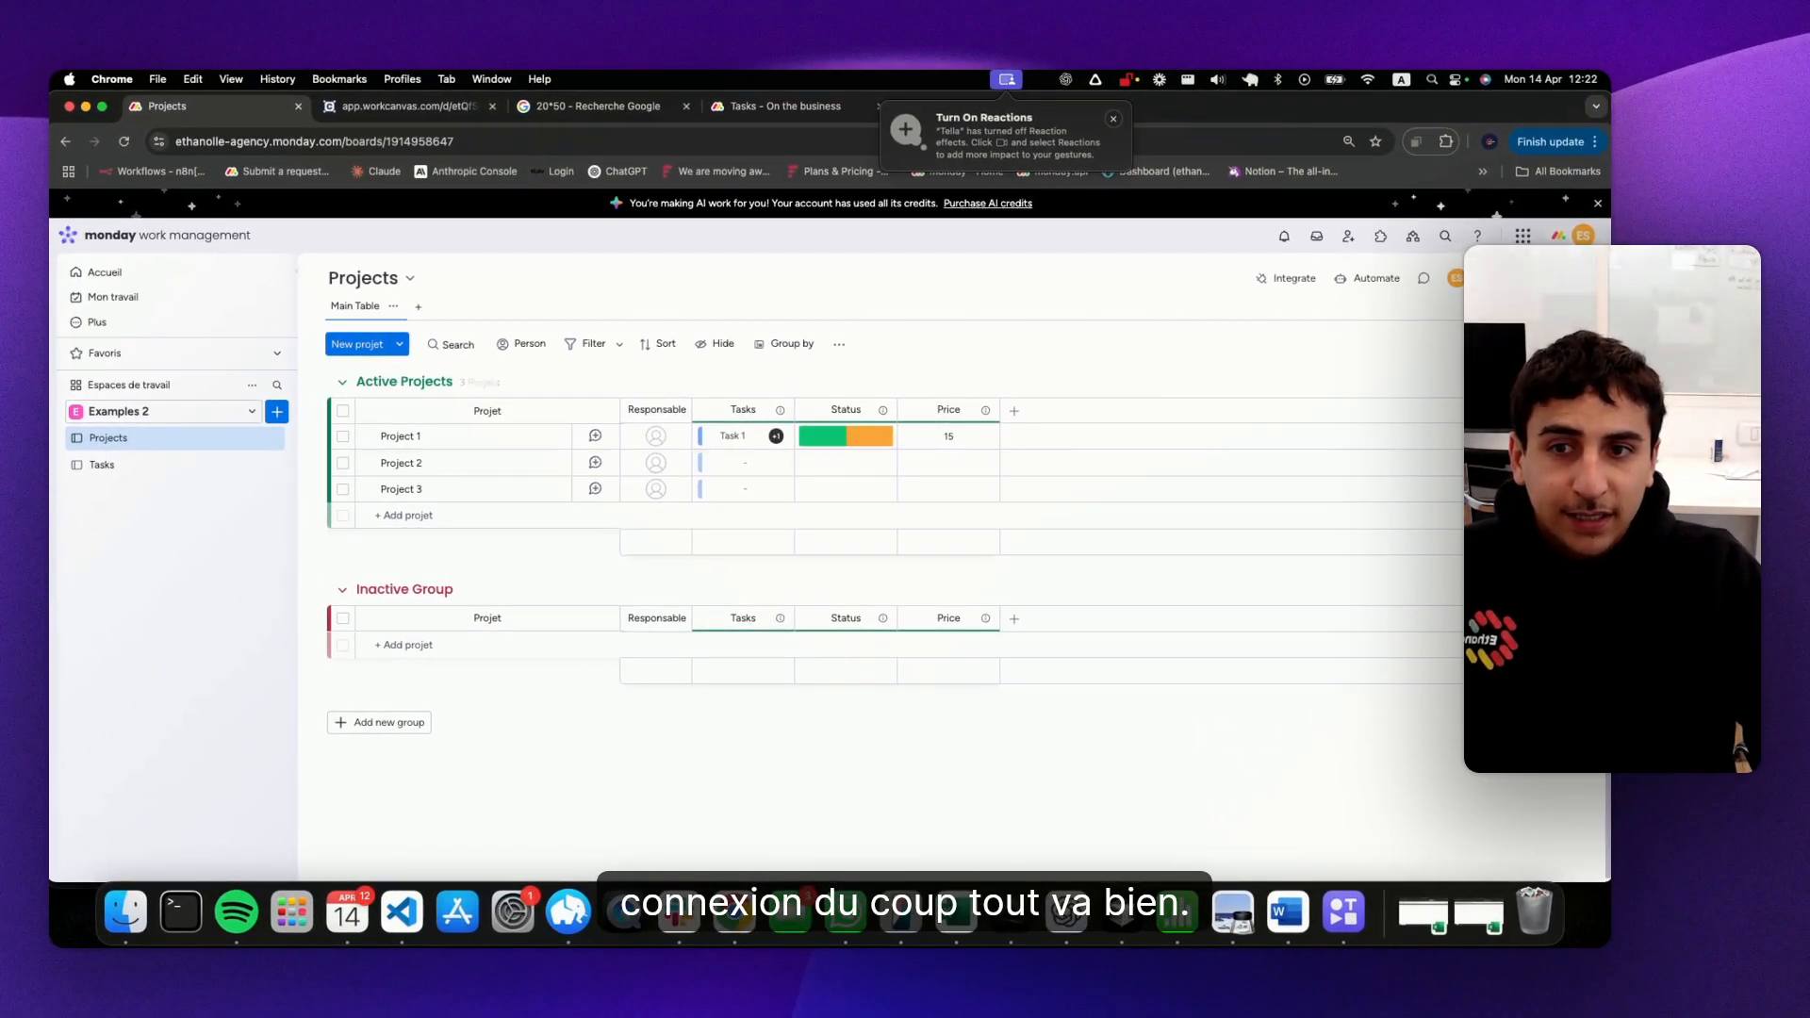
click(122, 473)
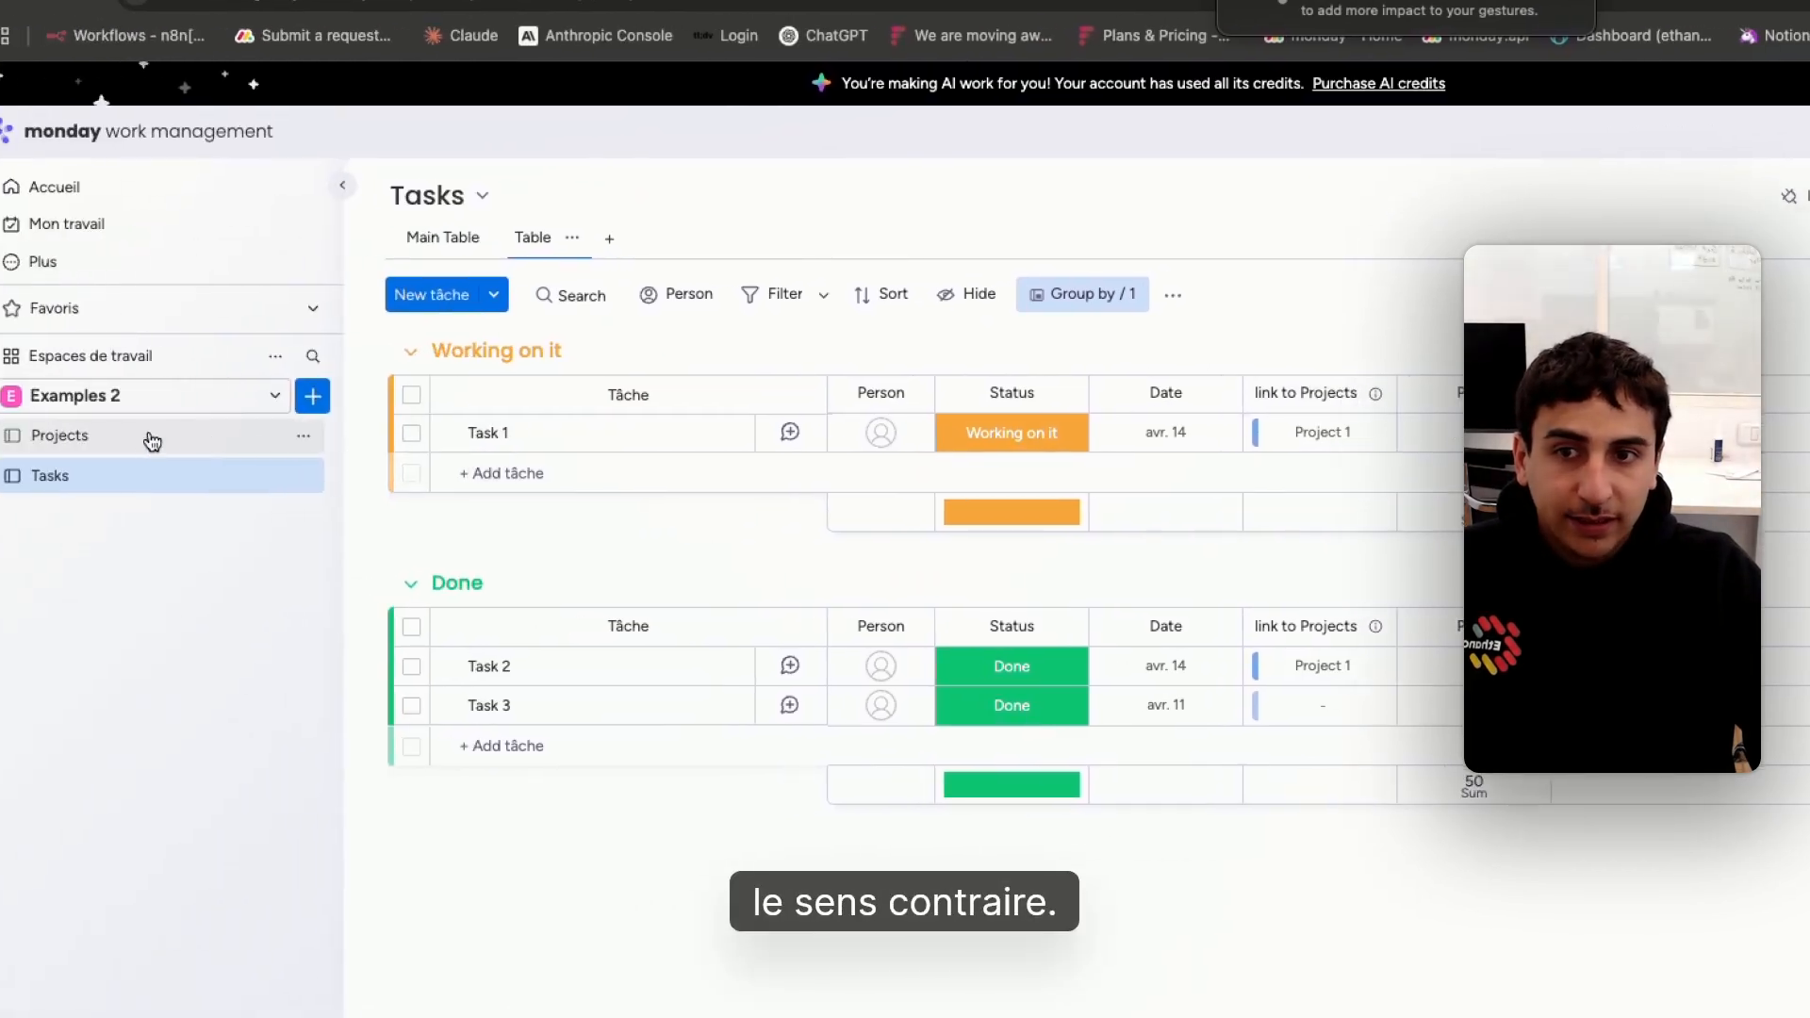
click(152, 441)
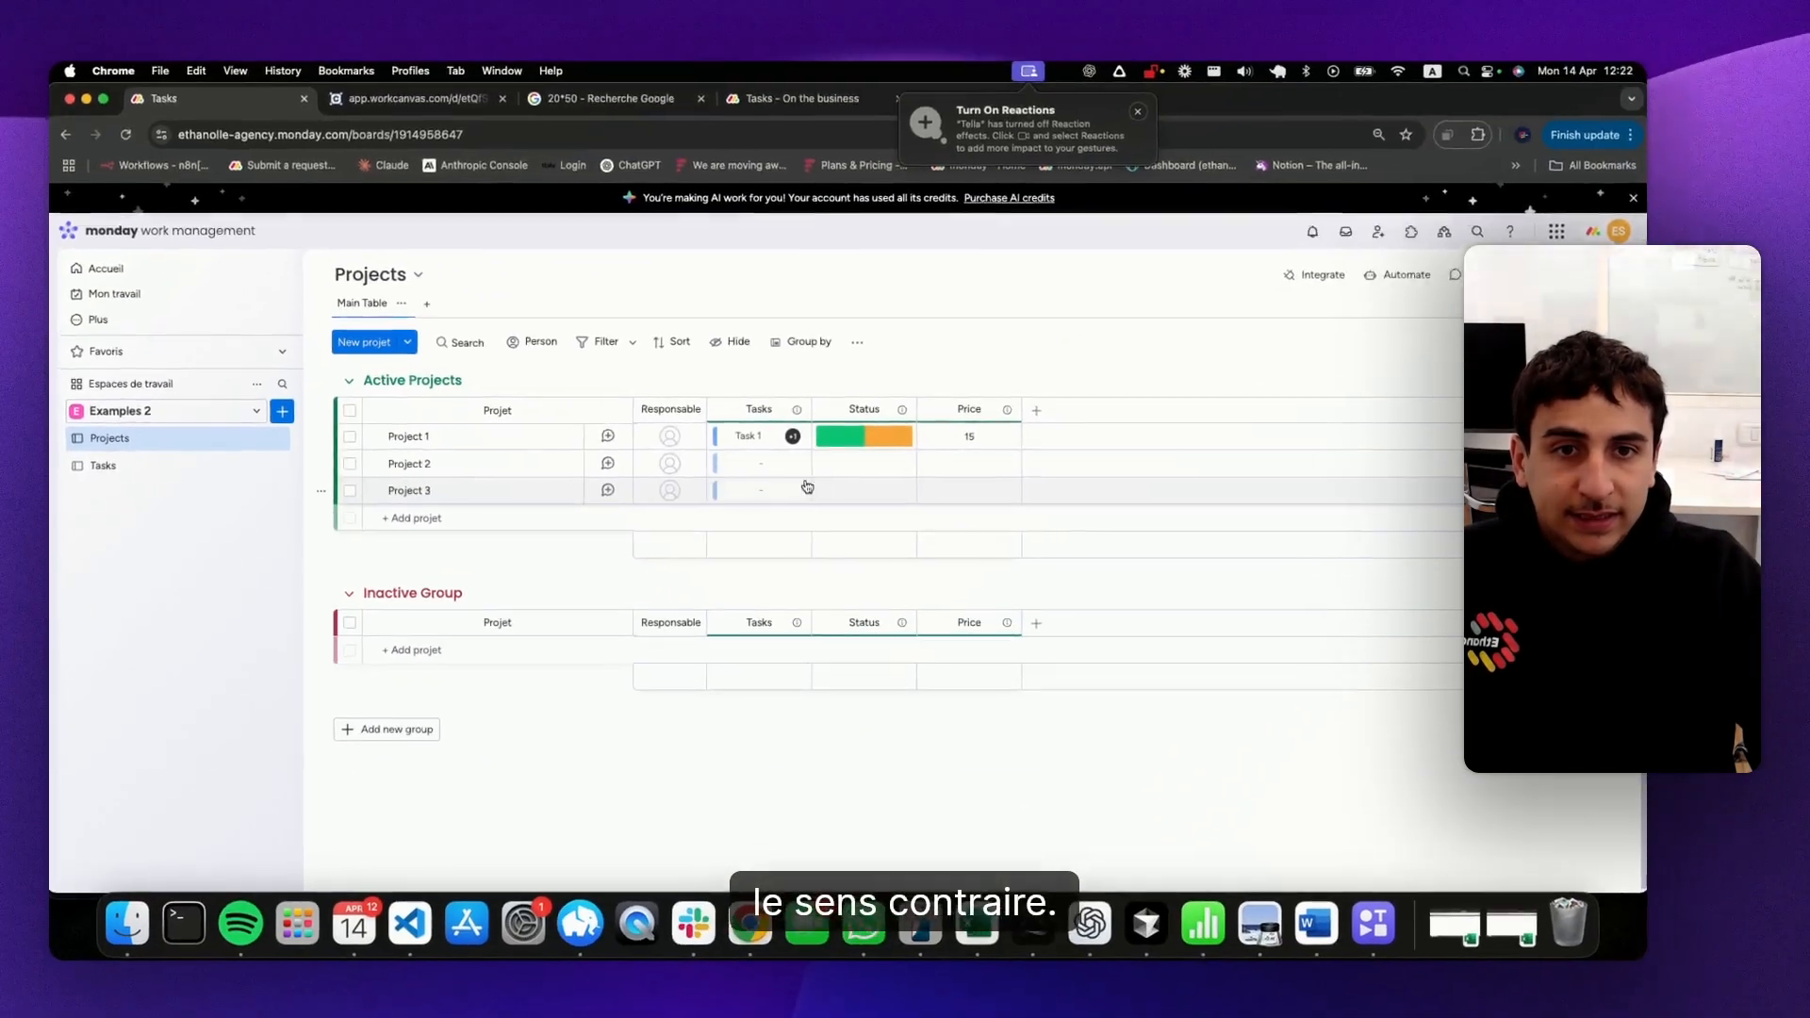
click(655, 436)
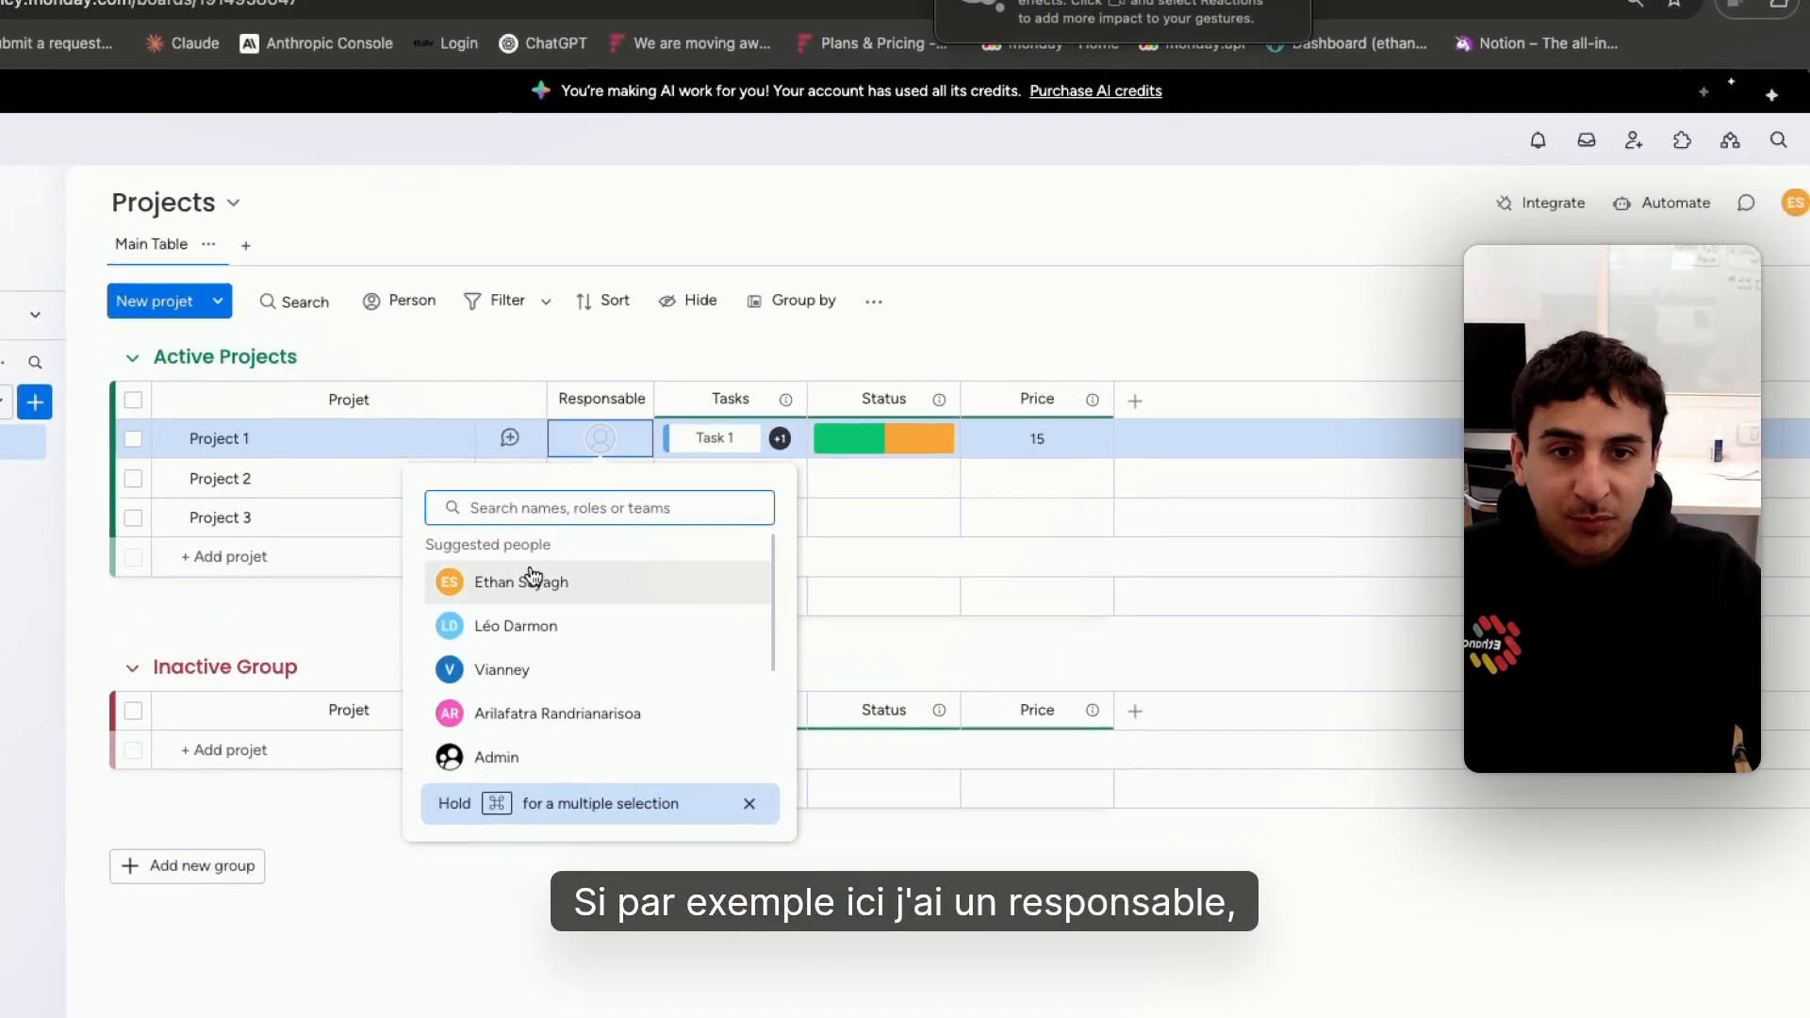
click(532, 579)
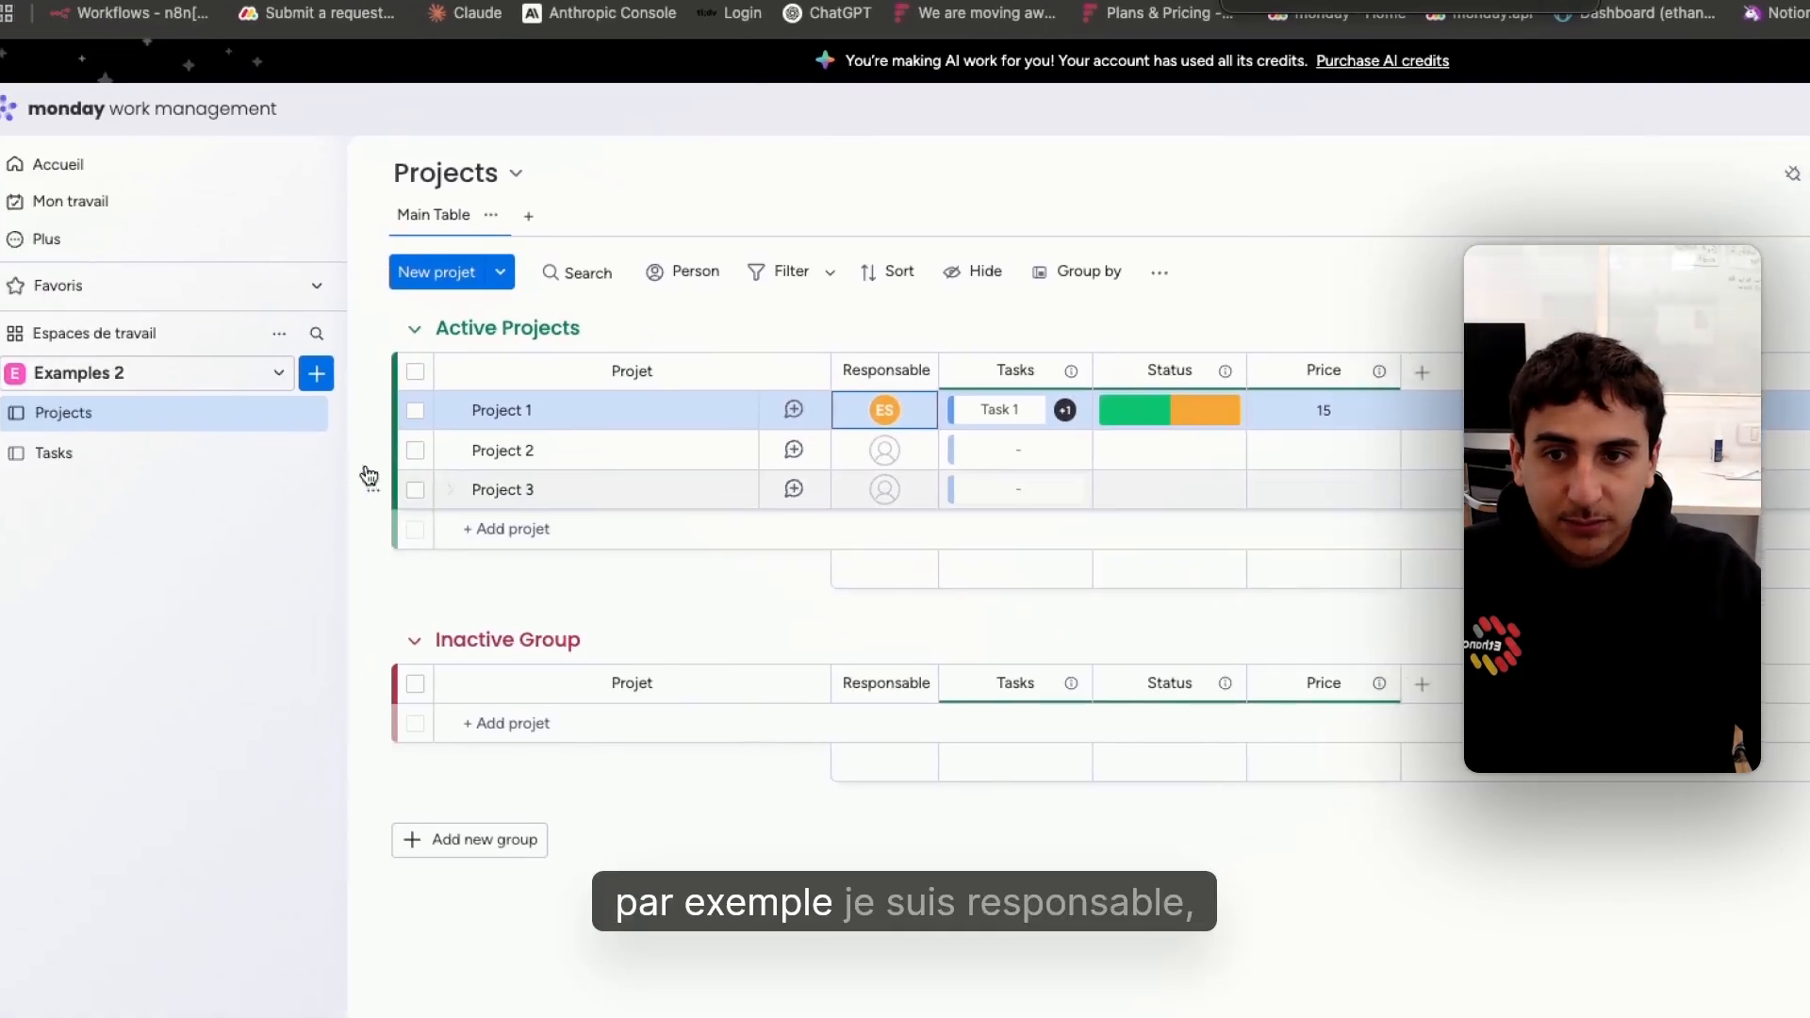
- Add a Mirror column directly after the link to Projects column on the Tasks board
click(261, 446)
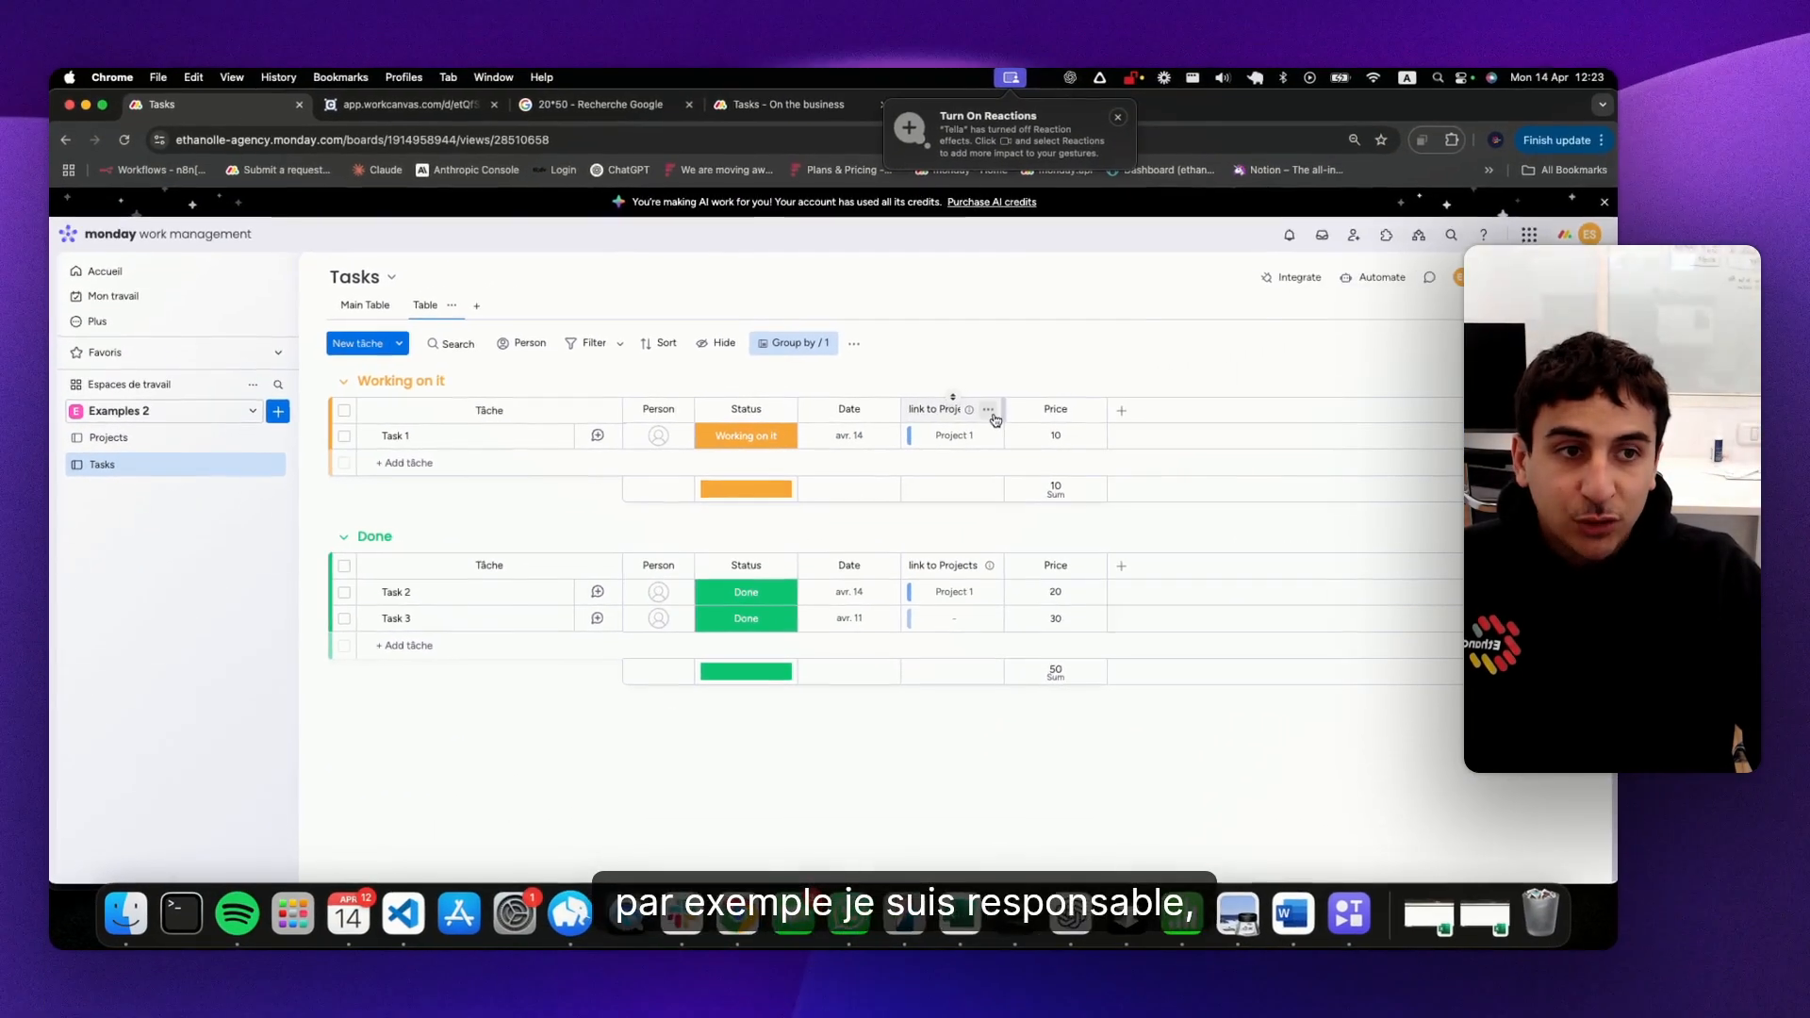
click(1450, 378)
mouse_move(1542, 465)
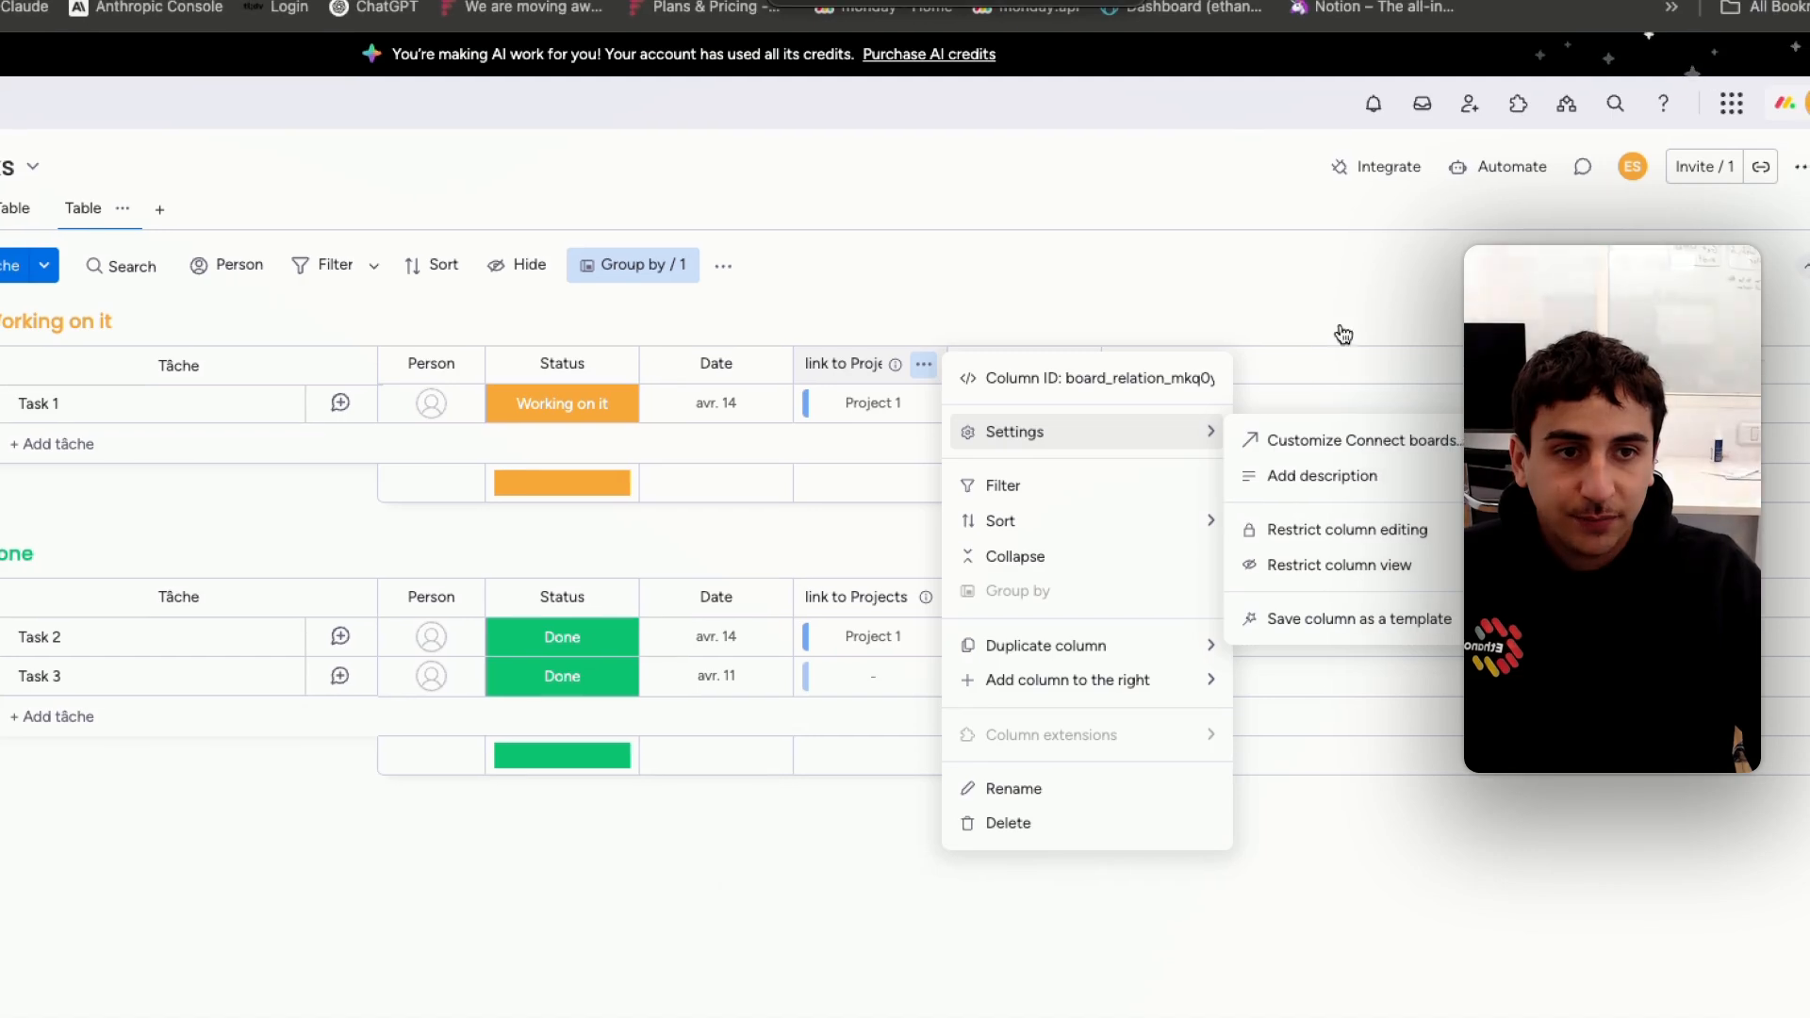
mouse_move(1113, 680)
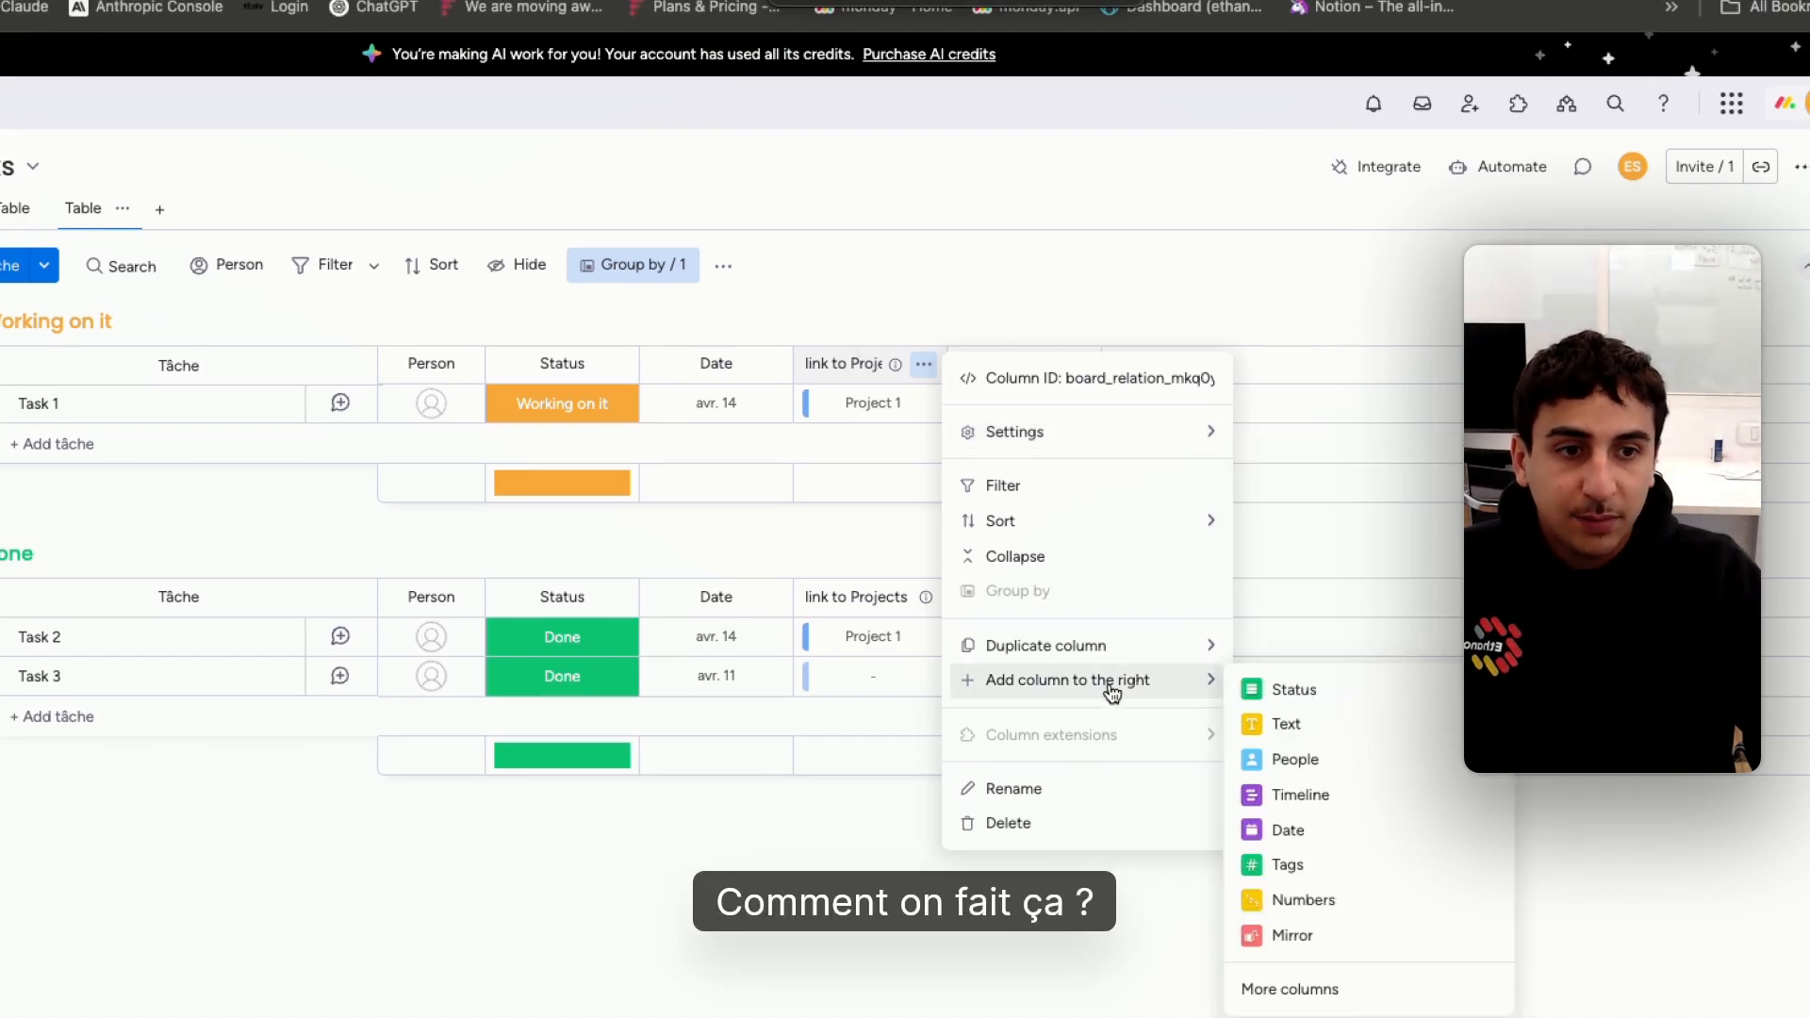
click(1312, 936)
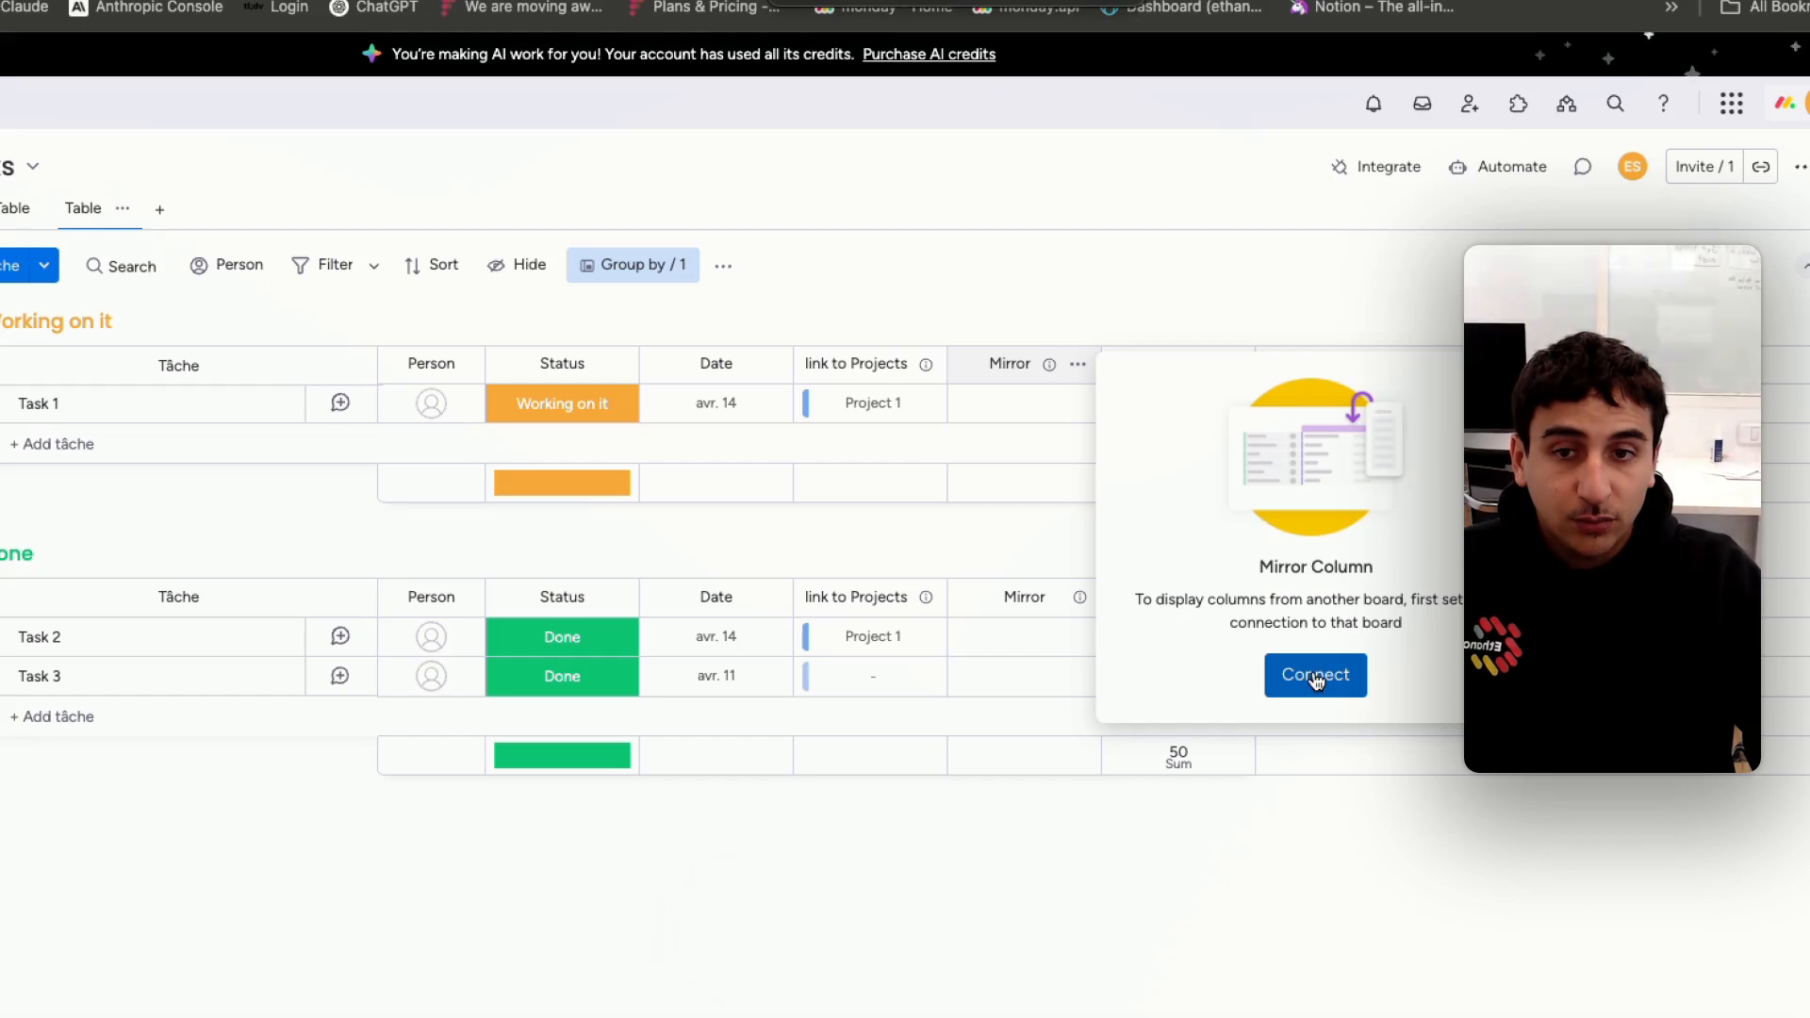
- Connect the new mirror column through link to Projects and have it show the Responsable column of the Projects board
click(1315, 678)
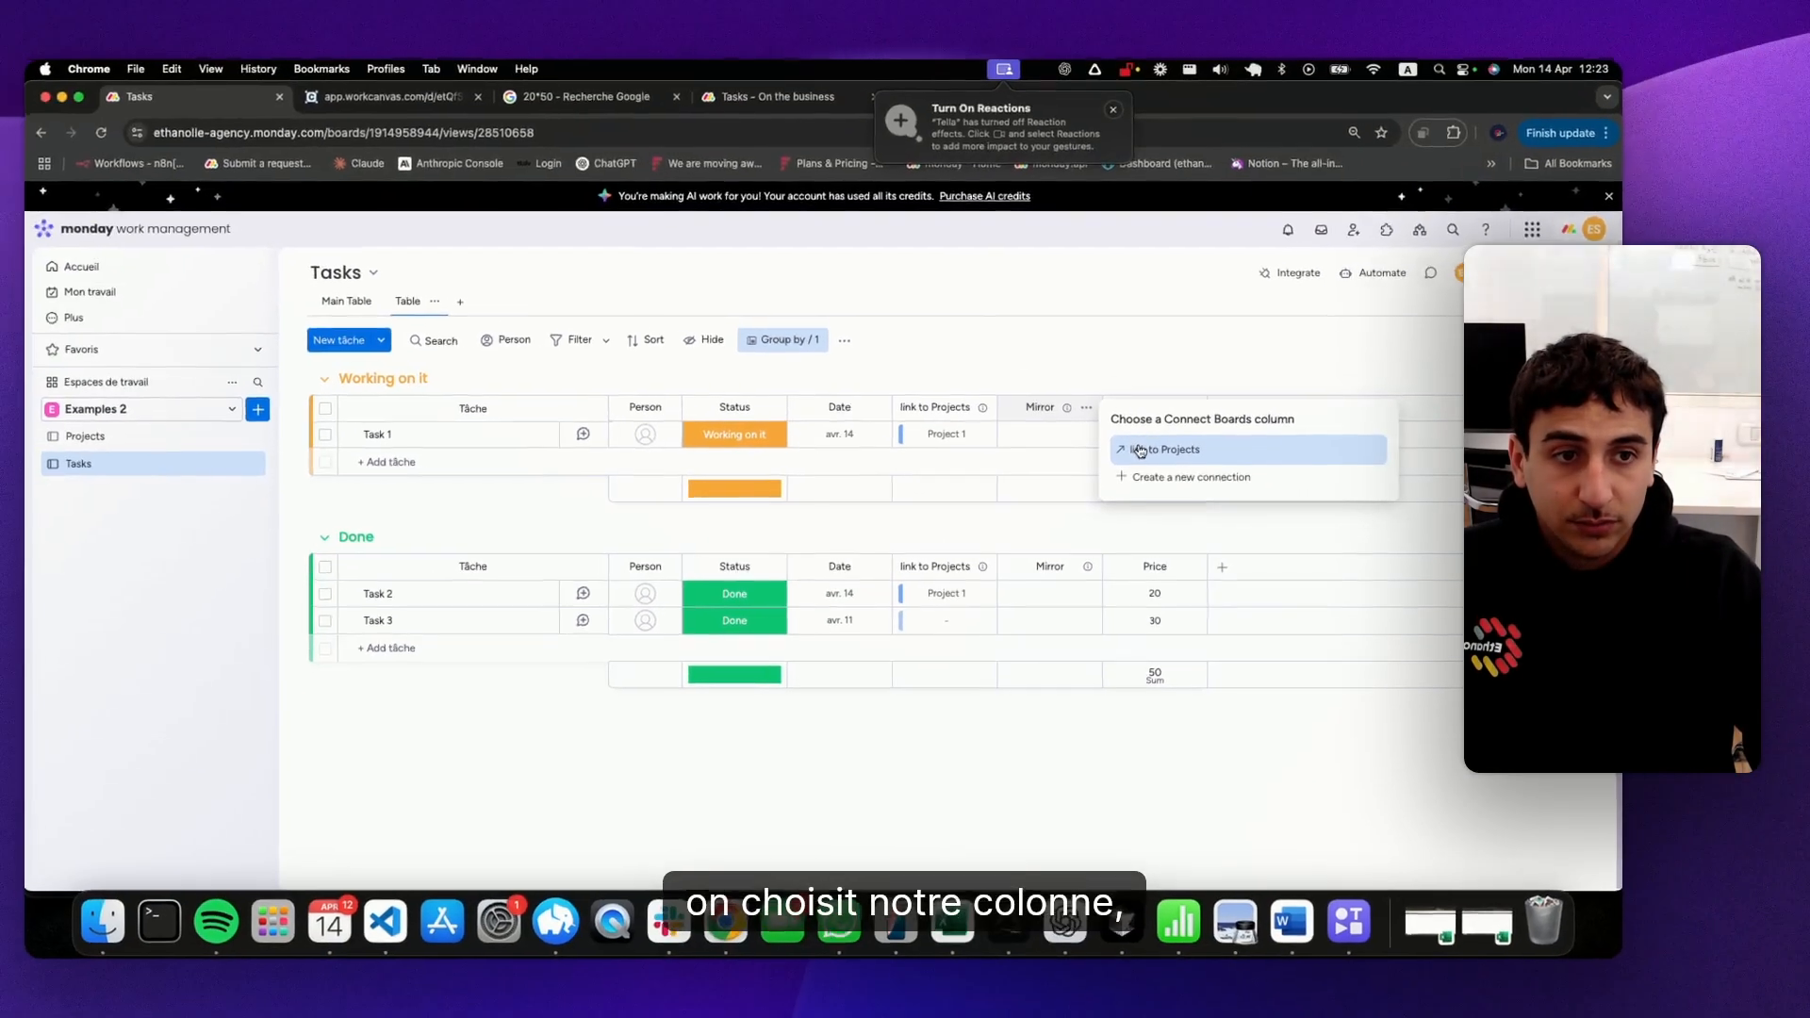
click(1139, 451)
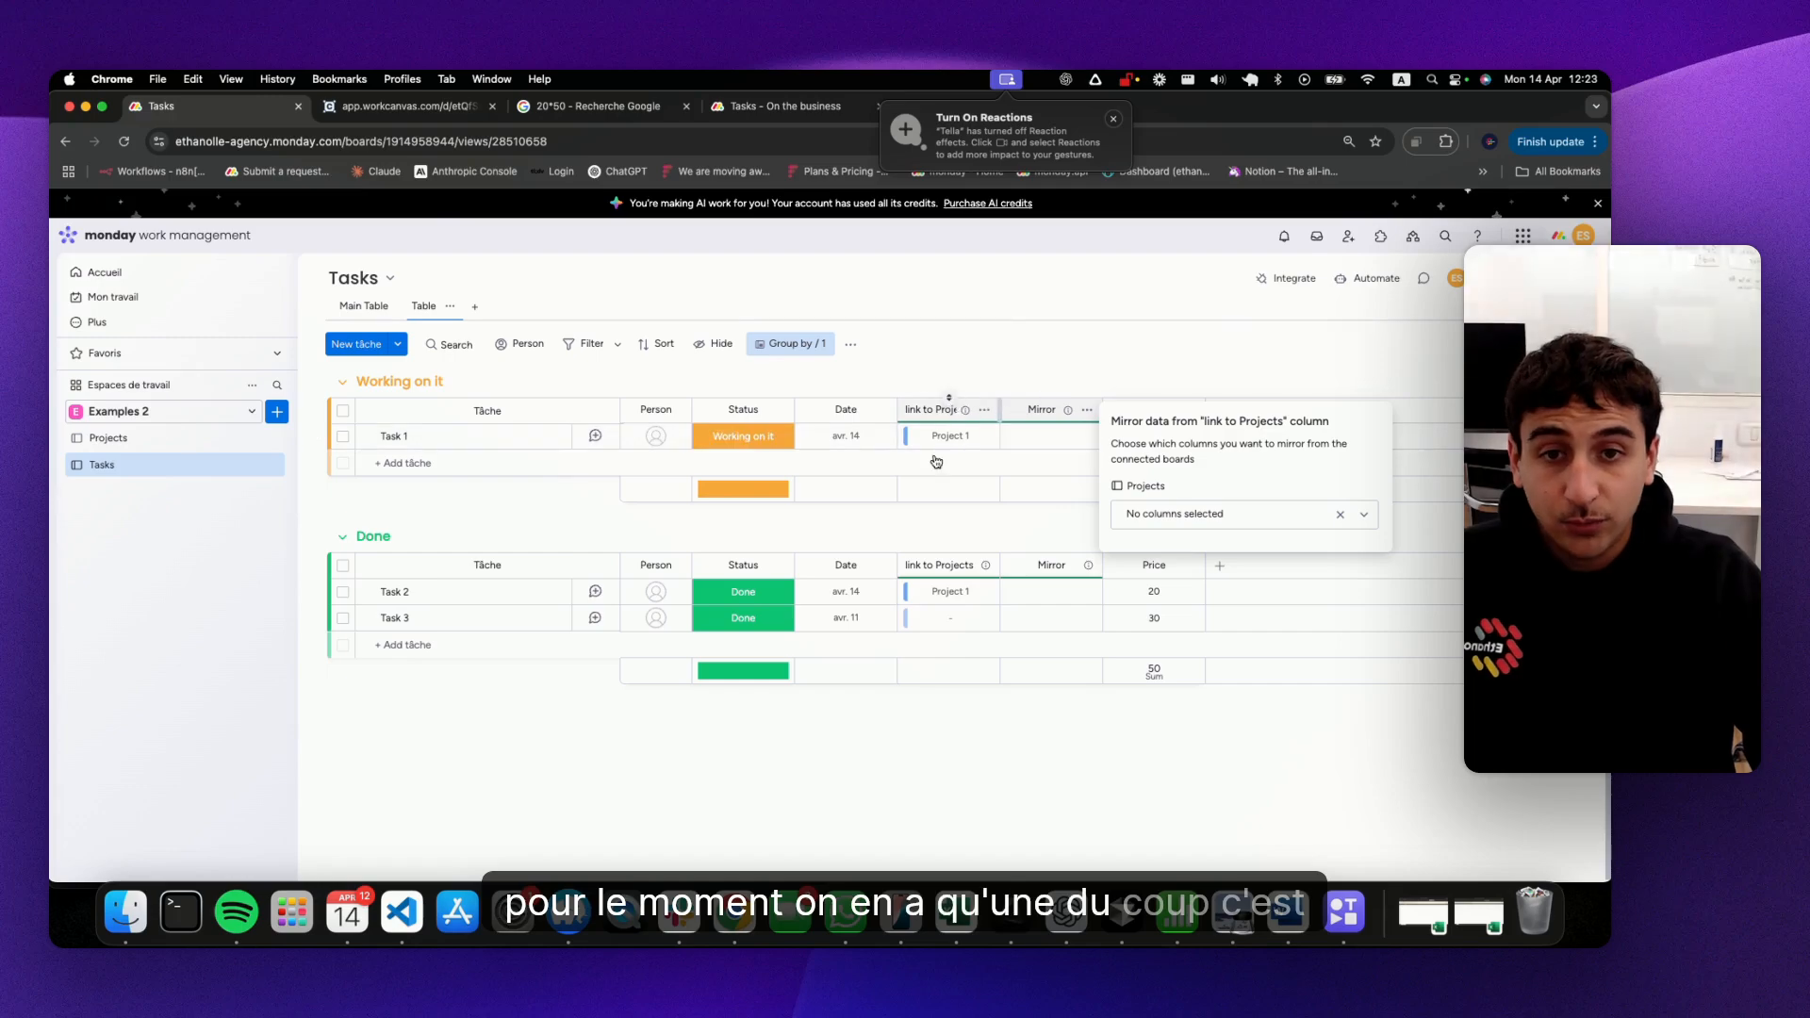
click(1222, 514)
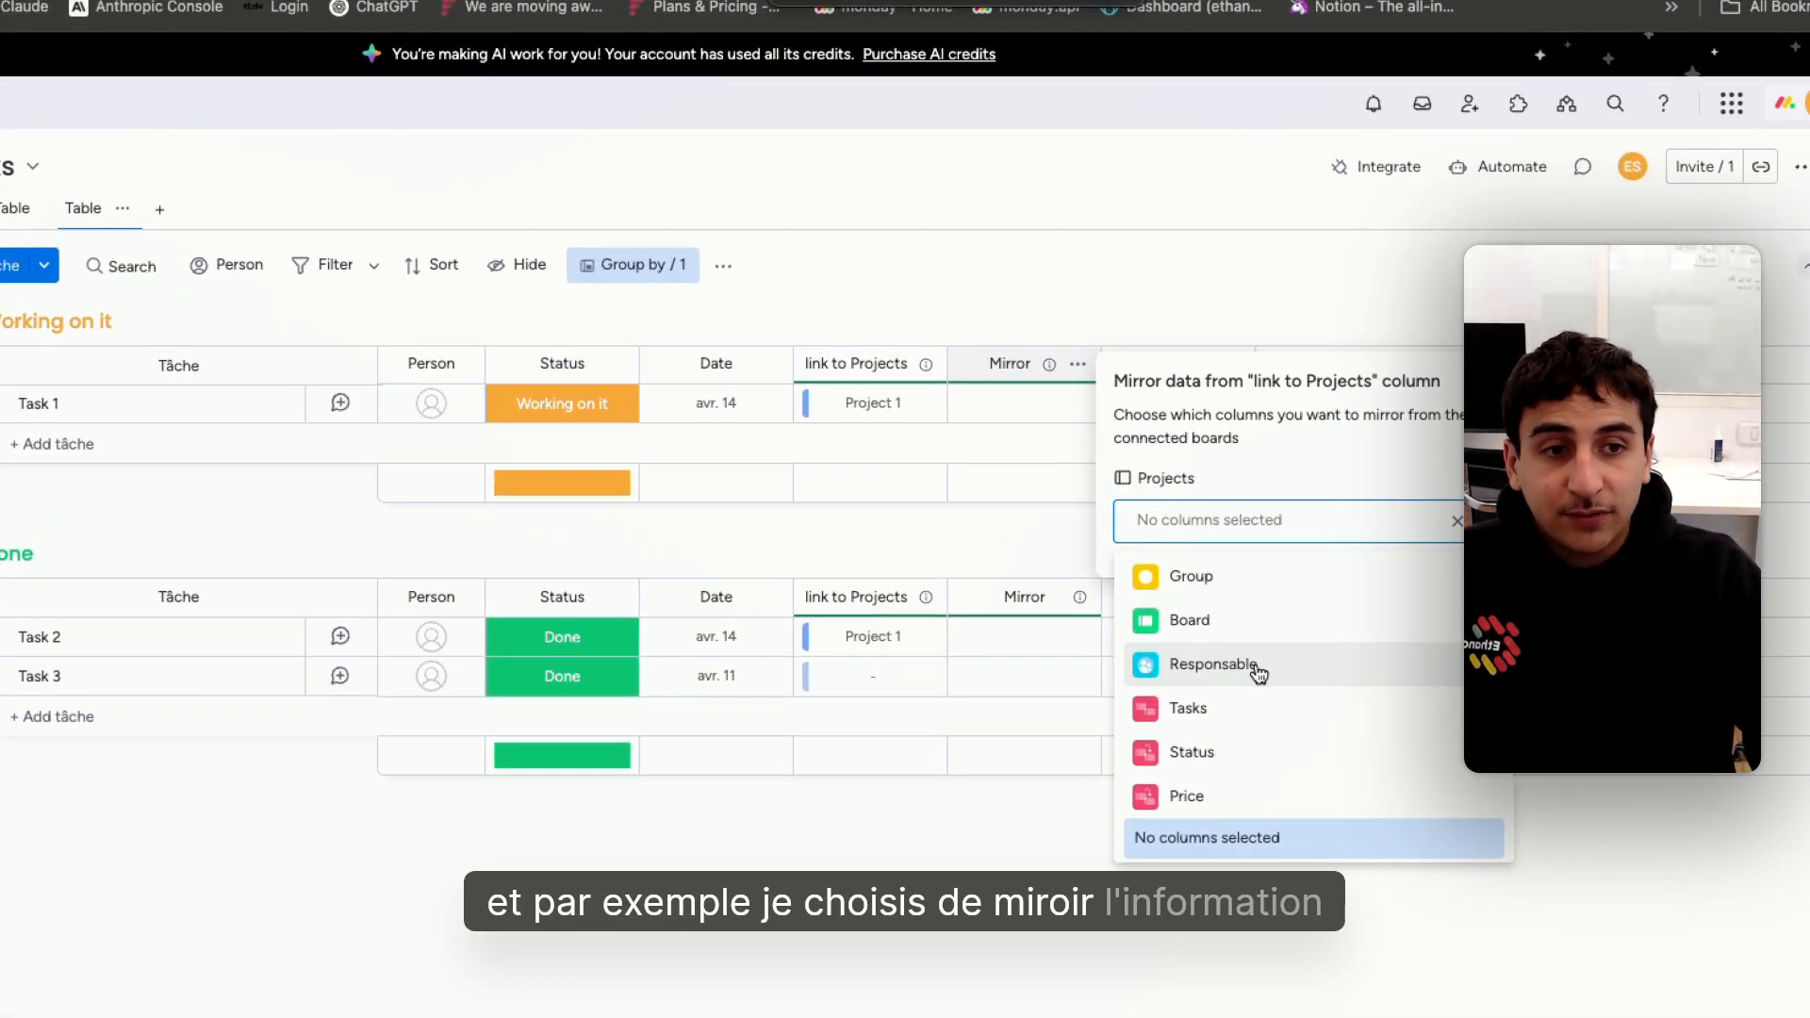
click(1258, 667)
- Rename the new mirror column on the Tasks board to Responsable
click(1026, 596)
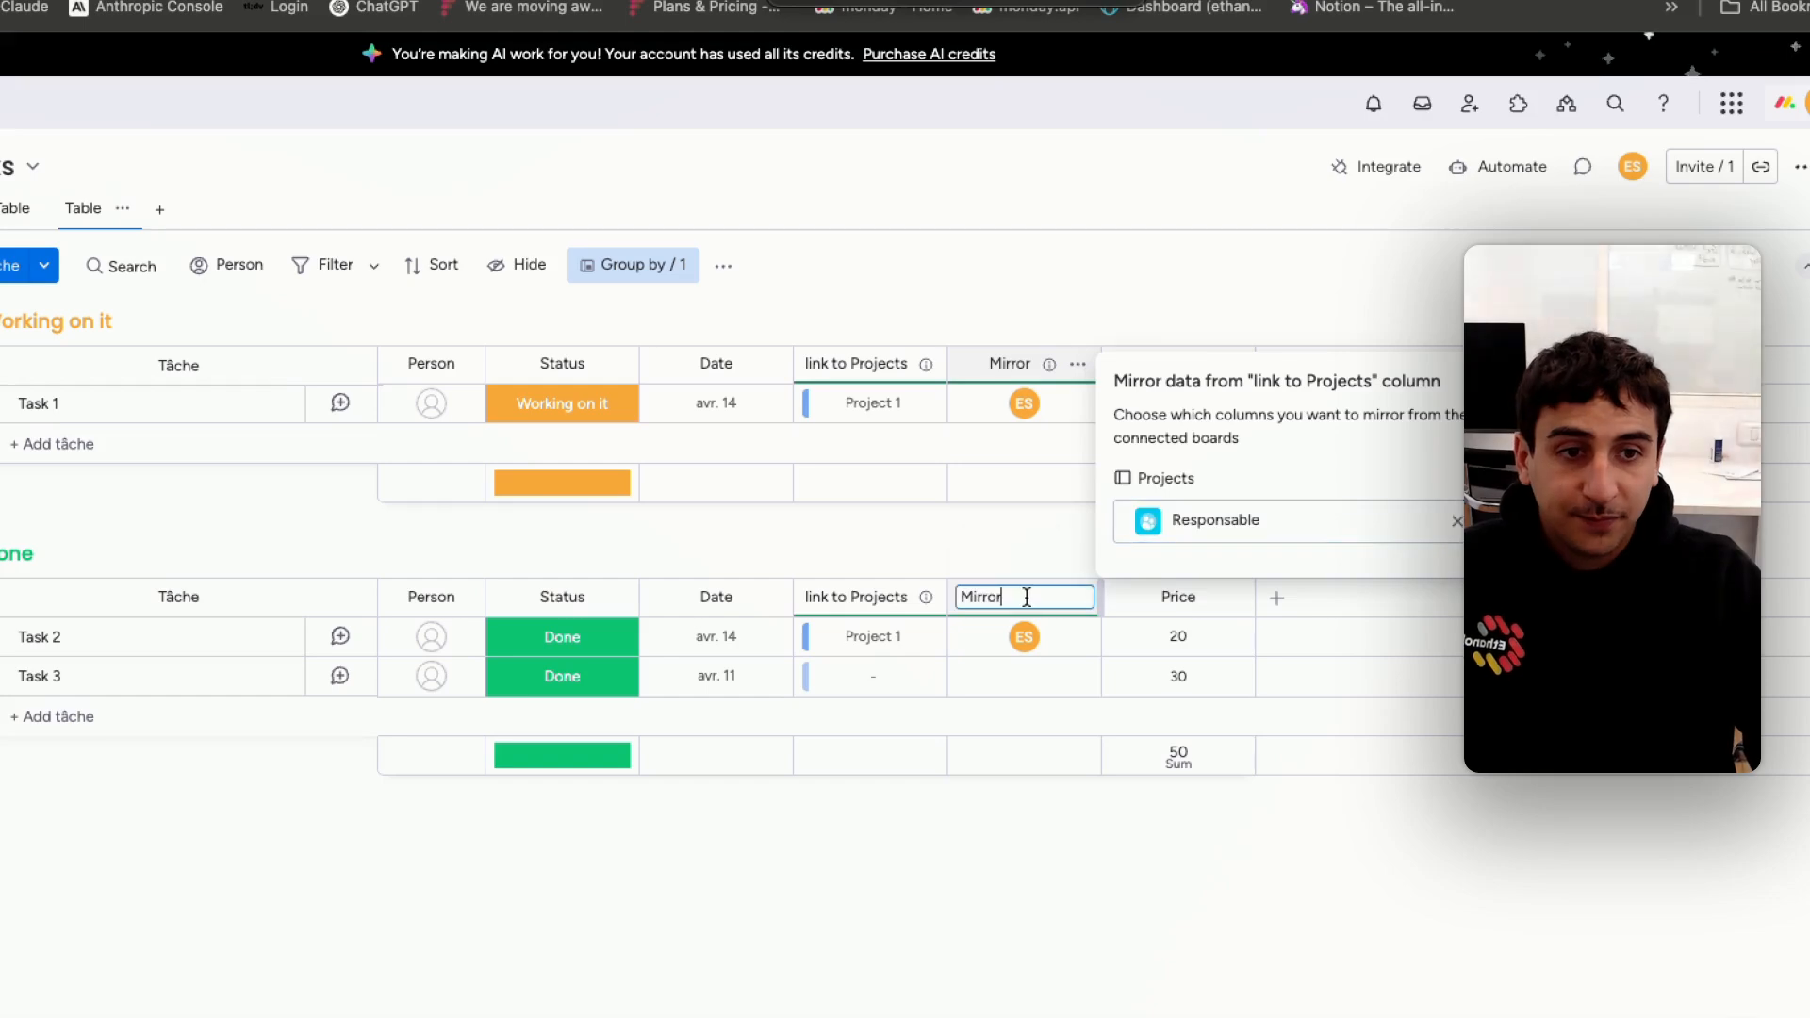
double_click(1026, 597)
text(Responsable)
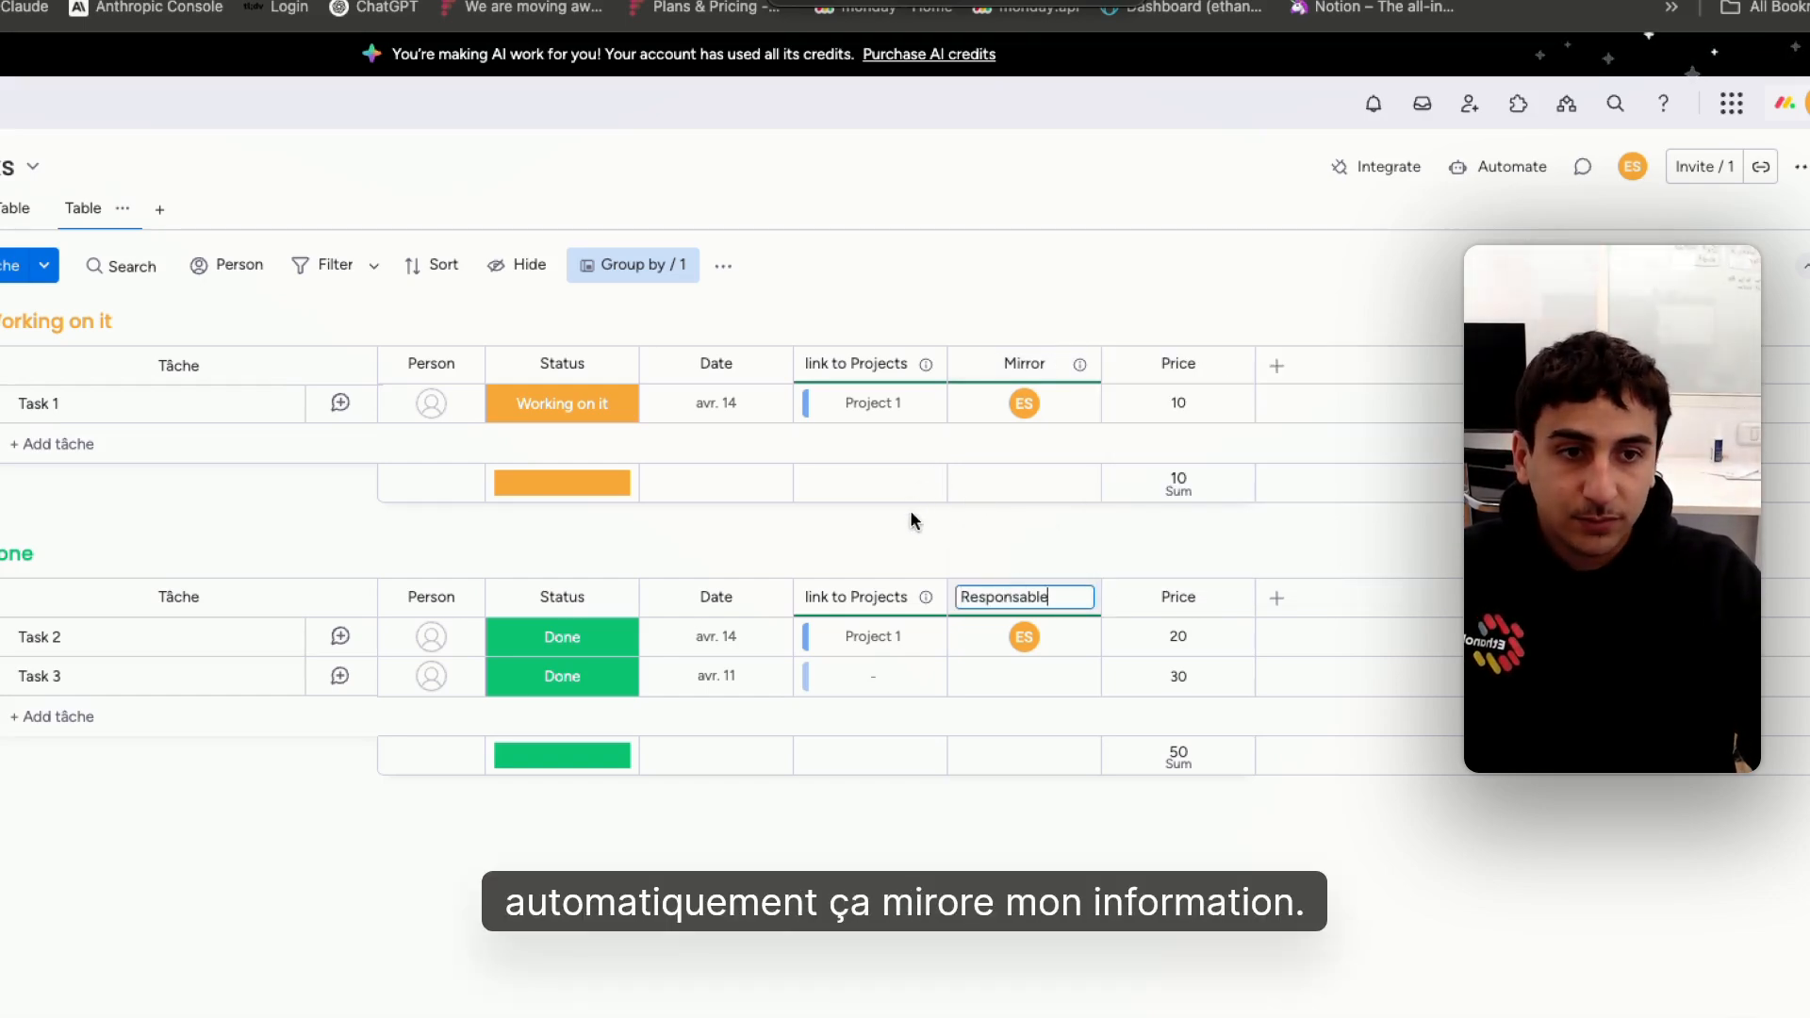
key(Return)
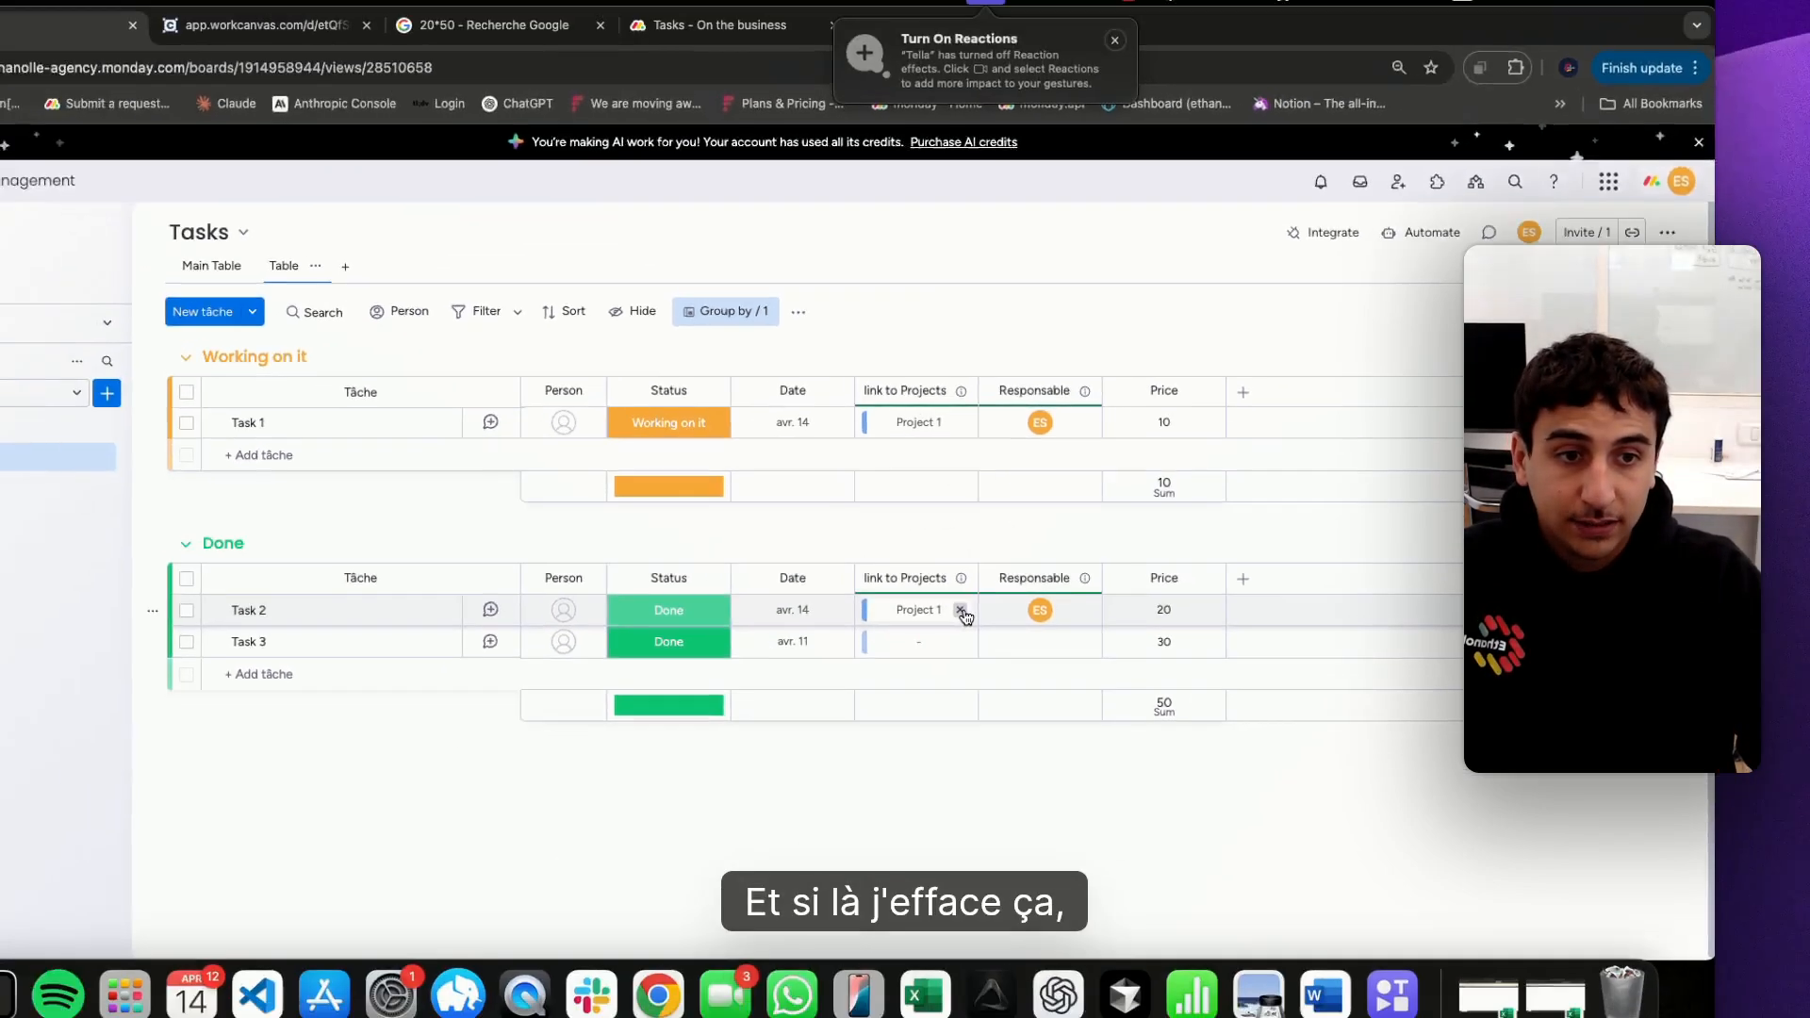
- Remove the link to Project 1 from Task 2 on the Tasks board
click(925, 638)
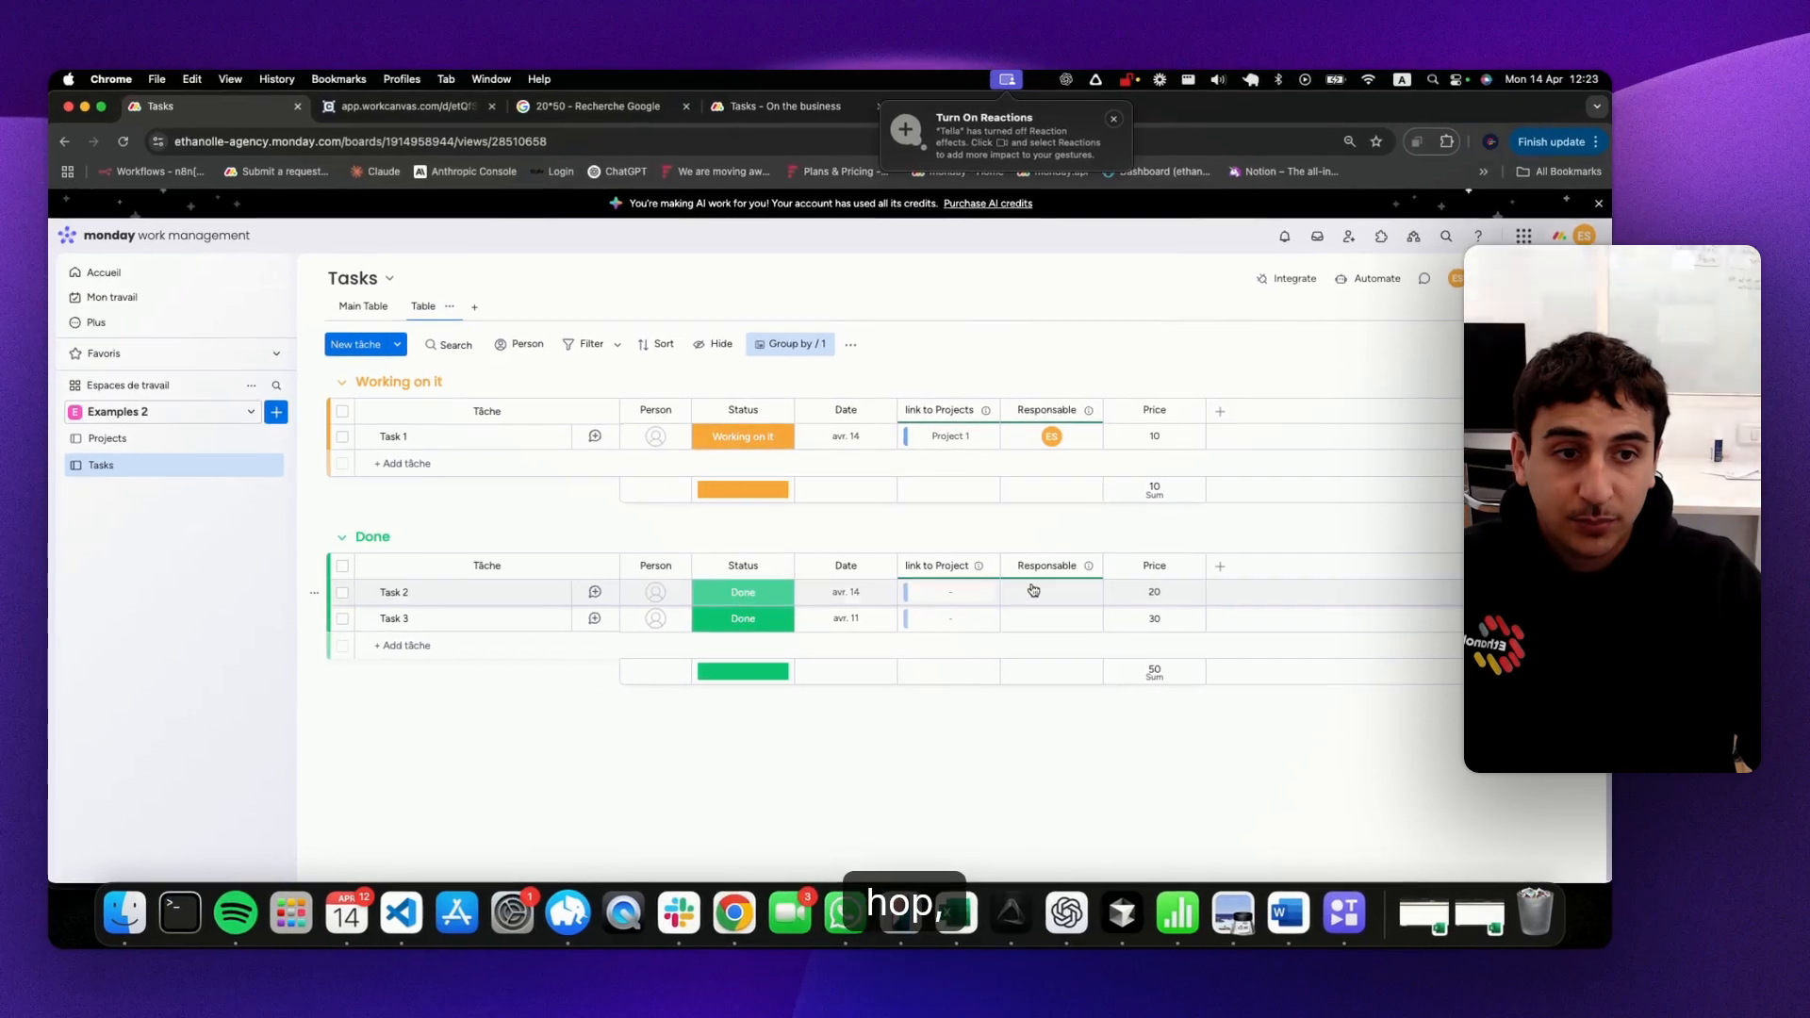